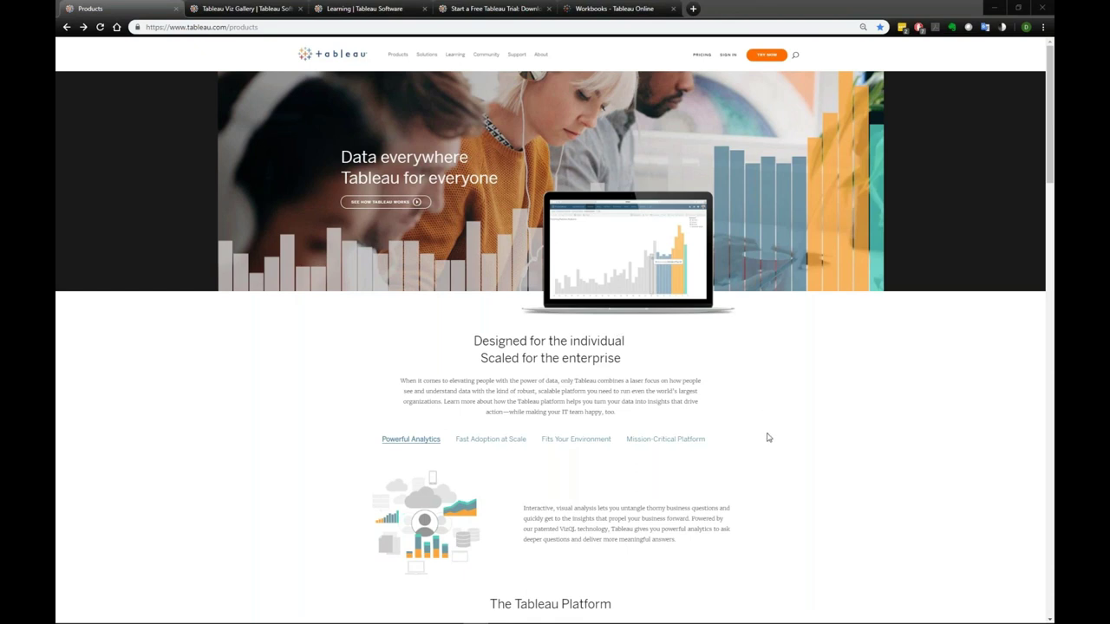
# - Scroll through the Products page's Our Products line-up, then view the Viz Gallery and Learning pages
pyautogui.scroll(-3, 767, 438)
pyautogui.scroll(-5, 896, 399)
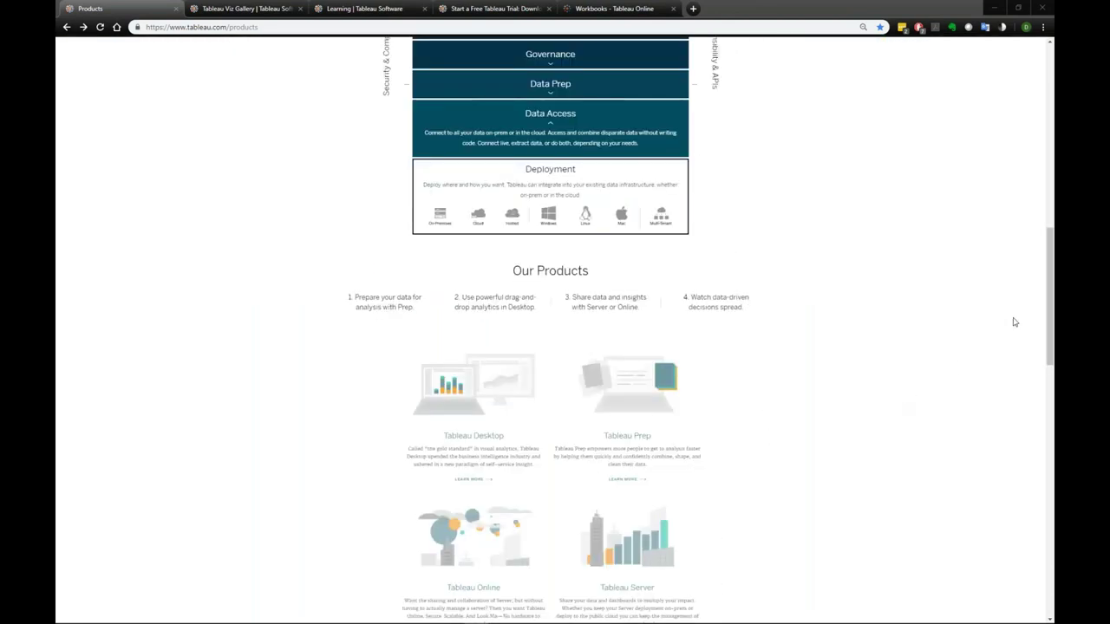
pyautogui.moveTo(1048, 314); pyautogui.dragTo(1046, 270)
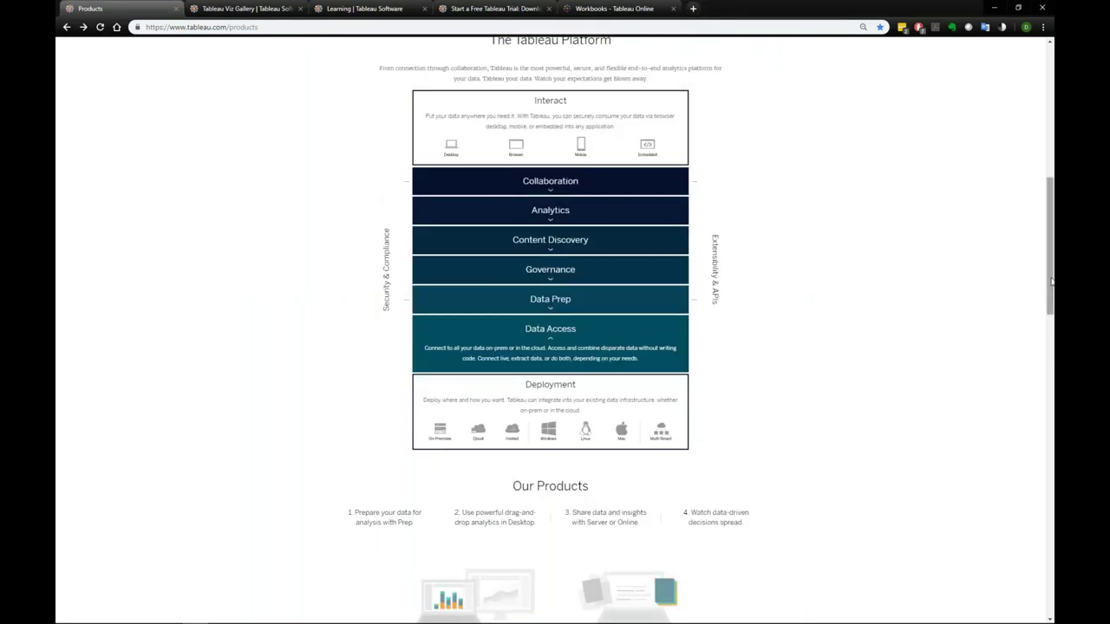
pyautogui.moveTo(1048, 287); pyautogui.dragTo(1051, 365)
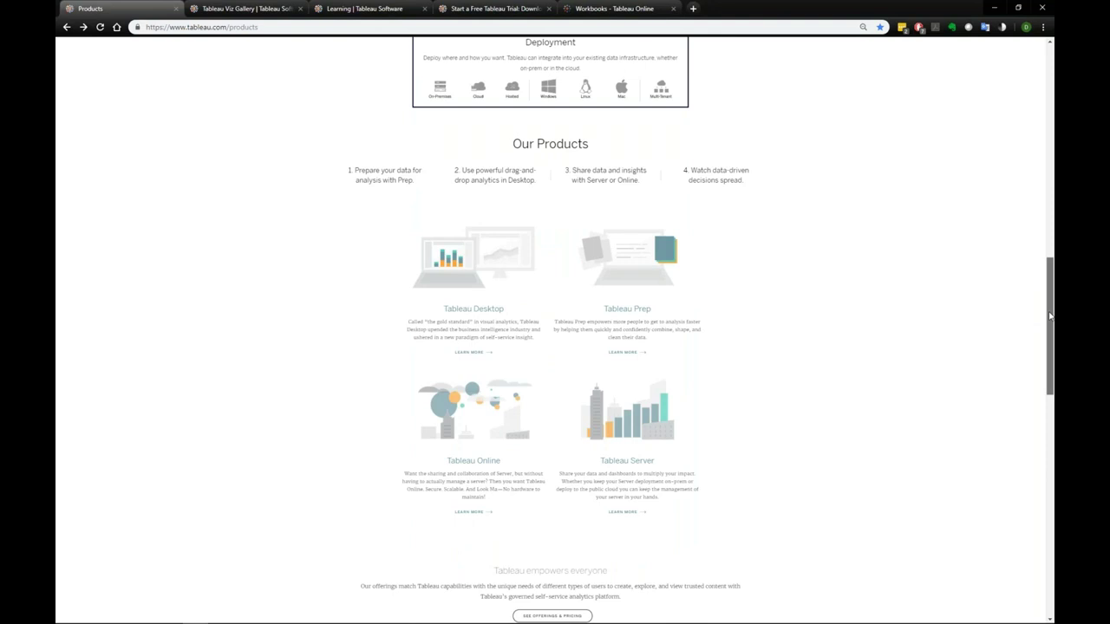
pyautogui.scroll(-1, 1049, 317)
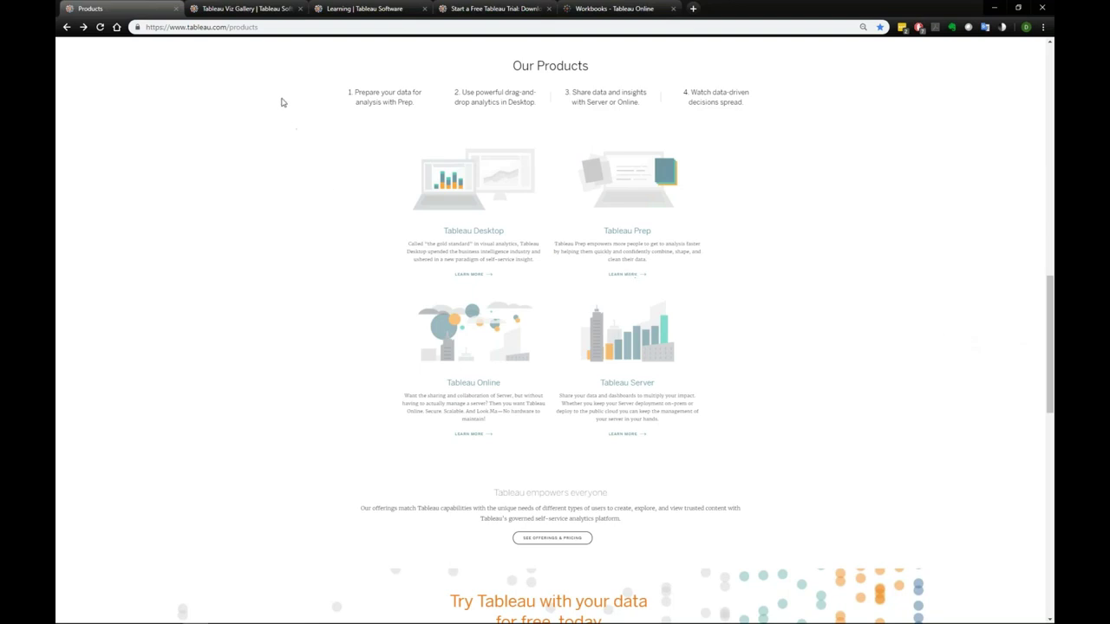
pyautogui.click(252, 8)
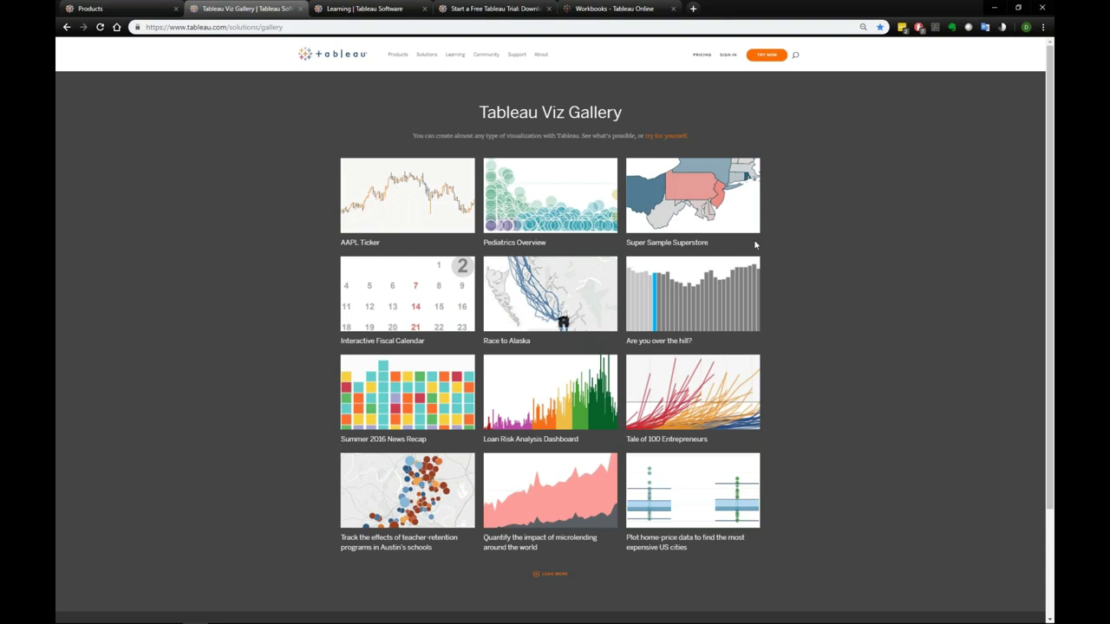
pyautogui.click(368, 12)
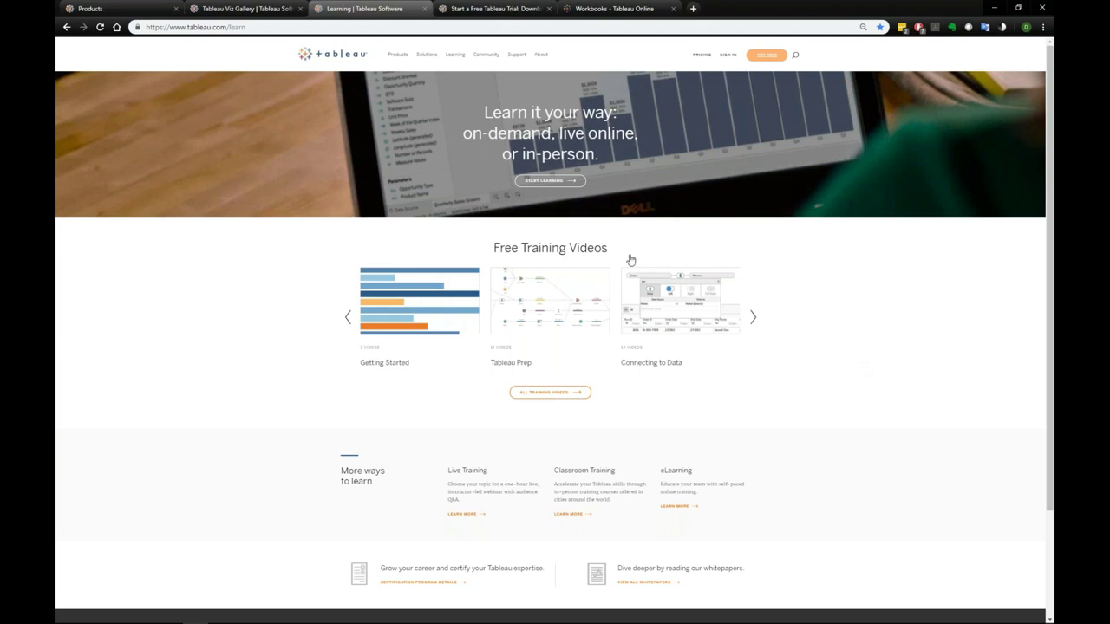
# - View the Tableau Desktop free 14-day trial page, then go to the Tableau Online workbooks list
pyautogui.click(482, 10)
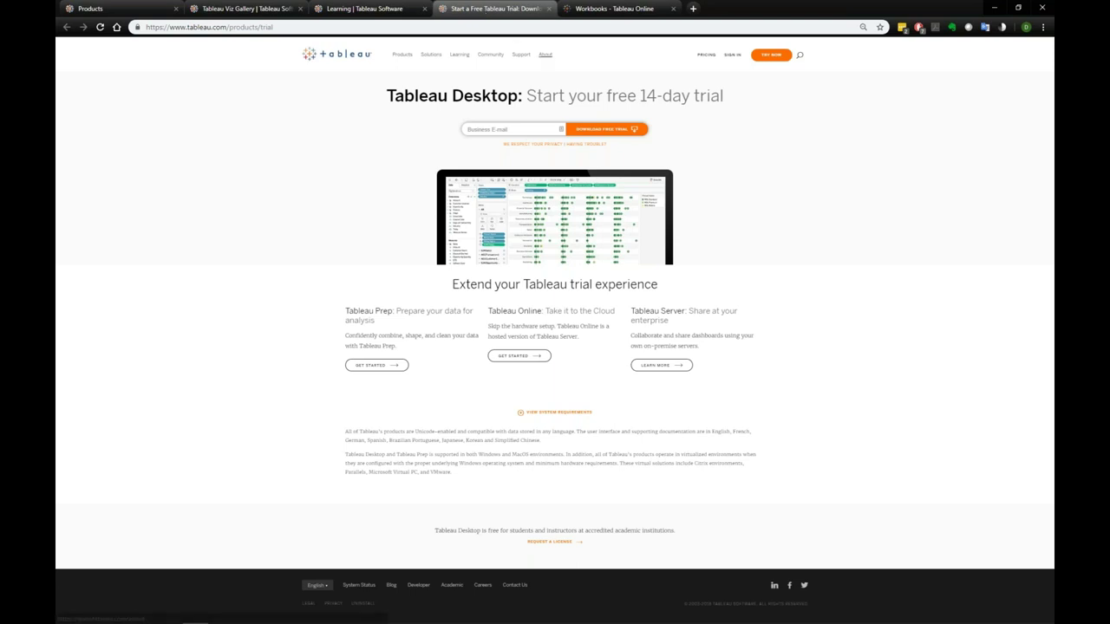
pyautogui.click(598, 7)
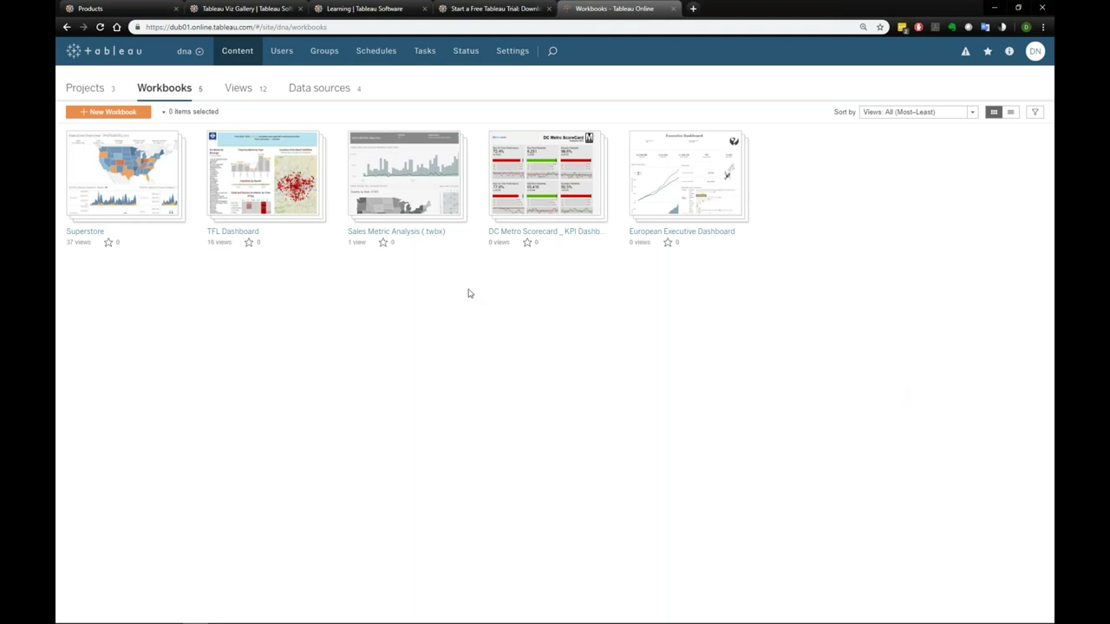
# - Open the Sales Metric Analysis workbook in Tableau Online and view its Original dashboard
pyautogui.moveTo(416, 191)
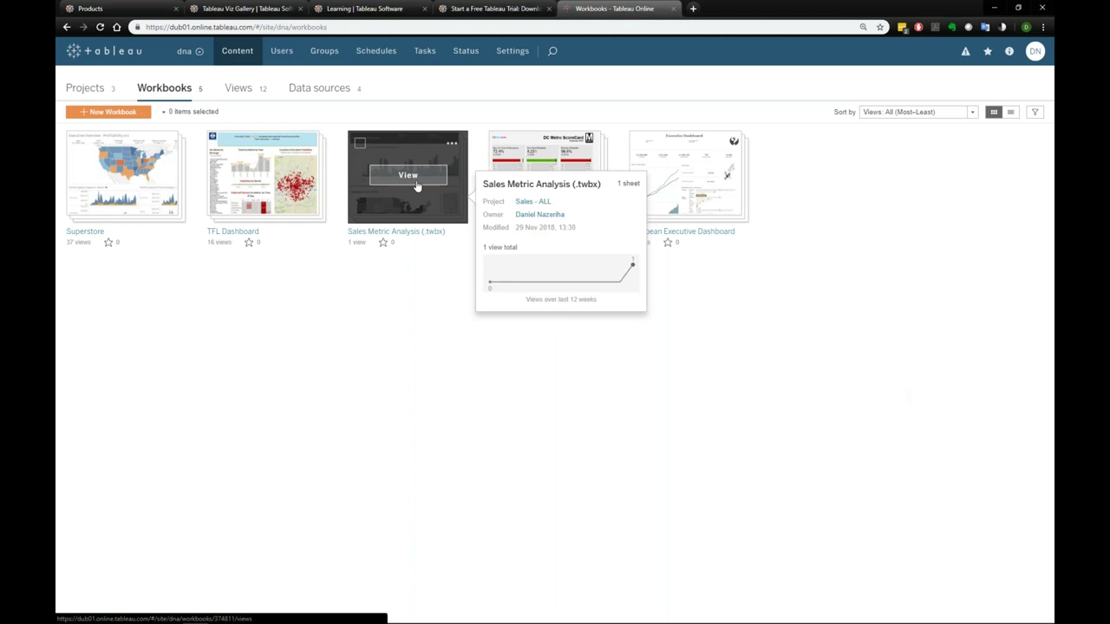
pyautogui.click(416, 183)
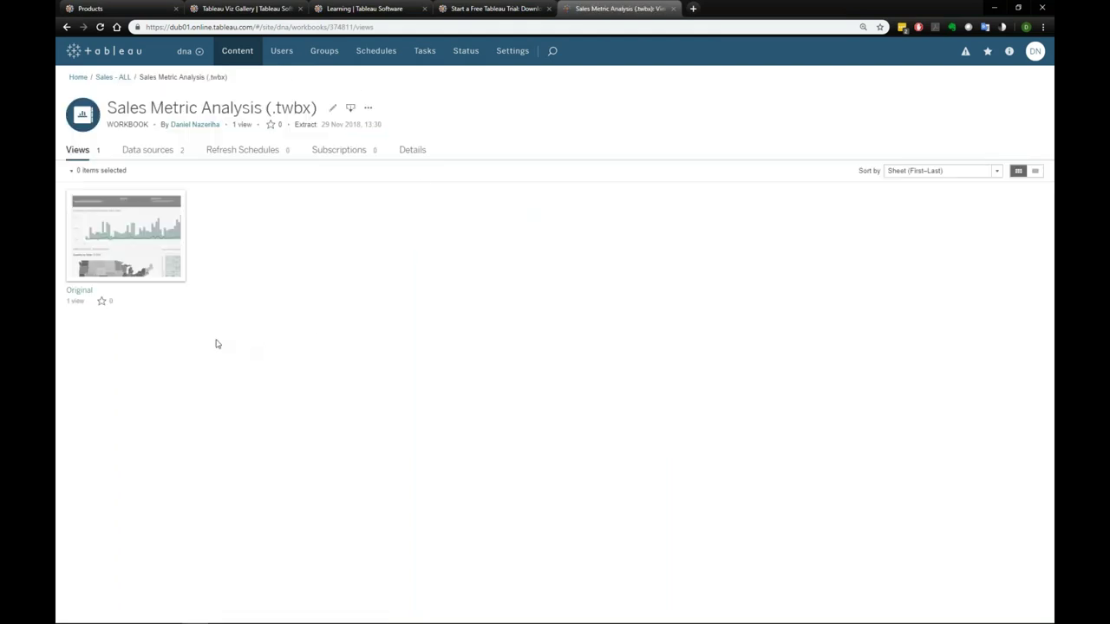
pyautogui.click(139, 235)
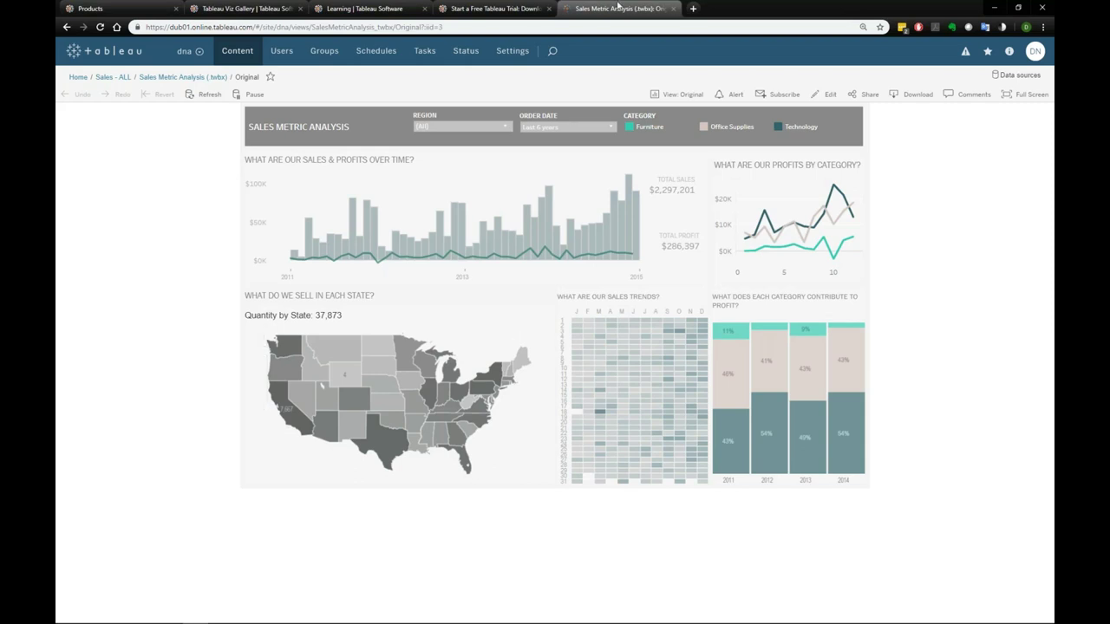
pyautogui.click(507, 127)
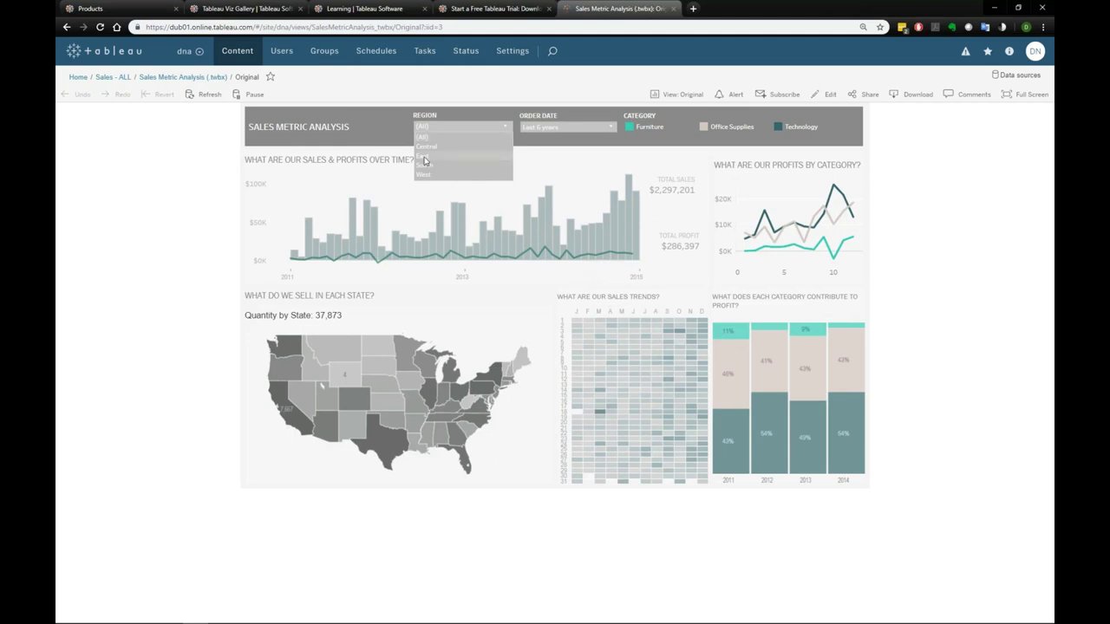
pyautogui.click(425, 158)
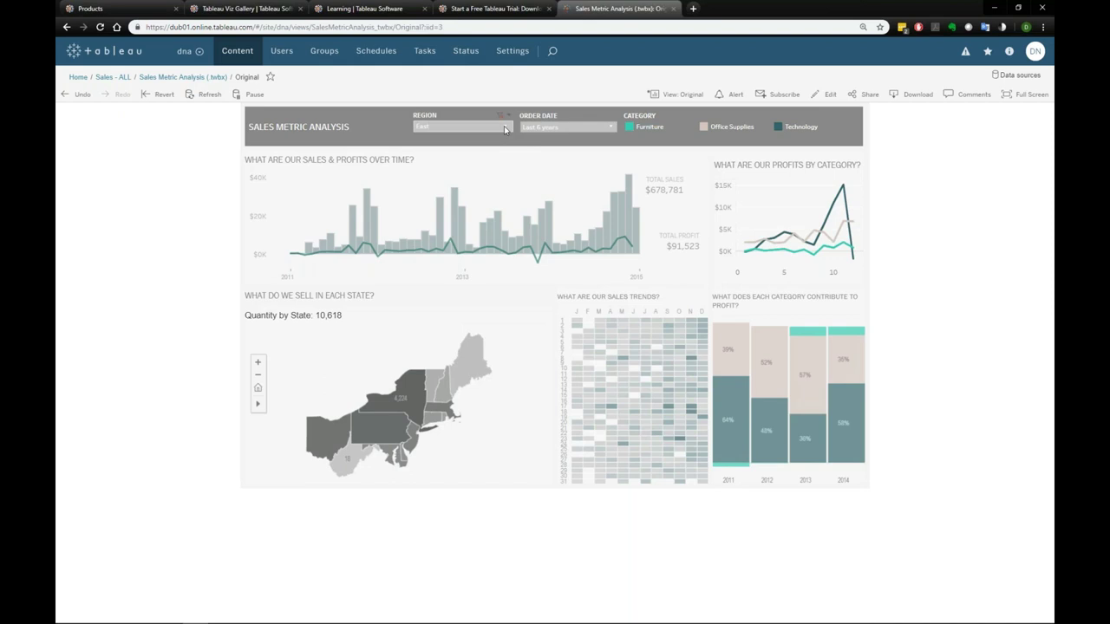
pyautogui.click(506, 129)
pyautogui.click(1051, 192)
# - Download Sales Metric Analysis as a Tableau Workbook with Version left at Current
pyautogui.click(920, 96)
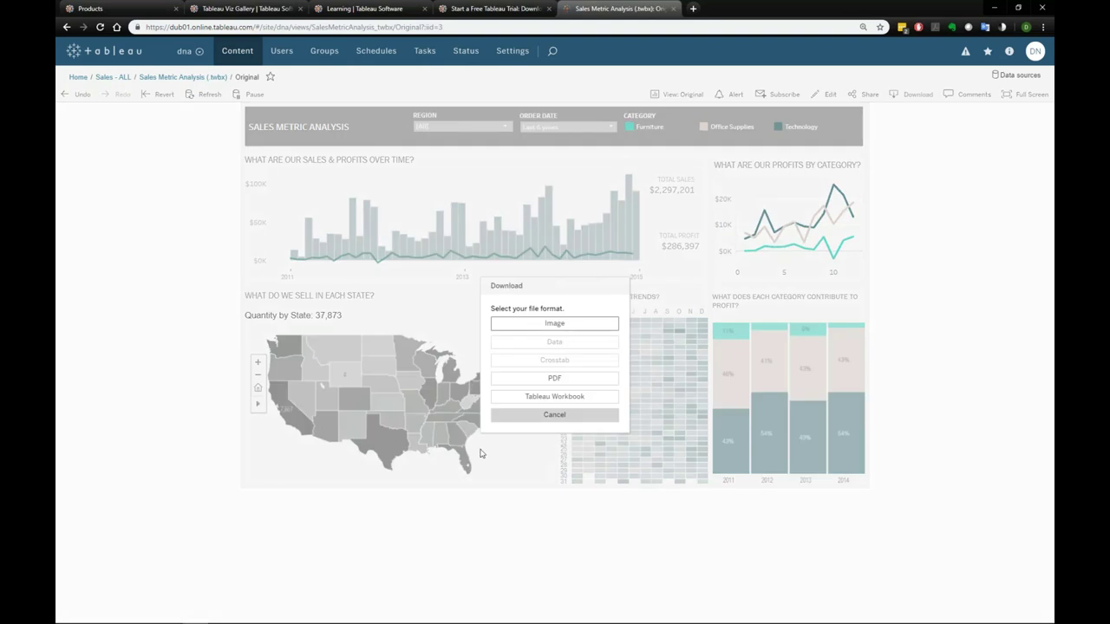
pyautogui.click(555, 394)
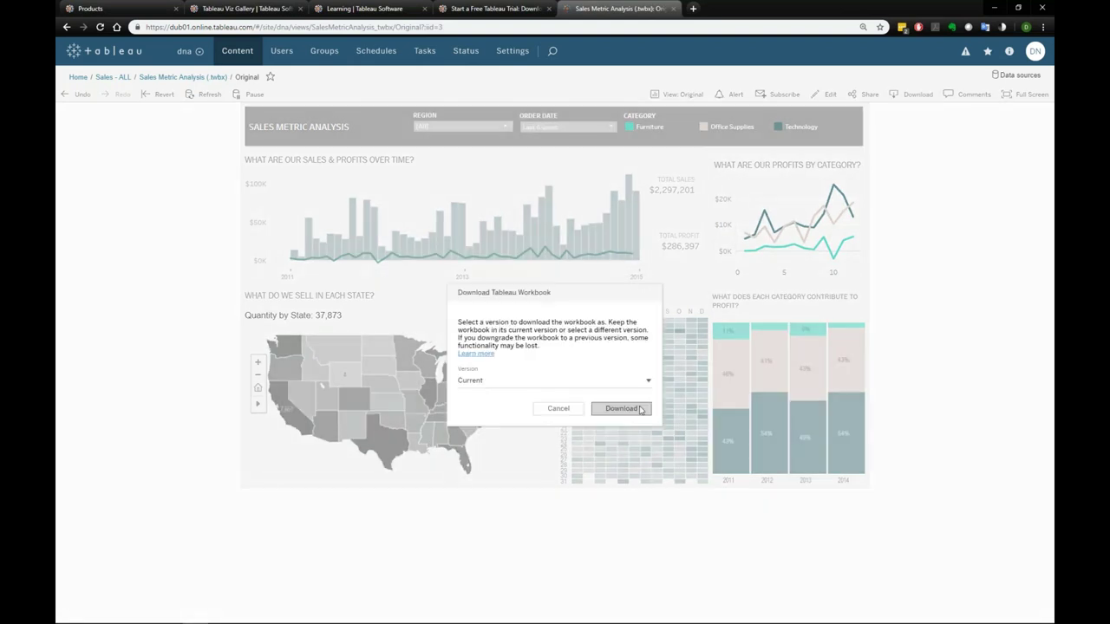
pyautogui.click(621, 410)
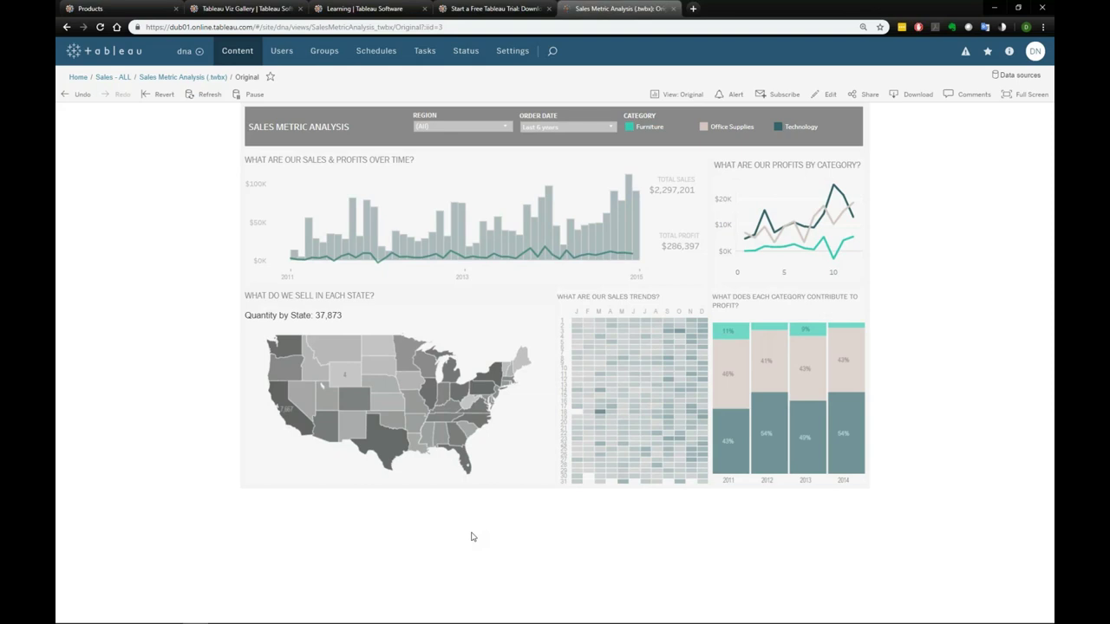
pyautogui.moveTo(475, 614)
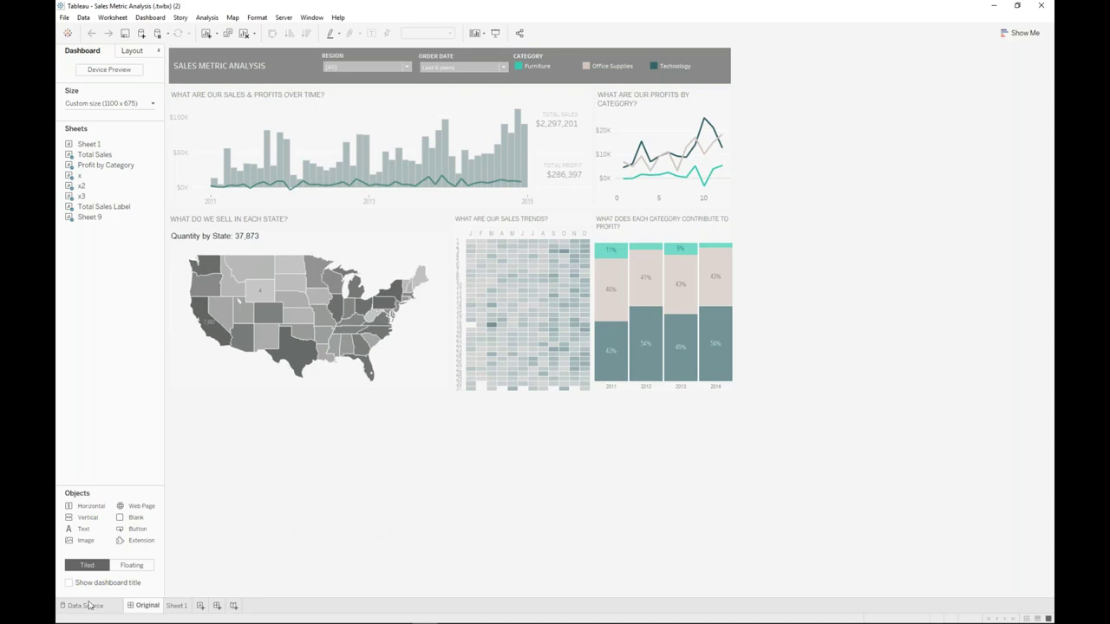
# - On Sheet 1, put BRONZE DEMO DATA's Sales on Columns for a single $2,297,201 bar
pyautogui.click(180, 607)
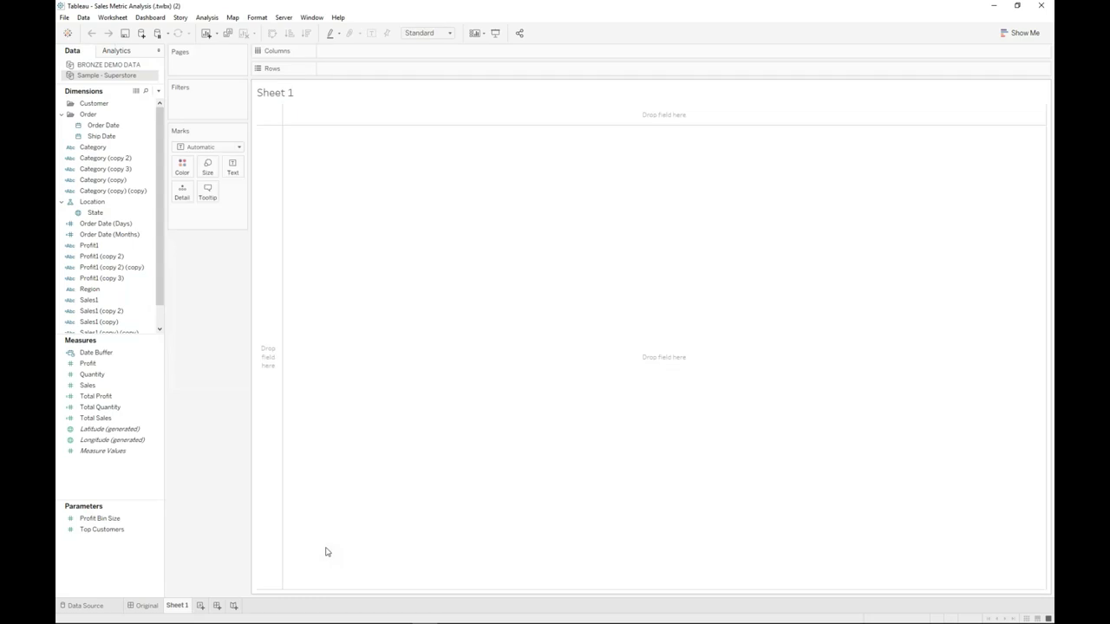
pyautogui.click(108, 66)
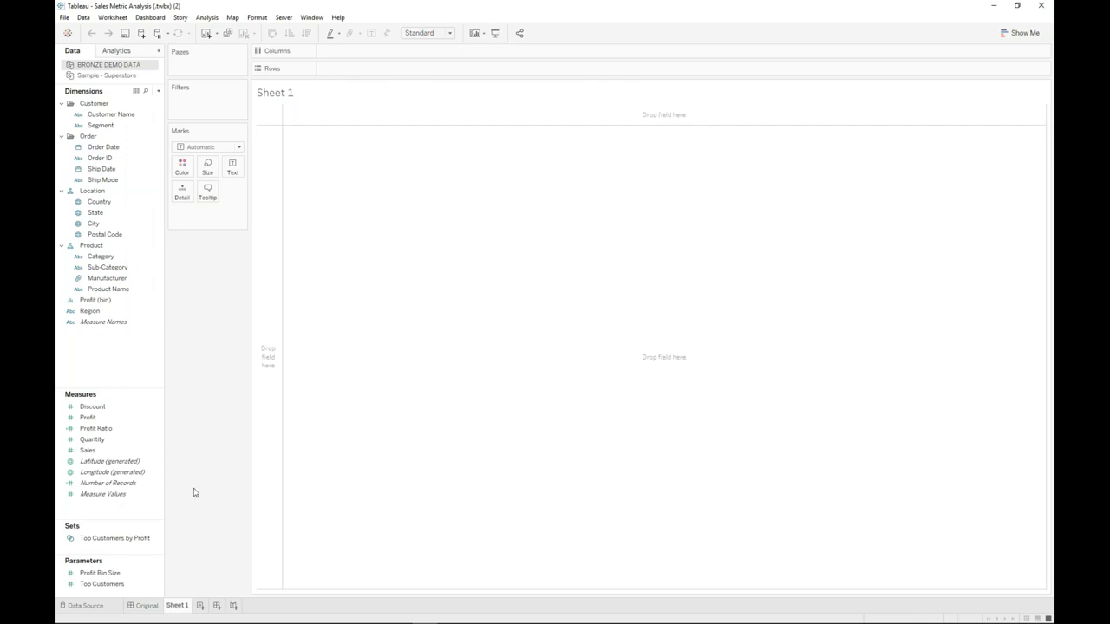
pyautogui.click(116, 451)
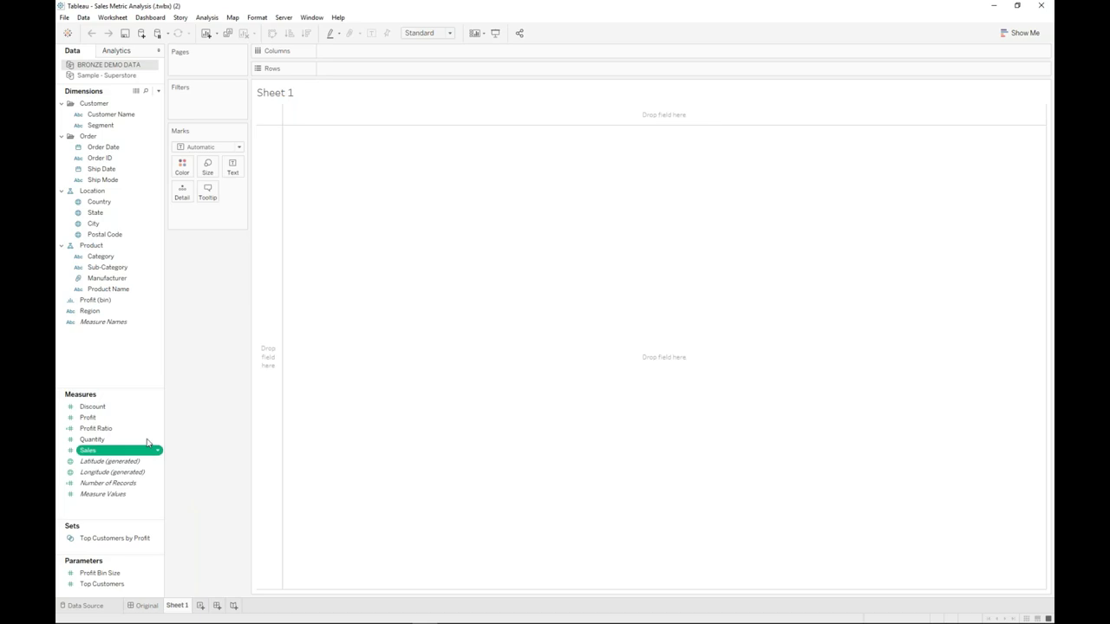
pyautogui.moveTo(147, 443)
pyautogui.mouseDown()
pyautogui.moveTo(373, 48)
pyautogui.moveTo(441, 337)
pyautogui.moveTo(458, 361)
pyautogui.mouseUp()
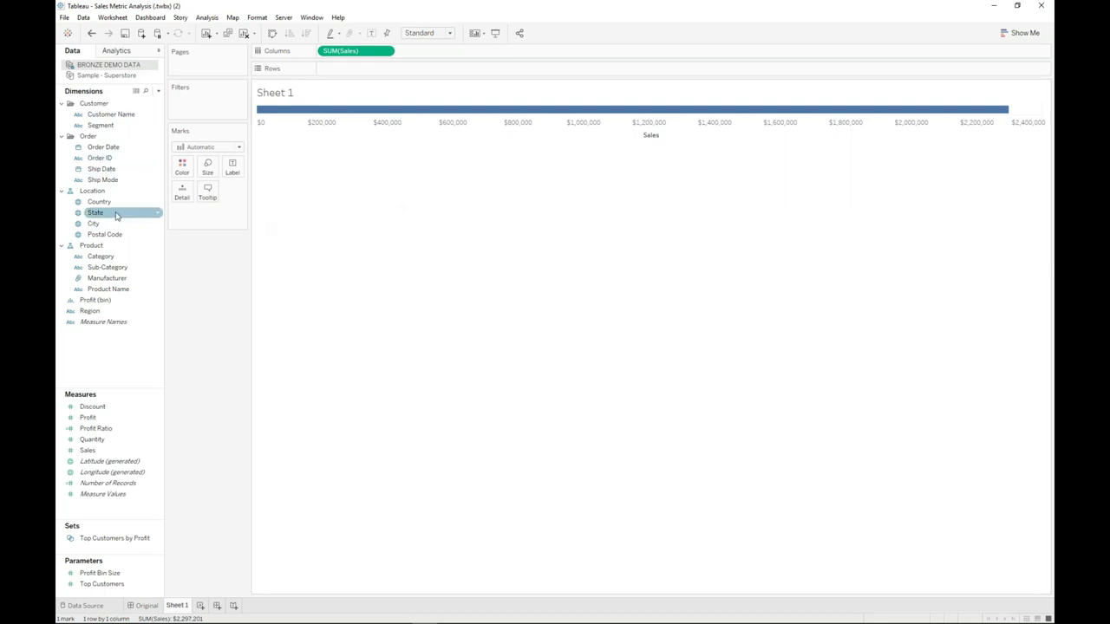
# - Put Category on Rows, add Profit beside SUM(Sales), and drill down into Sub-Category
pyautogui.moveTo(100, 257); pyautogui.dragTo(457, 256)
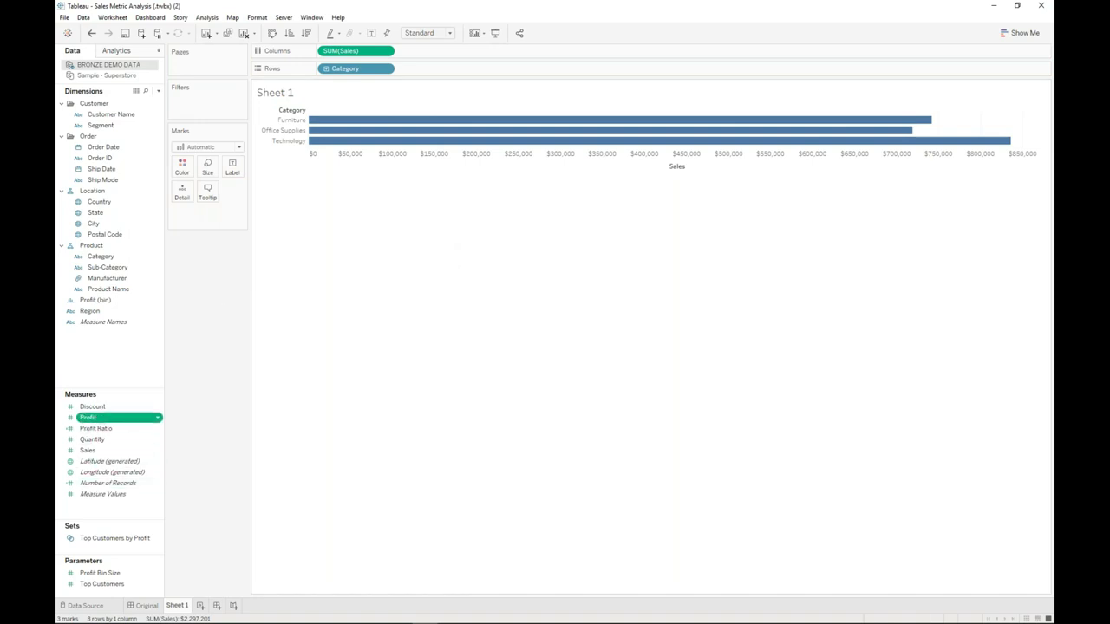
pyautogui.moveTo(97, 428); pyautogui.dragTo(564, 348)
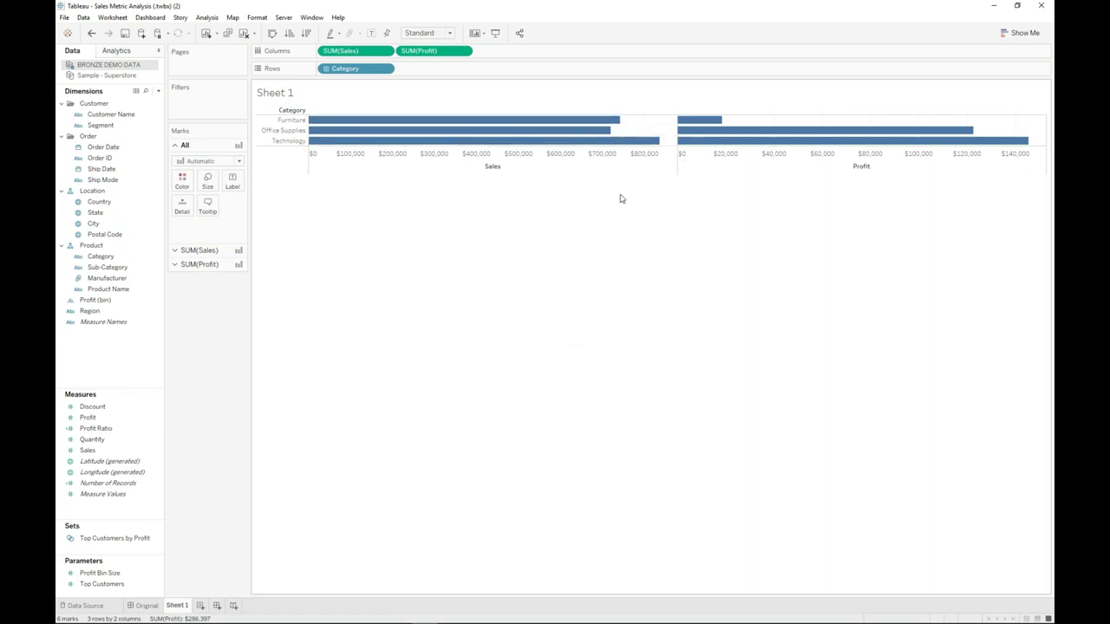
pyautogui.moveTo(712, 121)
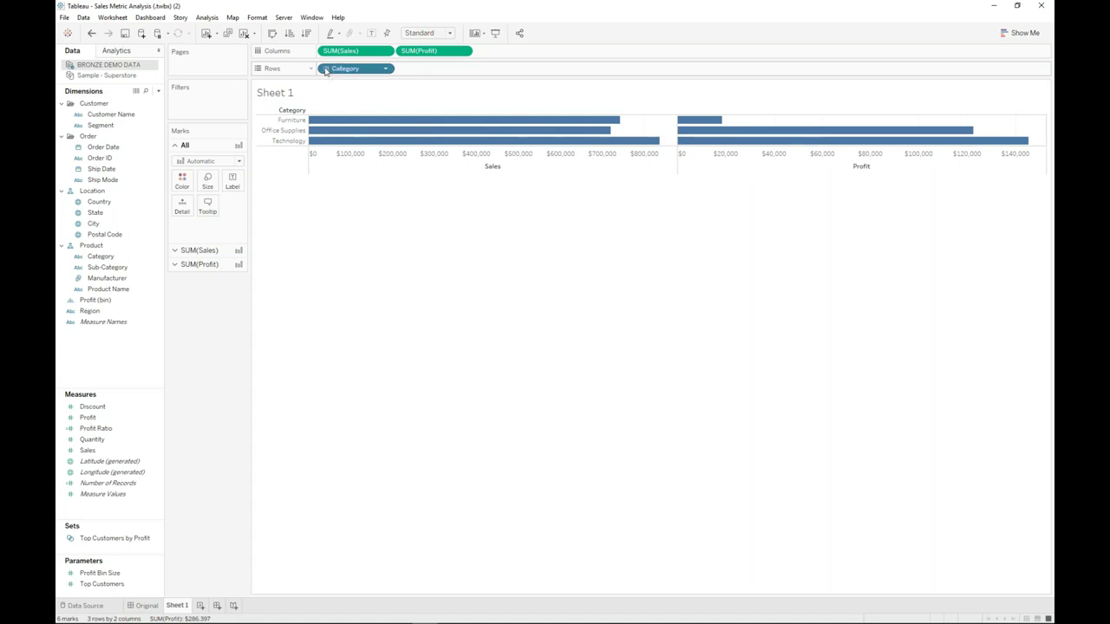
pyautogui.click(326, 70)
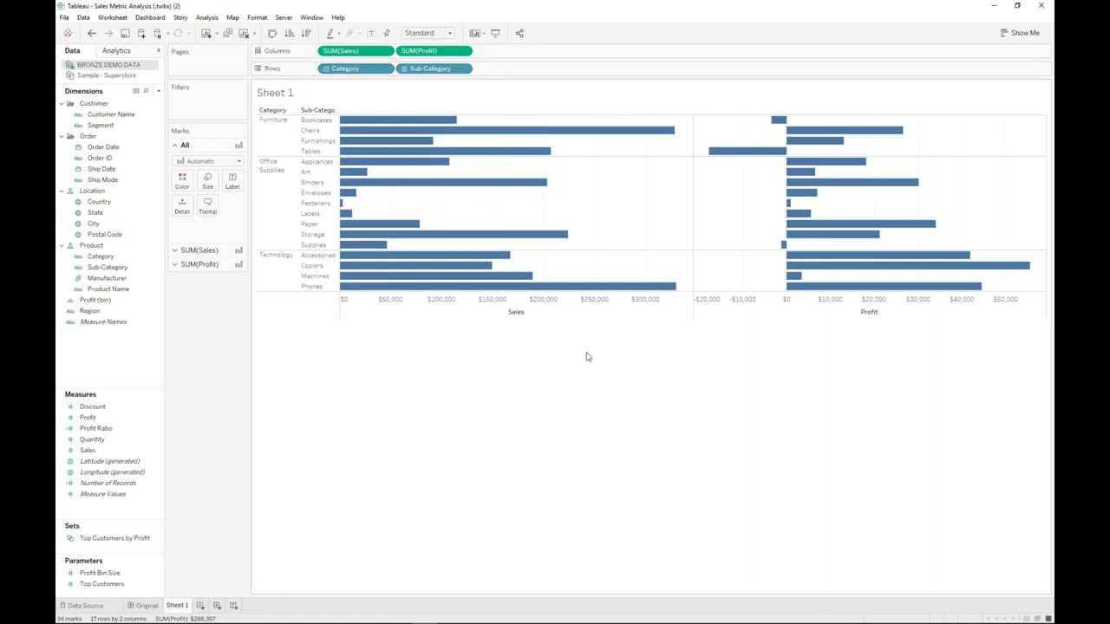
# - Sort sub-categories by profit descending and colour the Profit bars by SUM(Profit)
pyautogui.moveTo(757, 154)
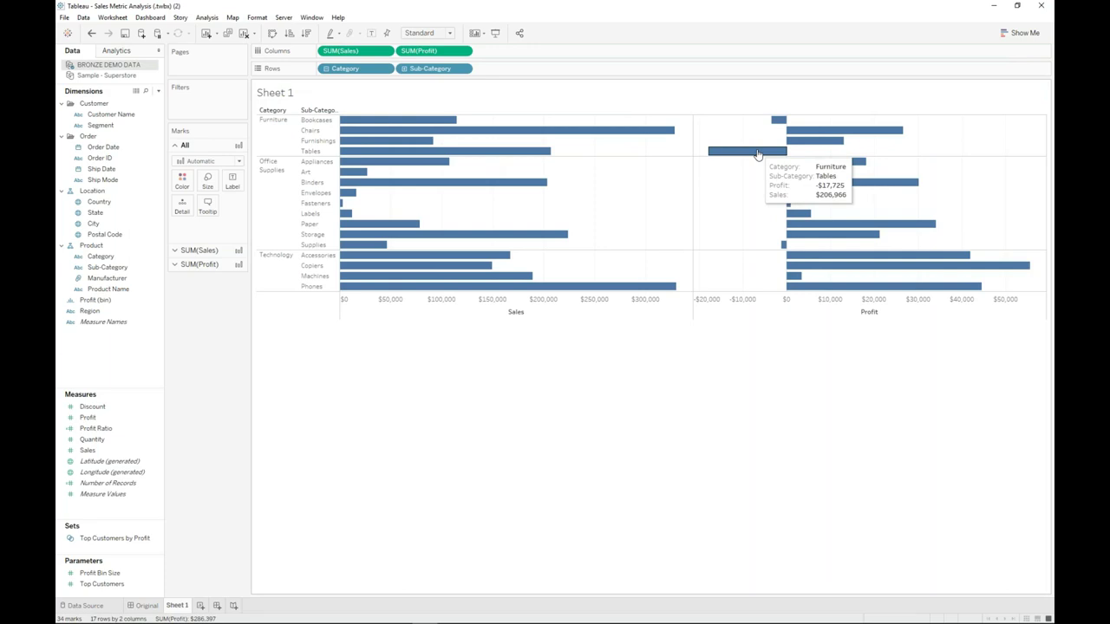
pyautogui.click(869, 111)
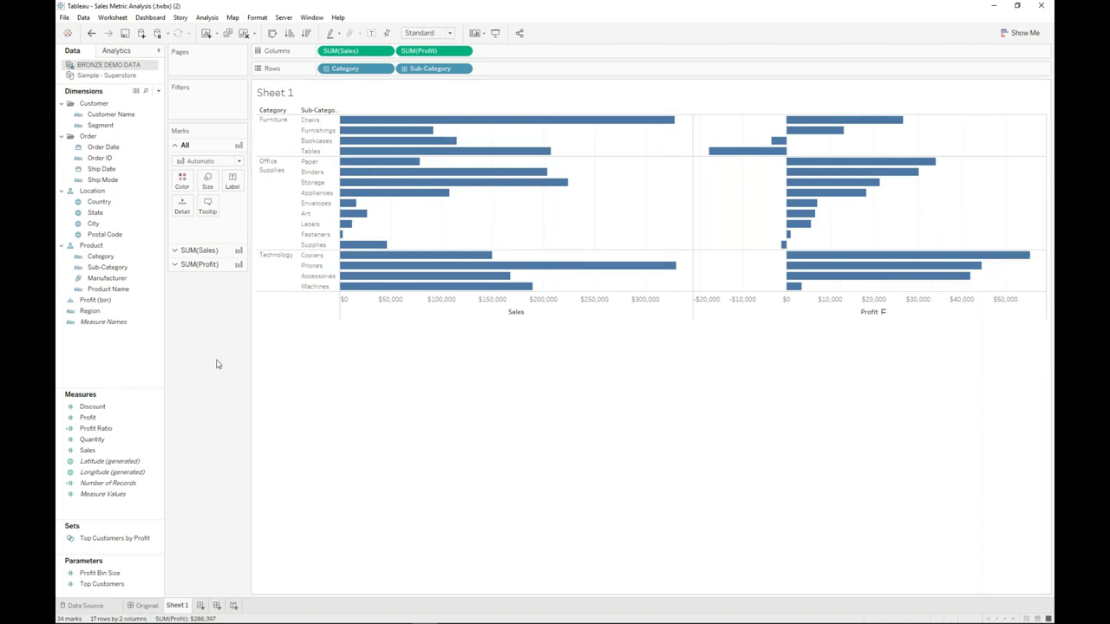
pyautogui.moveTo(88, 417); pyautogui.dragTo(91, 417)
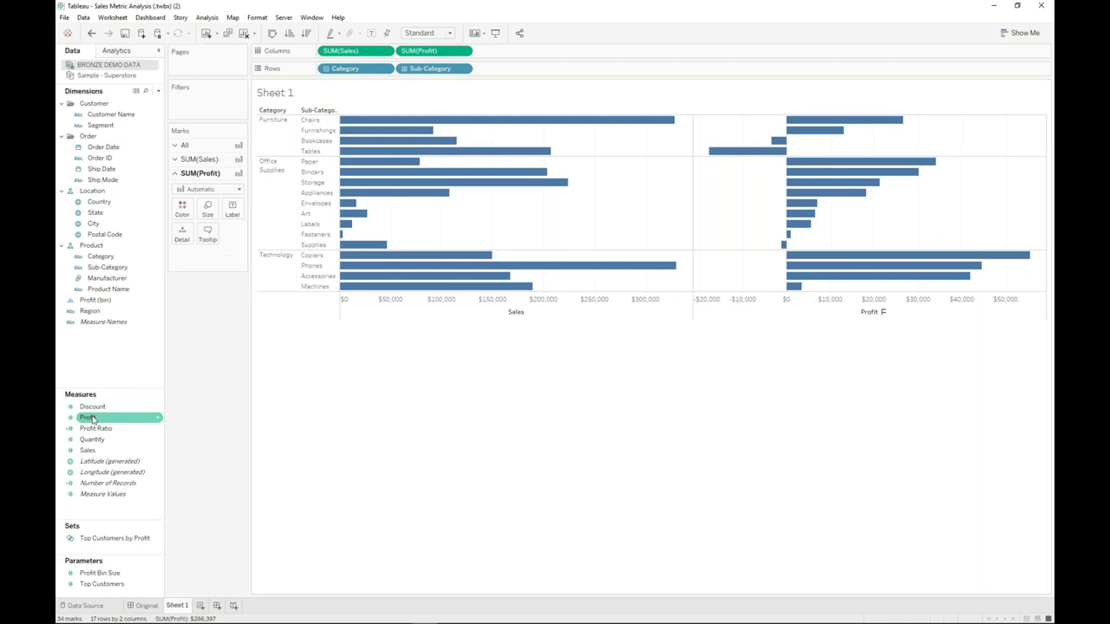
pyautogui.moveTo(90, 419); pyautogui.dragTo(182, 208)
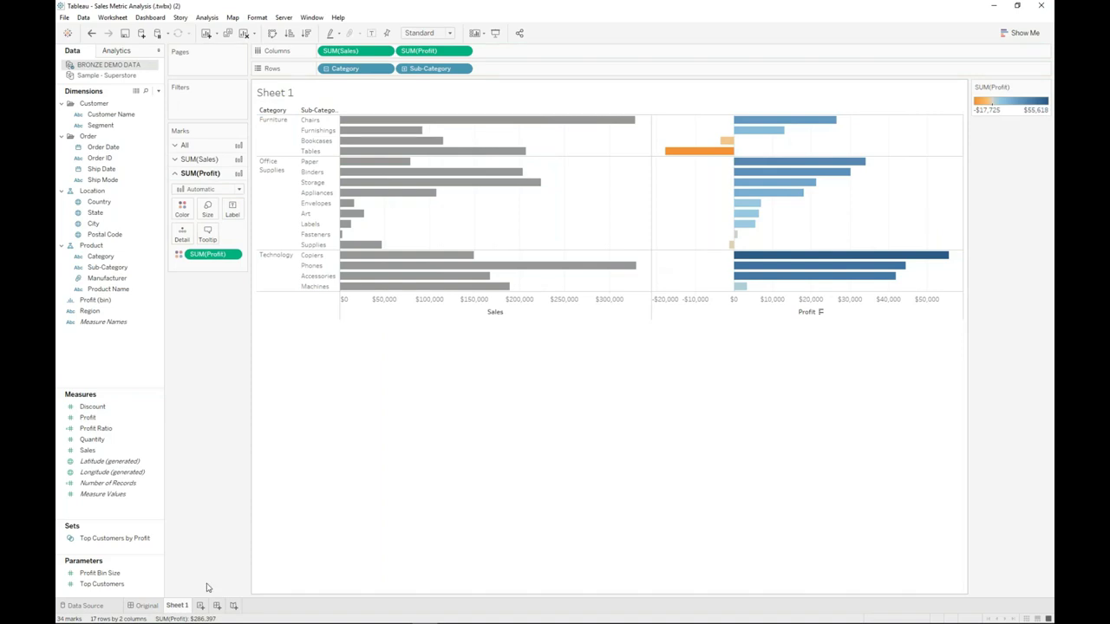
pyautogui.doubleClick(177, 606)
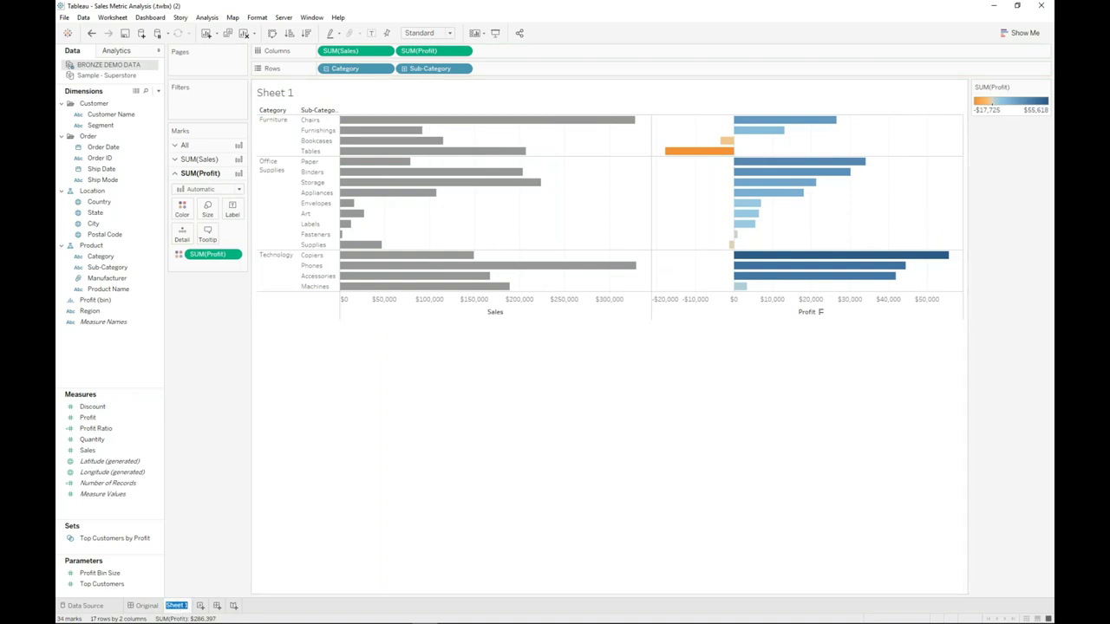
# - Name the sheet 'TAble Profits Down'
pyautogui.write('TAble Profits Down')
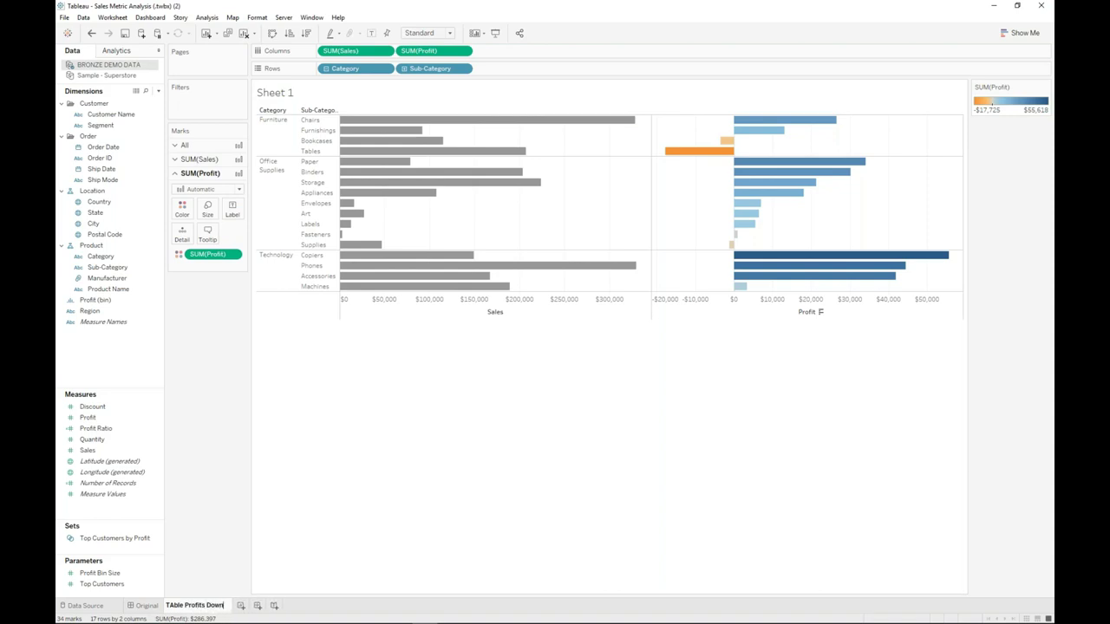
pyautogui.press('Return')
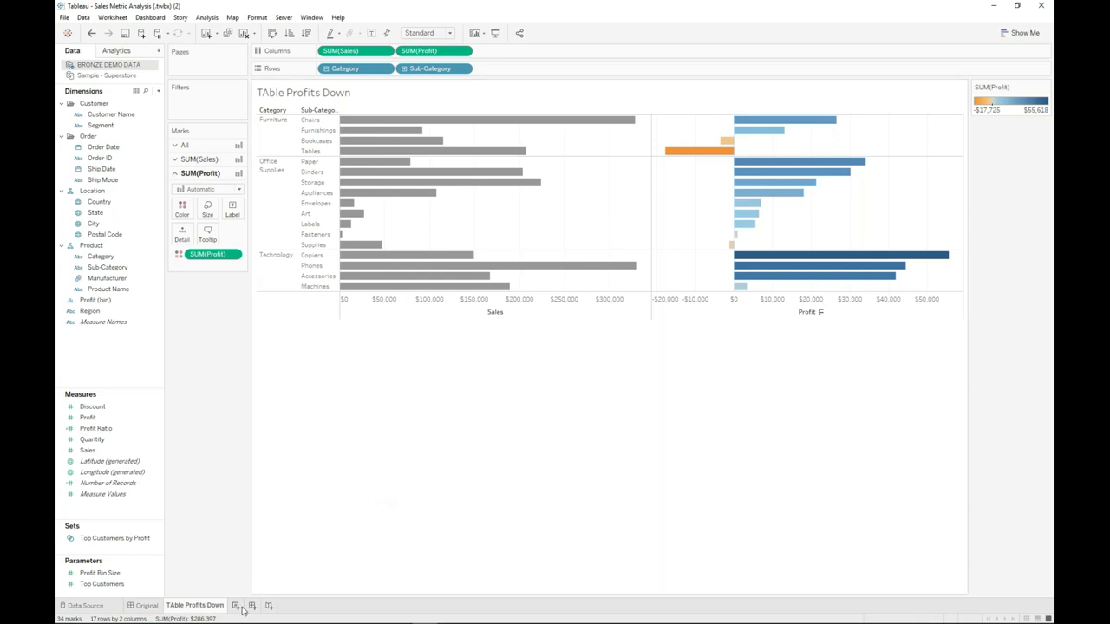
# - Duplicate the sheet and narrow the copy to Tables profit broken down by Manufacturer
pyautogui.rightClick(191, 606)
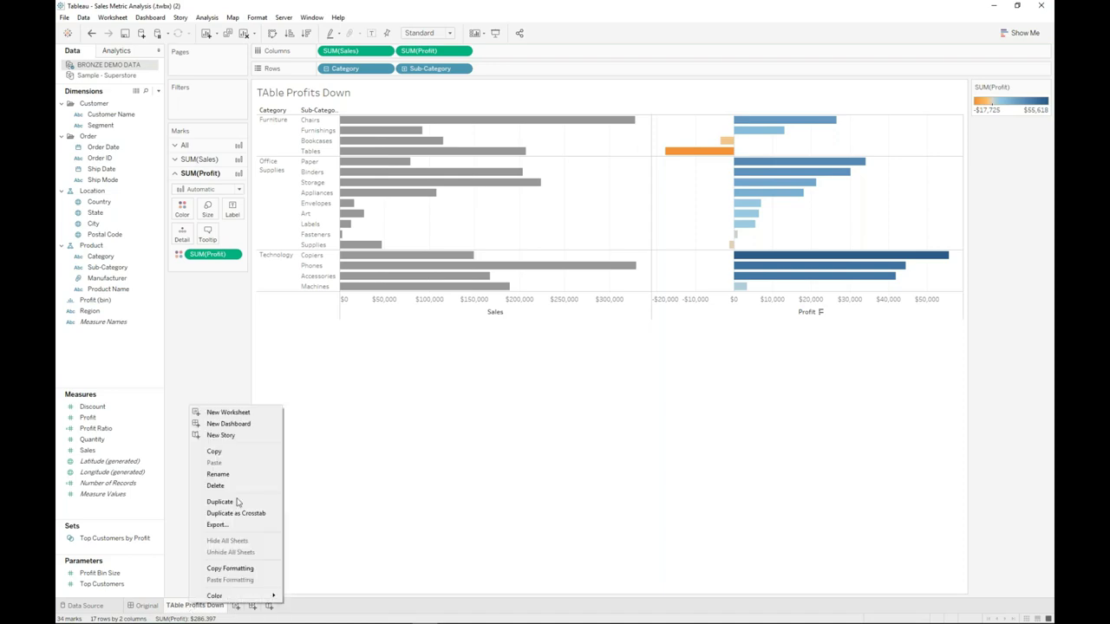
pyautogui.click(243, 503)
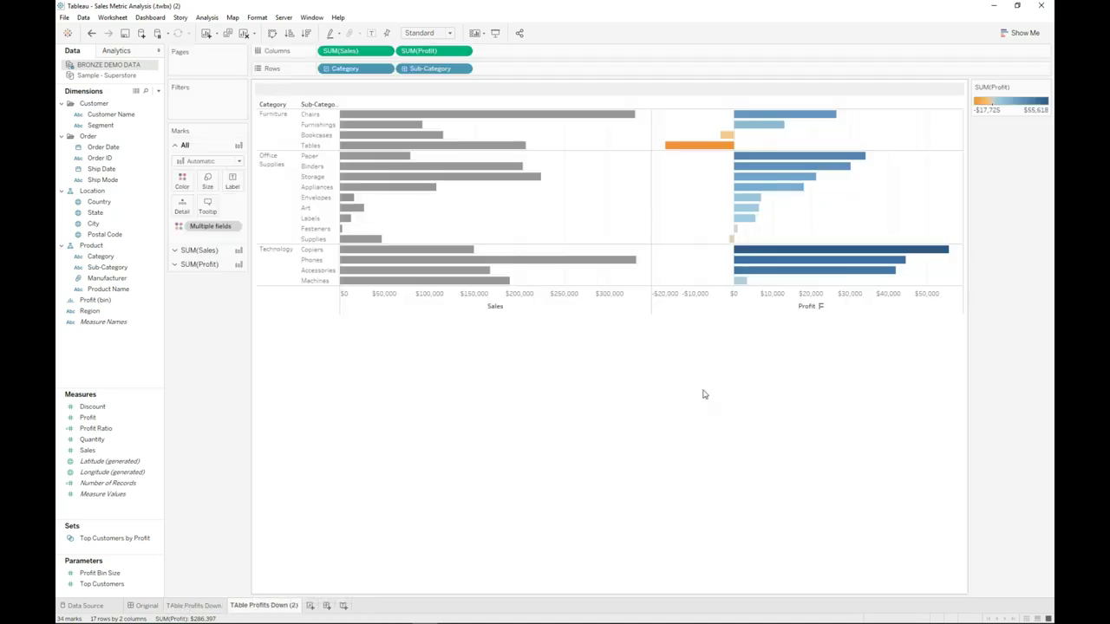
pyautogui.rightClick(715, 154)
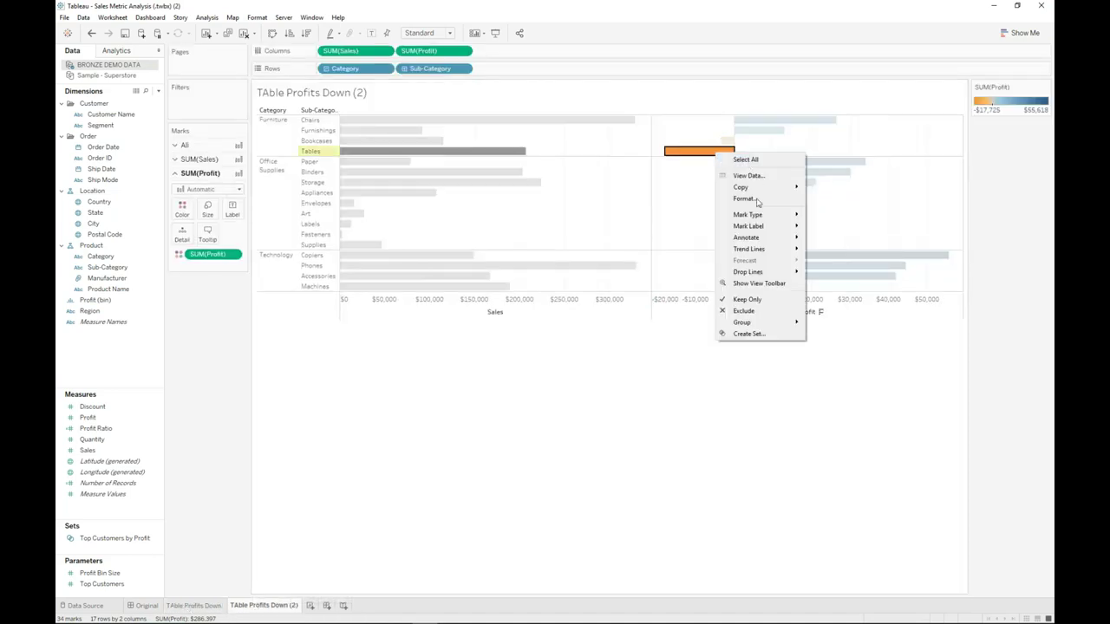
pyautogui.click(754, 299)
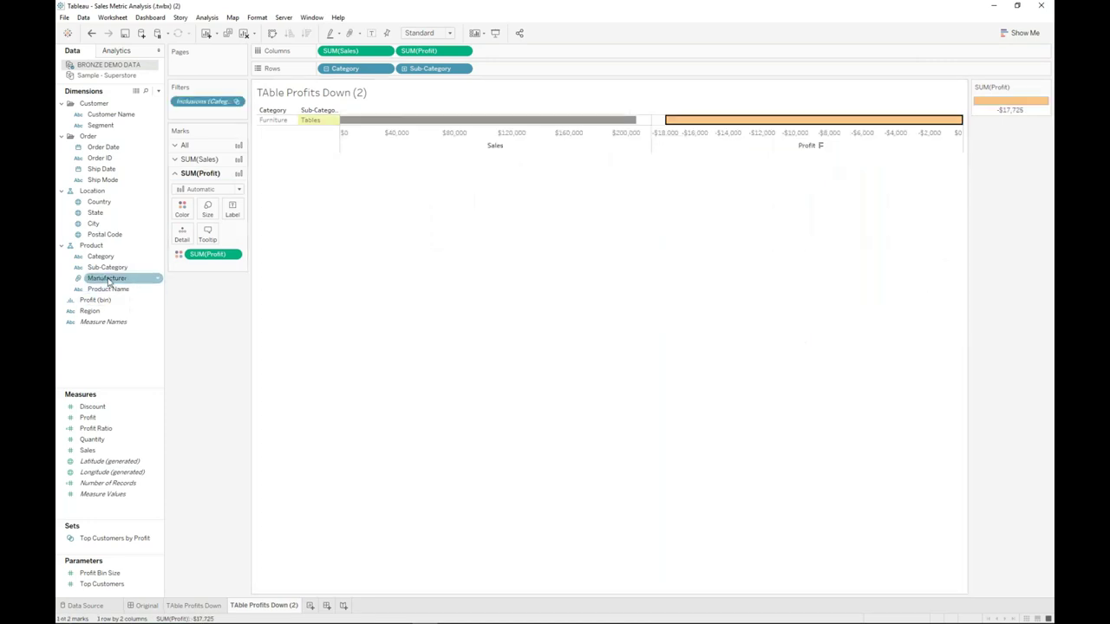
pyautogui.moveTo(108, 281); pyautogui.dragTo(535, 74)
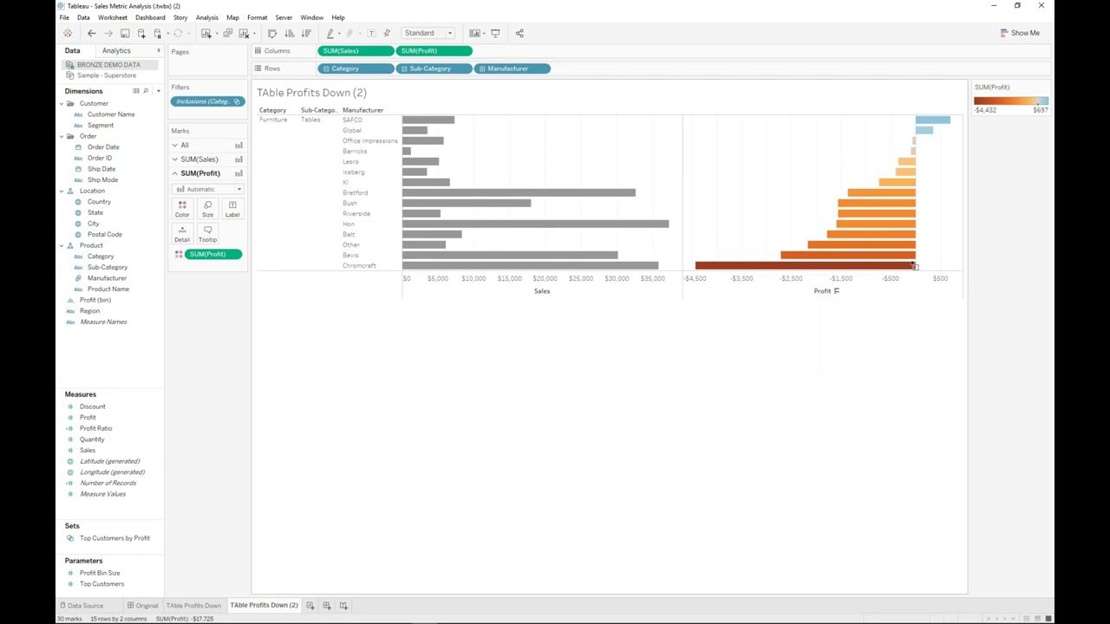
# - Save Bevis and Chromcraft as the 'Worst Offenders' set and rename the sheet 'WOrst Offenders'
pyautogui.moveTo(930, 265); pyautogui.dragTo(799, 258)
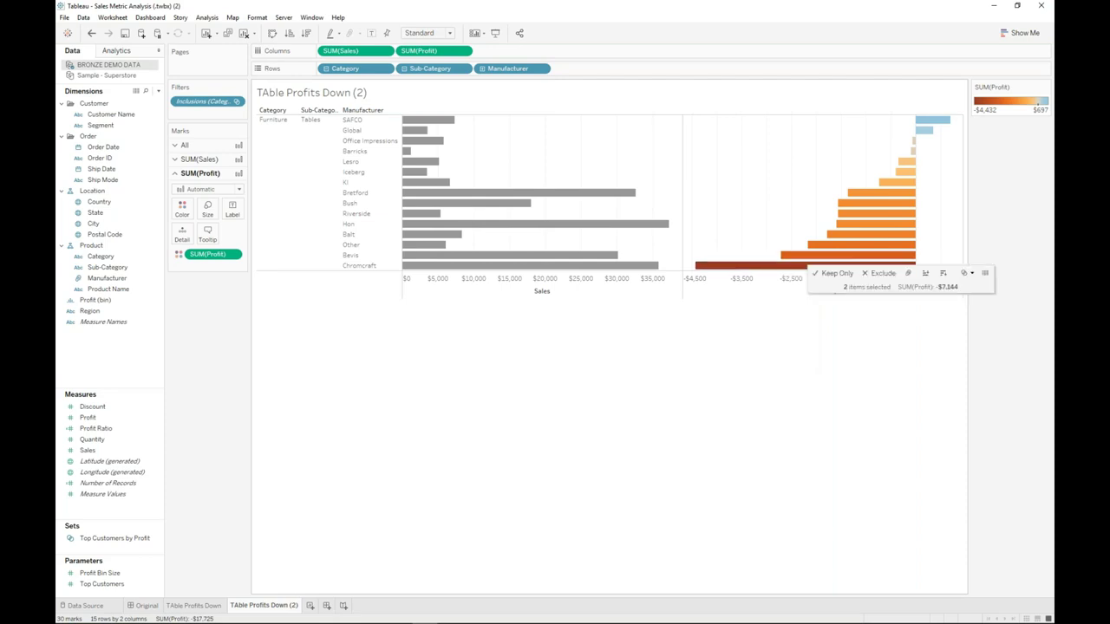
pyautogui.click(963, 273)
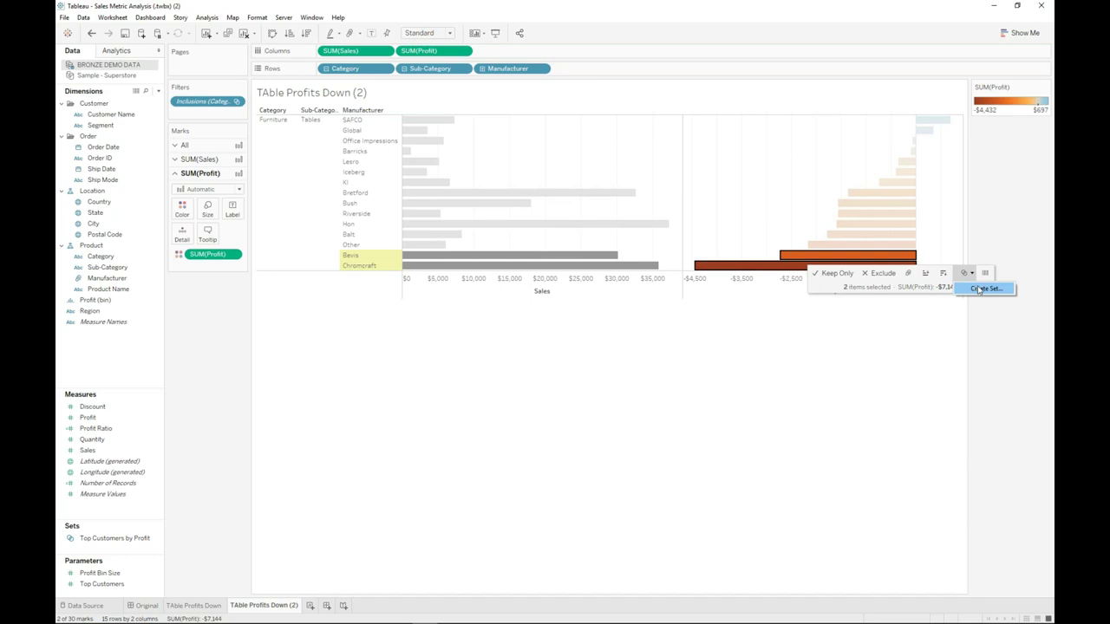
pyautogui.click(978, 289)
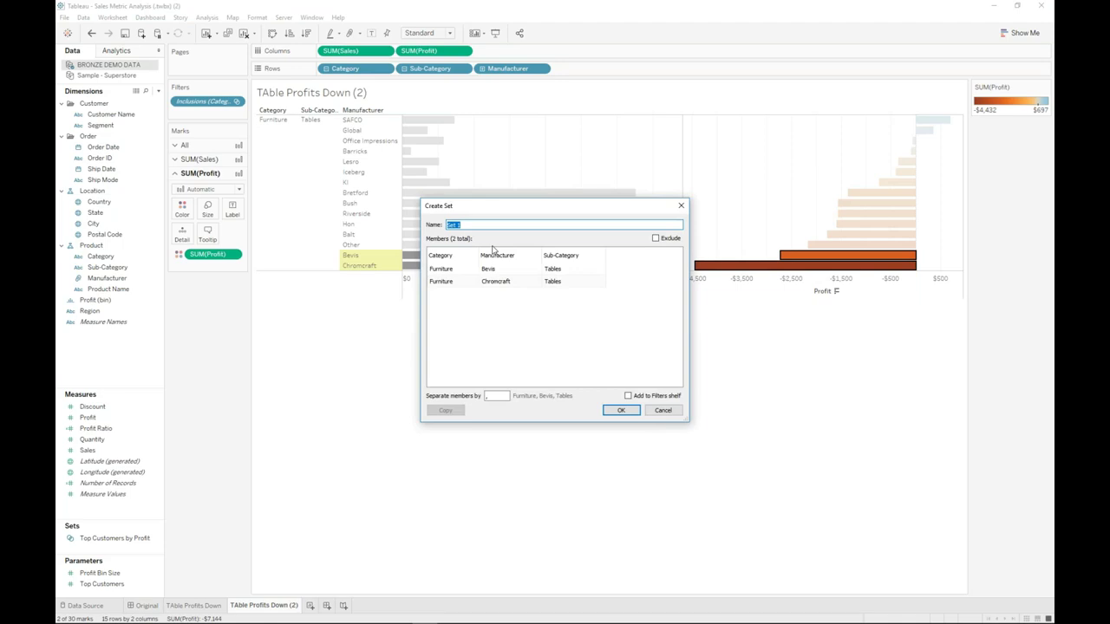
pyautogui.write('Worst Offenders')
pyautogui.click(615, 409)
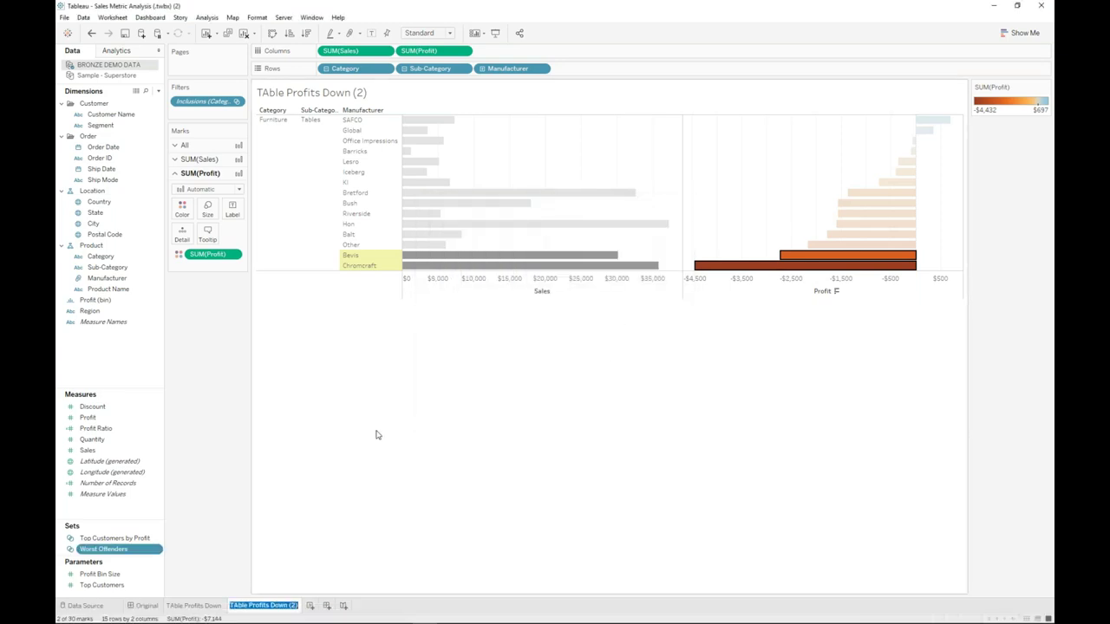
pyautogui.write('WOrst Offenders')
pyautogui.press('Return')
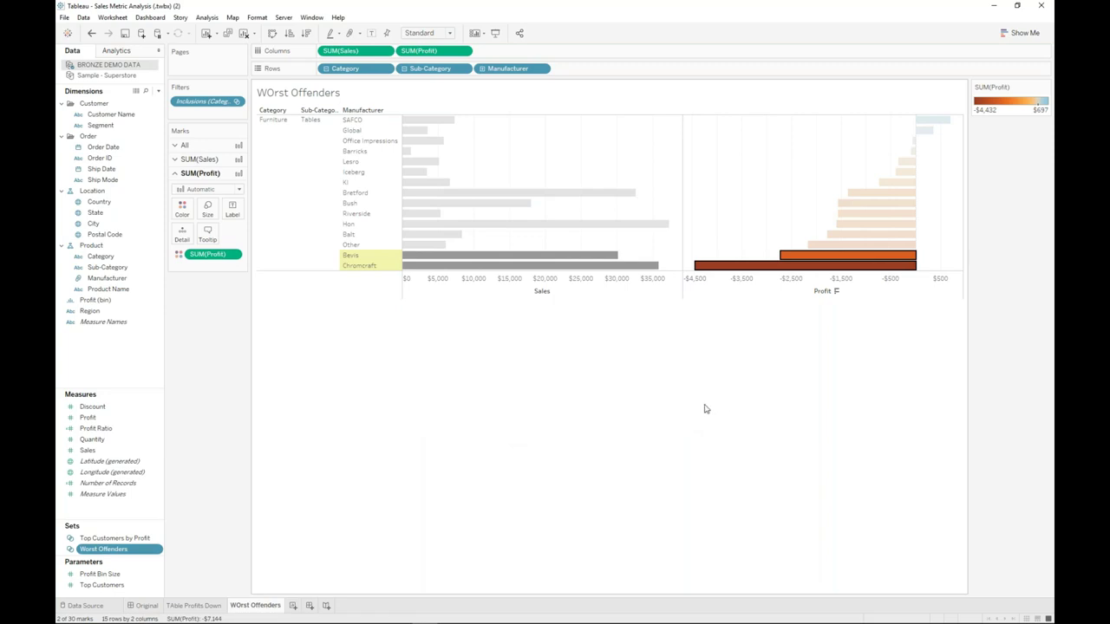
# - Add blank Sheet 10, select Profit and State, and bring up Show Me chart suggestions
pyautogui.click(309, 606)
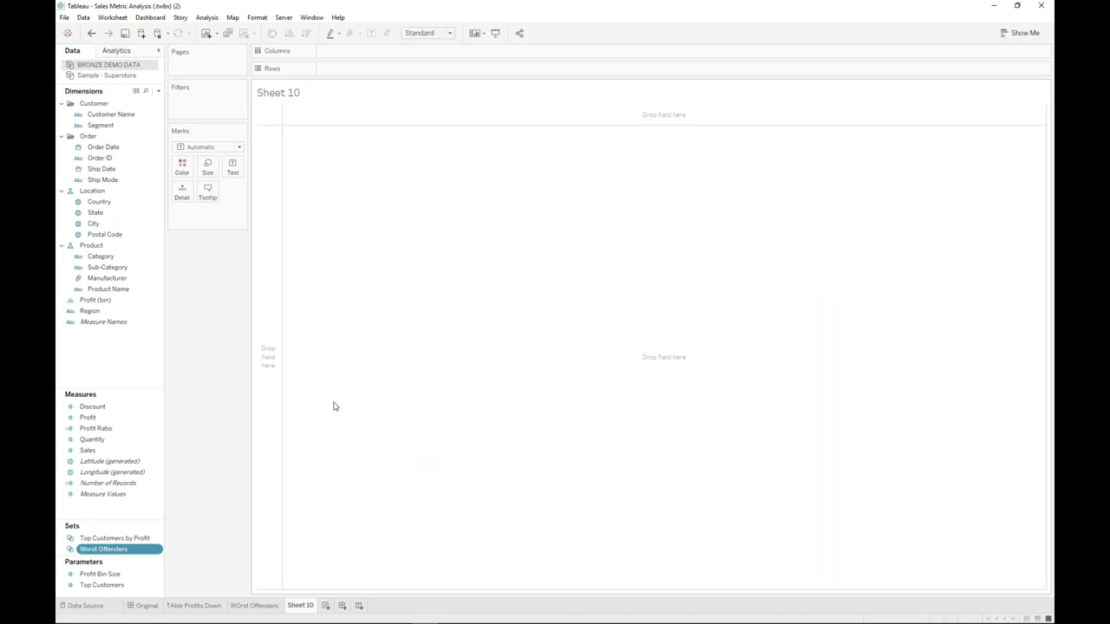
pyautogui.click(91, 420)
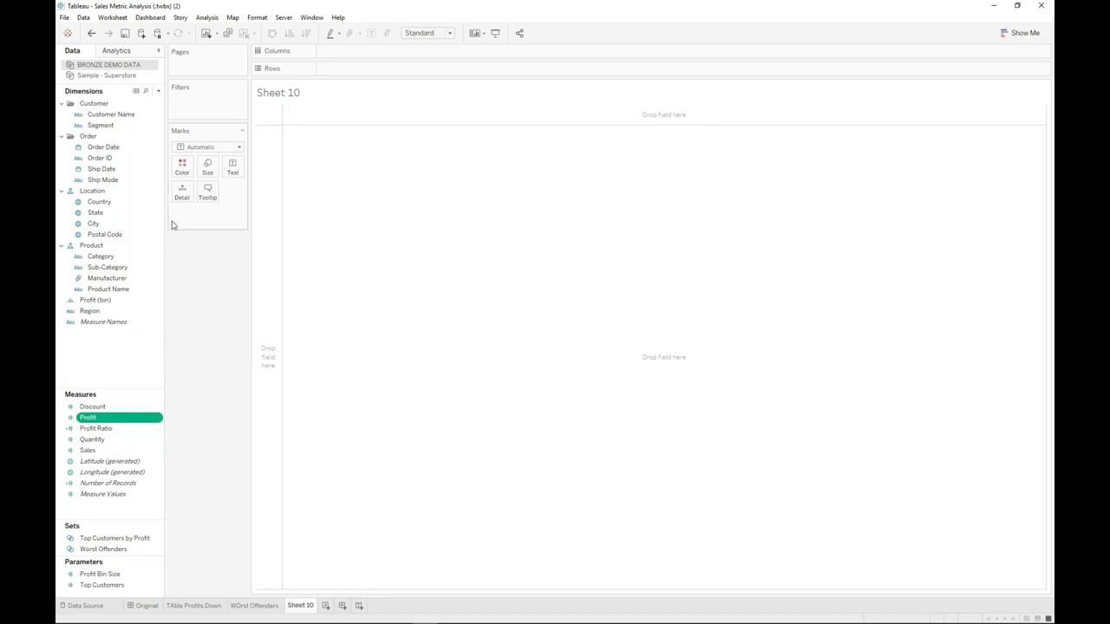
pyautogui.keyDown('ctrl'); pyautogui.click(105, 213); pyautogui.keyUp('ctrl')
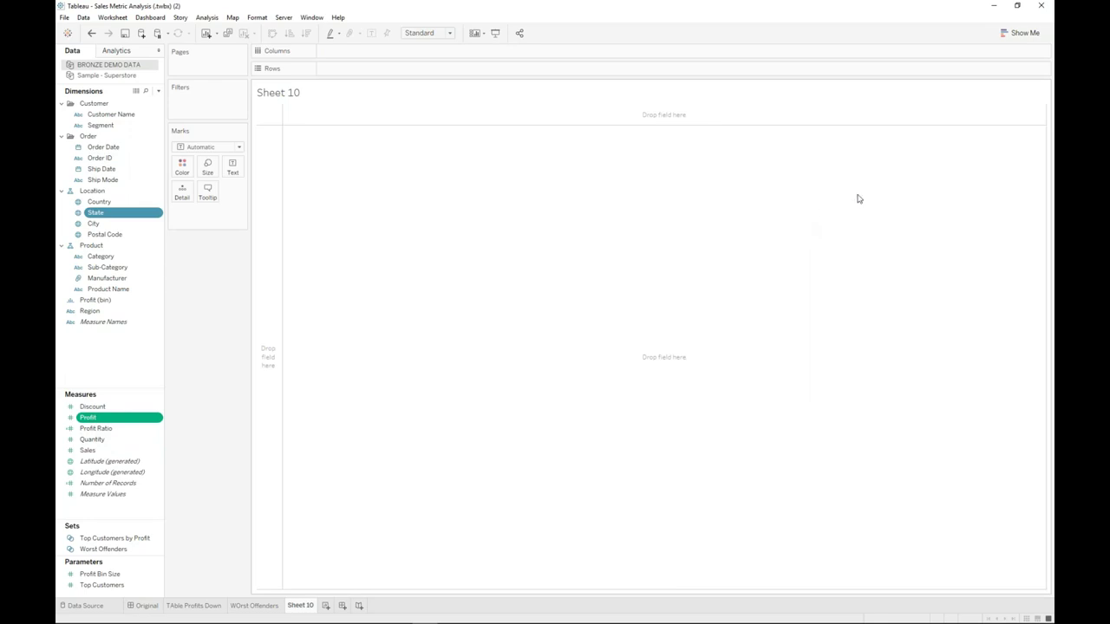
pyautogui.click(1020, 33)
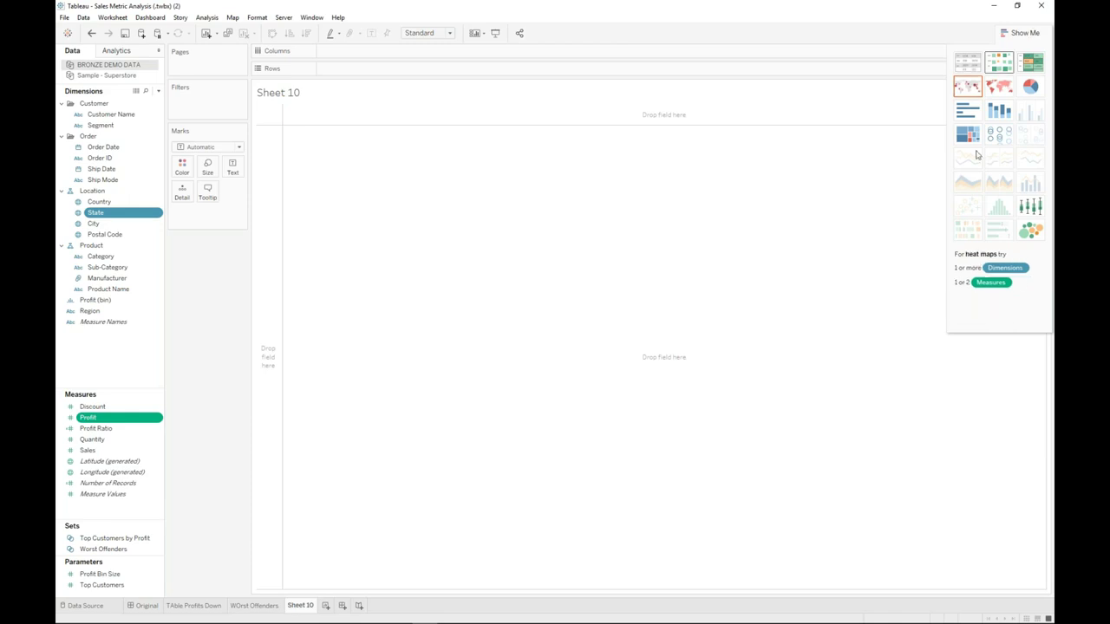
# - Try packed bubbles, a treemap and a text table, then settle on a filled map of profit by state
pyautogui.click(1031, 230)
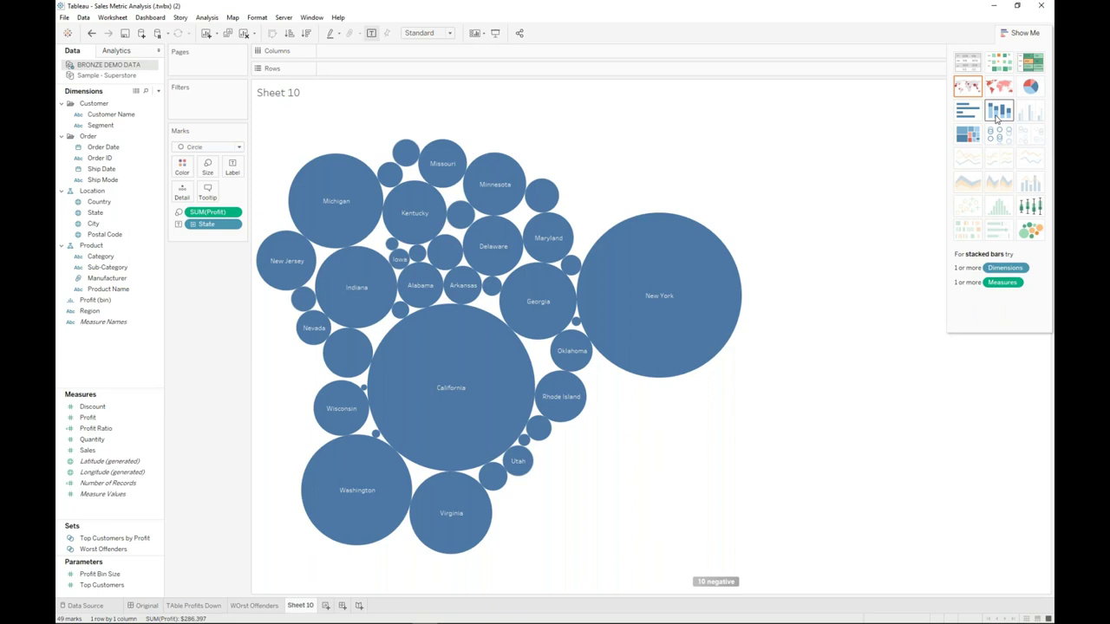
pyautogui.click(971, 136)
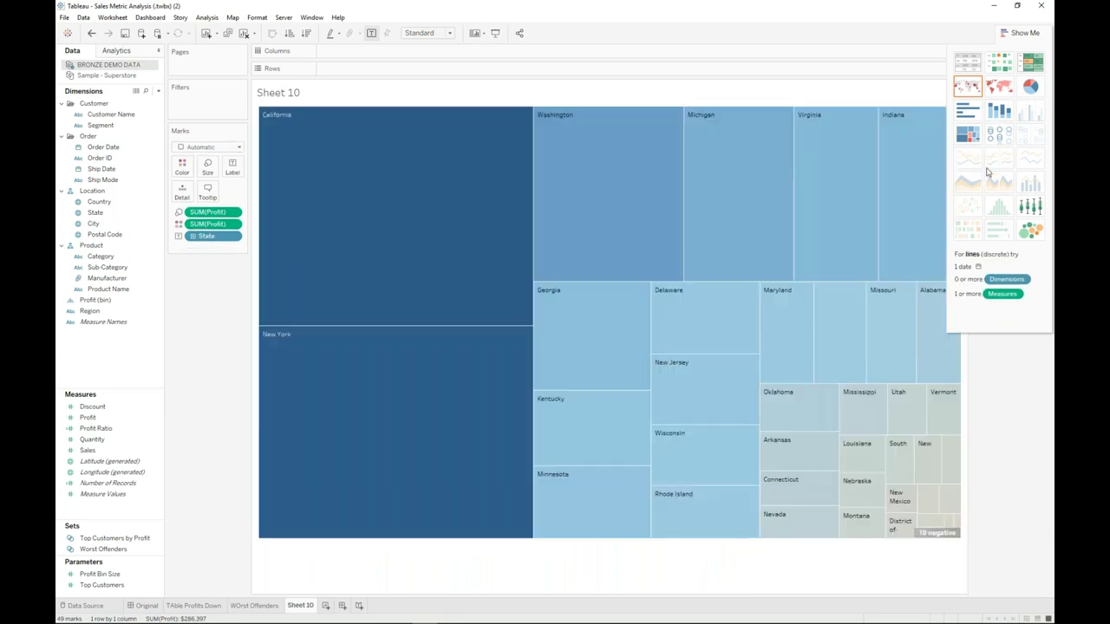
pyautogui.click(976, 62)
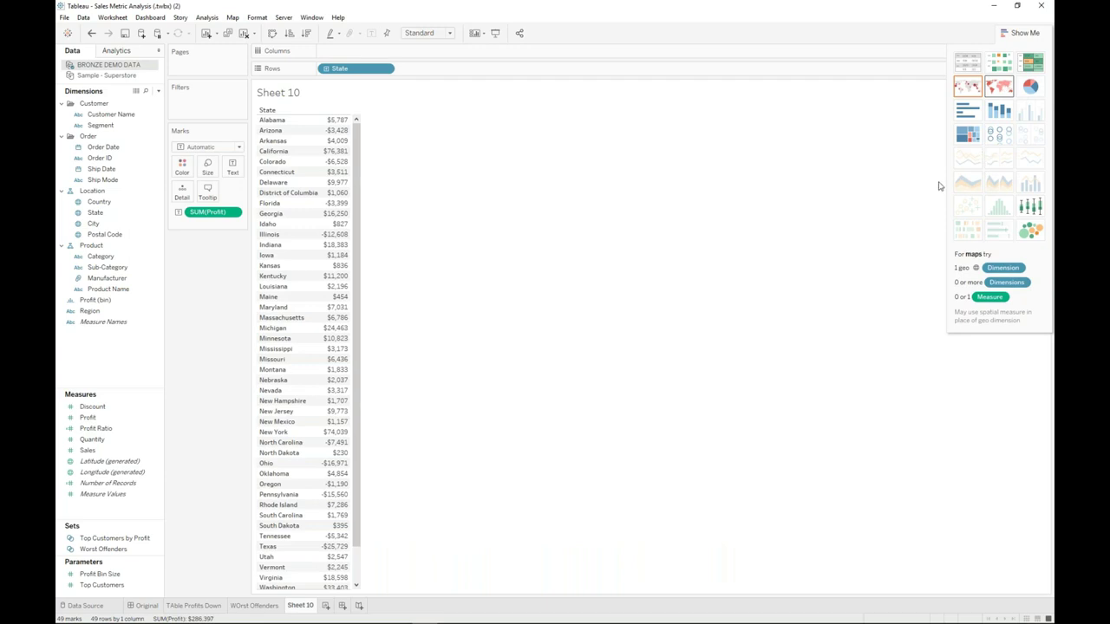
pyautogui.click(997, 86)
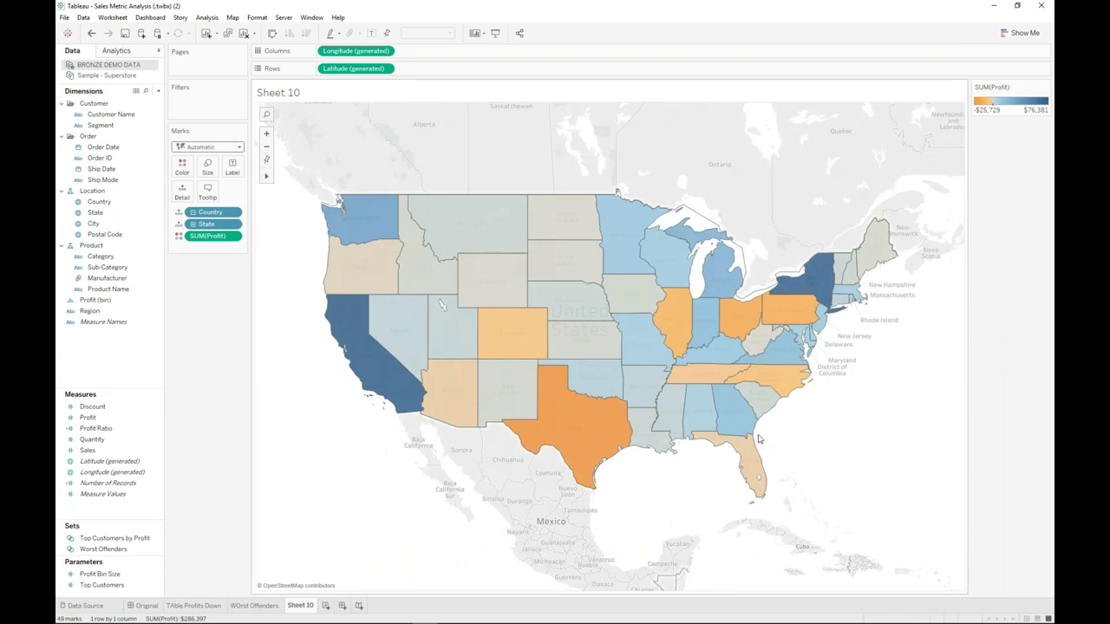
pyautogui.moveTo(780, 314)
pyautogui.click(104, 550)
pyautogui.moveTo(109, 553); pyautogui.dragTo(206, 102)
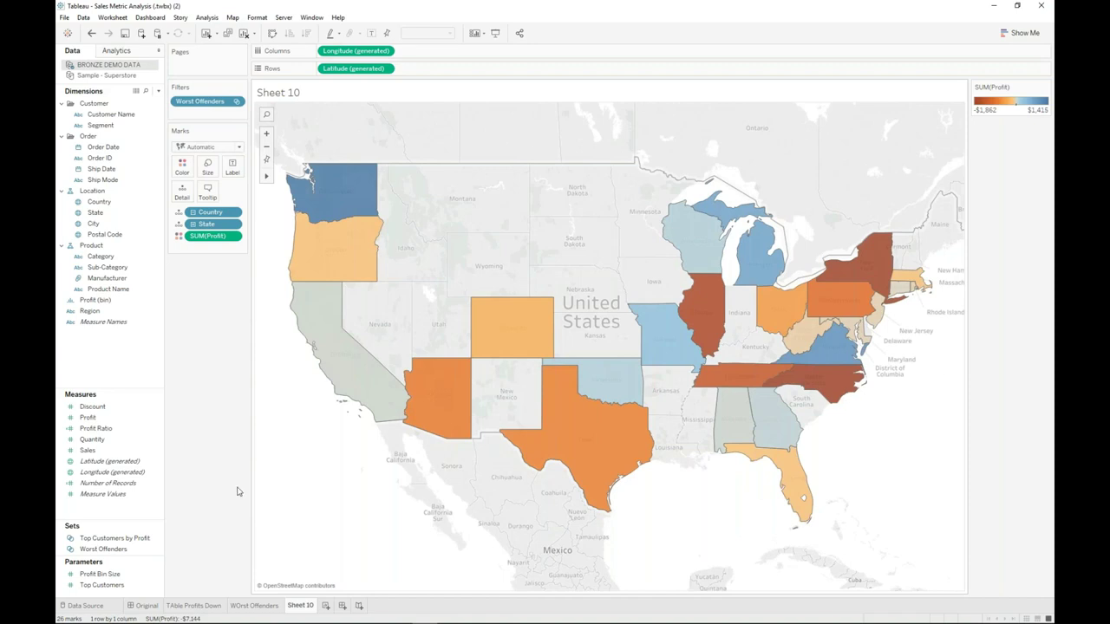
pyautogui.moveTo(299, 609)
pyautogui.doubleClick(300, 605)
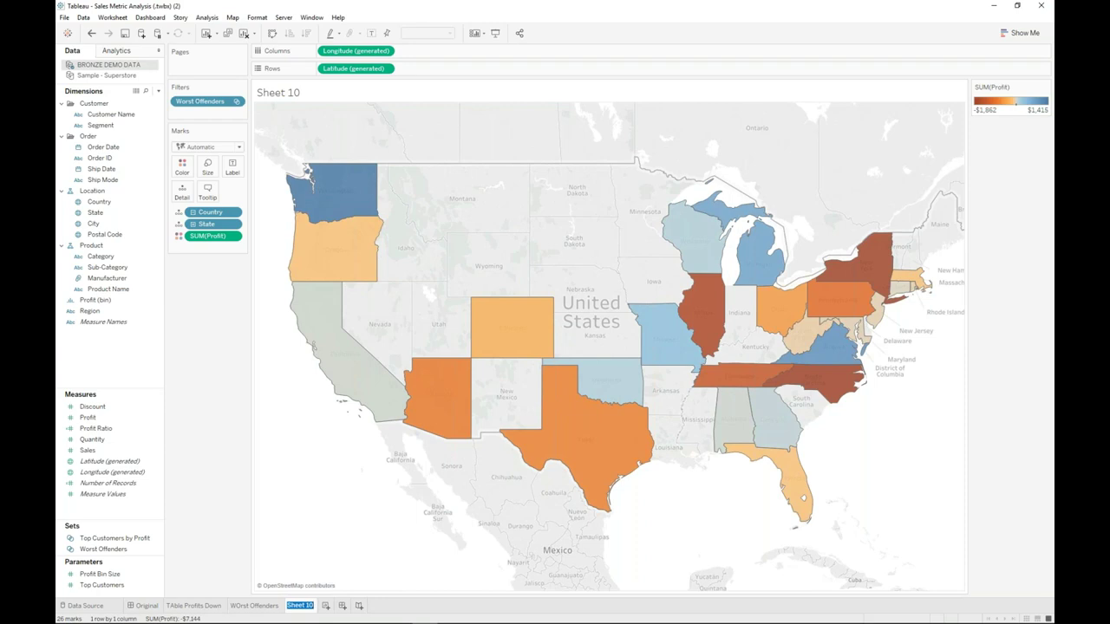
pyautogui.write('Not only East')
pyautogui.press('Return')
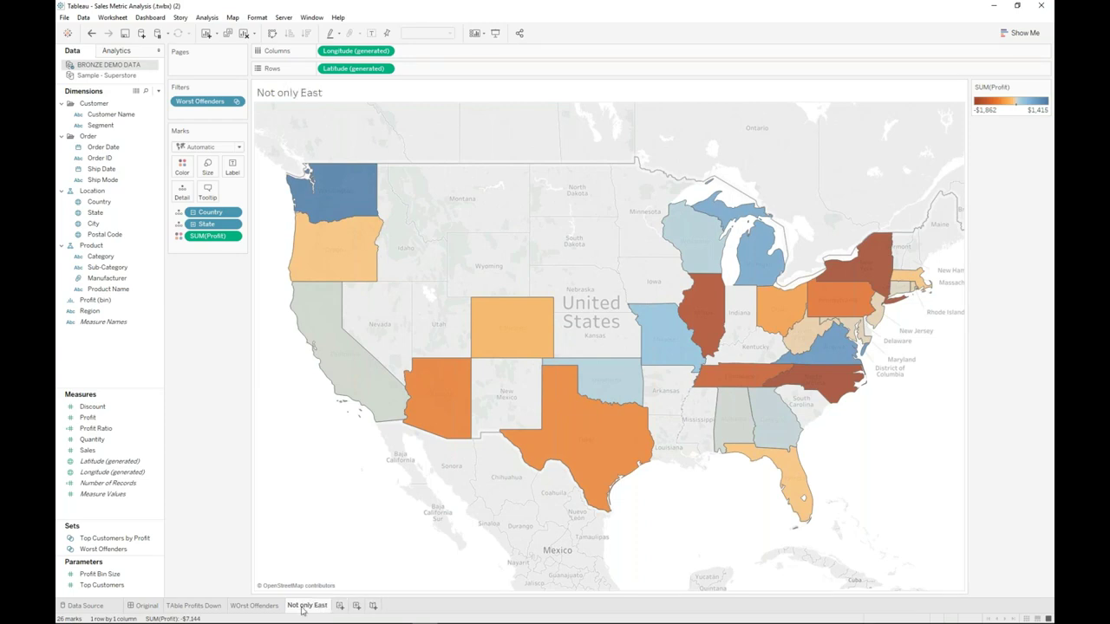
pyautogui.moveTo(302, 610)
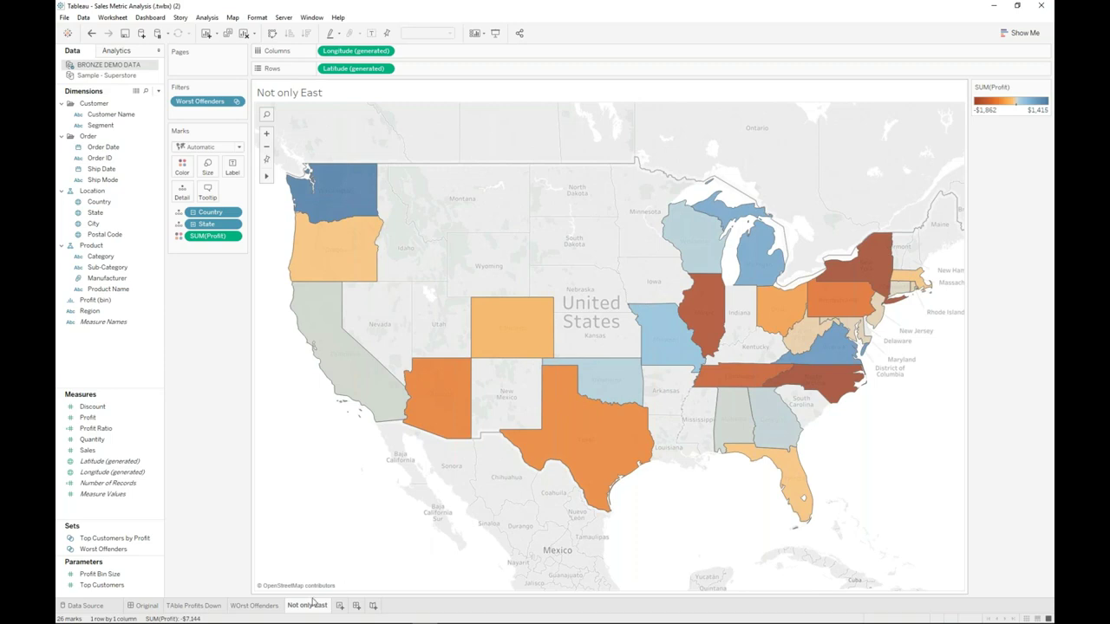
pyautogui.moveTo(266, 609)
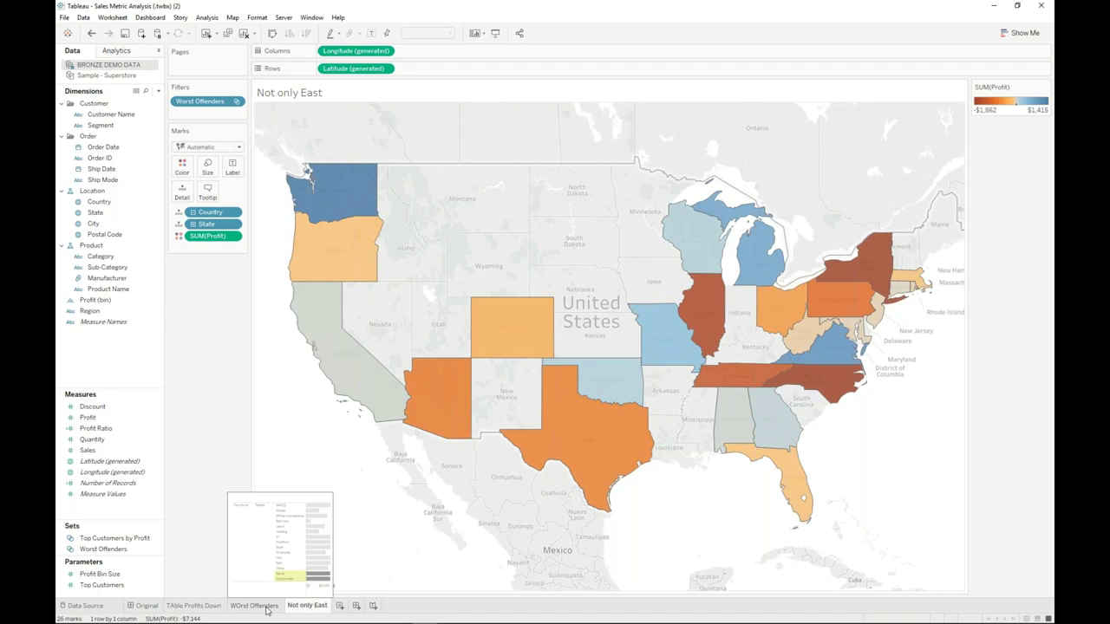
pyautogui.click(266, 607)
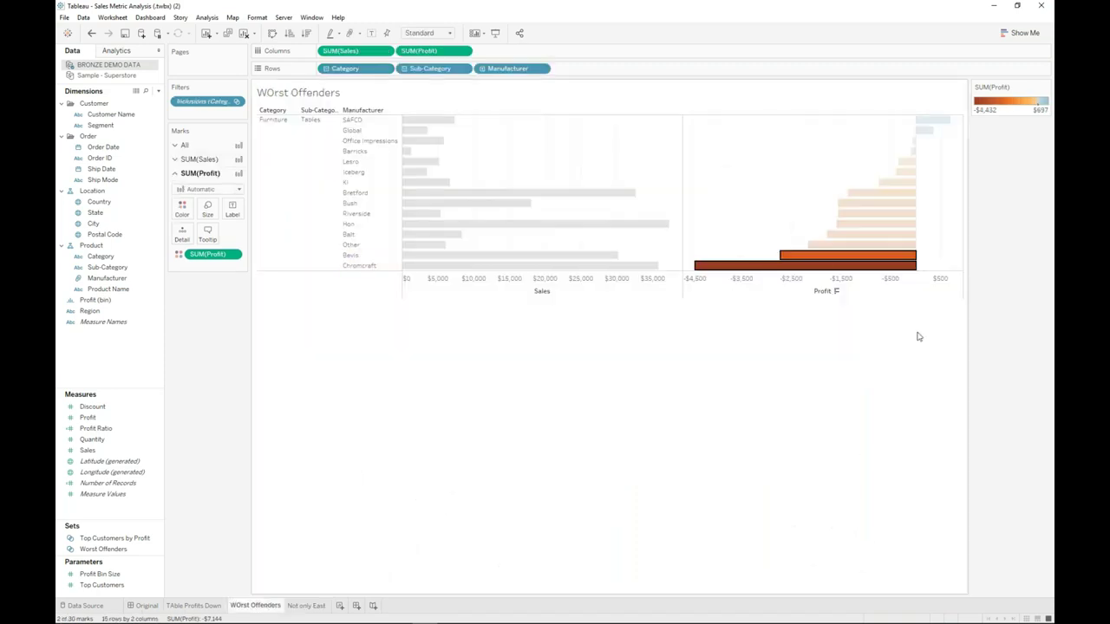
# - Use Show Me to turn the WOrst Offenders view into a Sales-versus-Profit scatter plot
pyautogui.moveTo(893, 259)
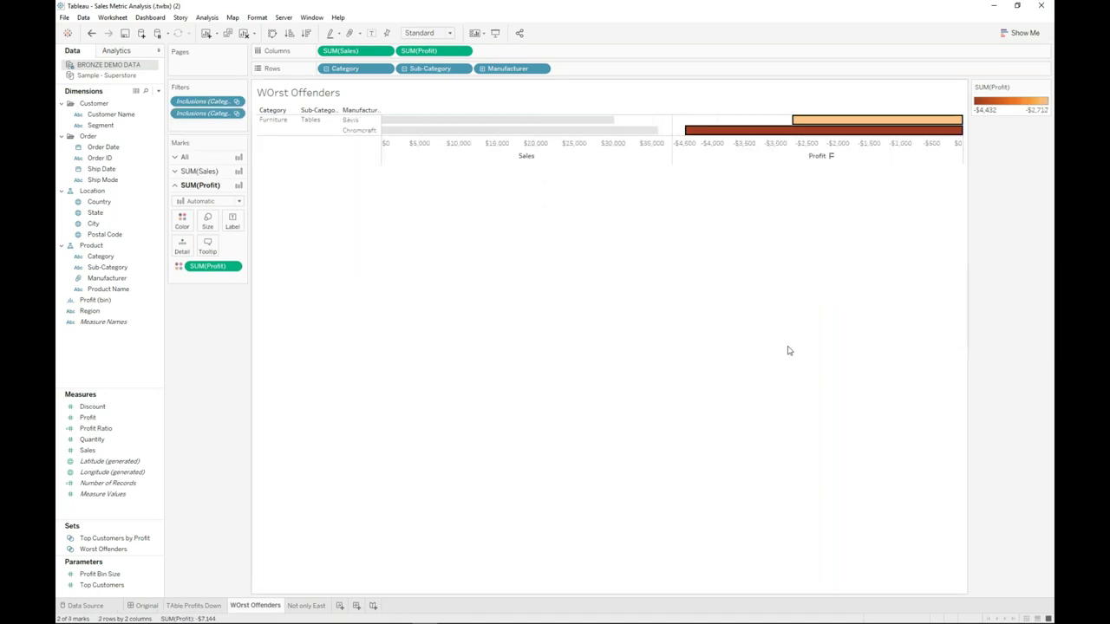
pyautogui.click(1020, 33)
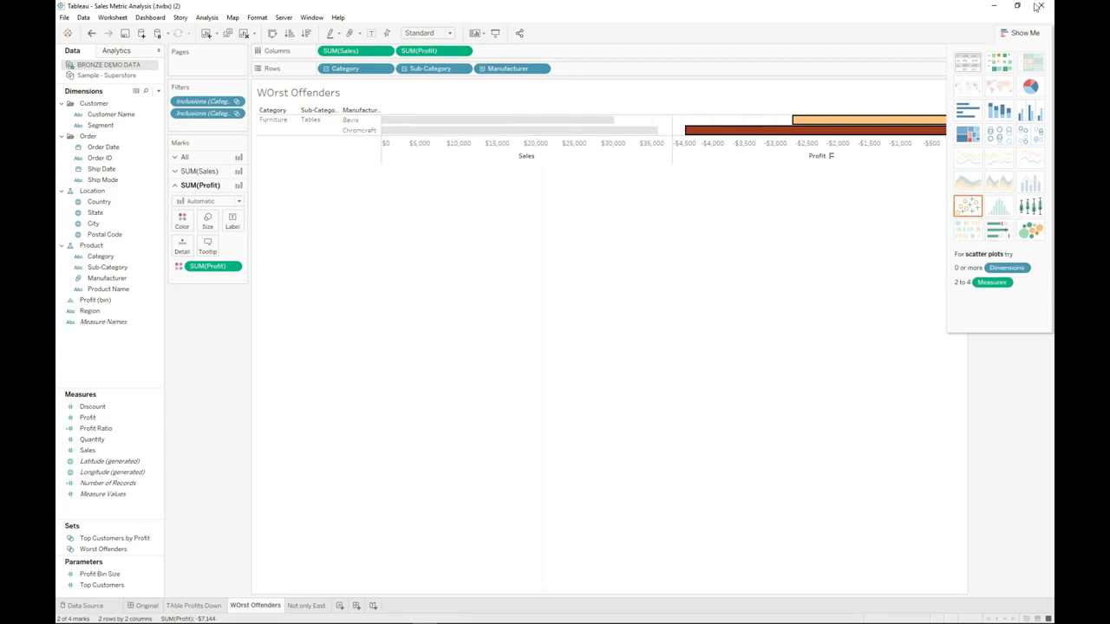
pyautogui.click(1024, 33)
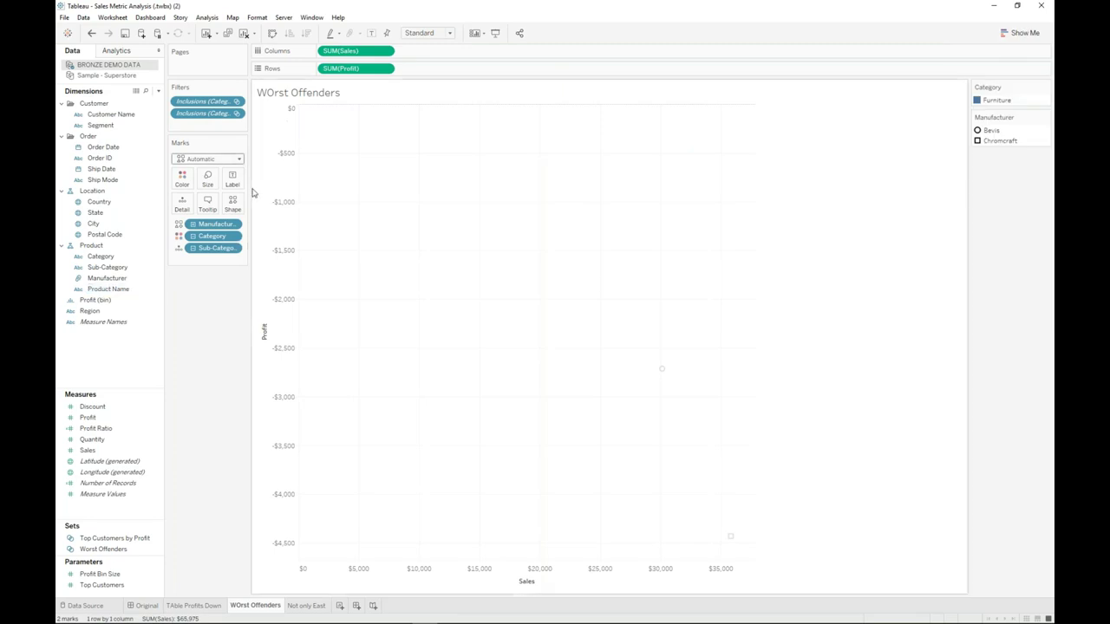
# - Enlarge the scatter marks and switch the shape palette to Filled
pyautogui.click(217, 187)
pyautogui.moveTo(248, 206); pyautogui.dragTo(260, 206)
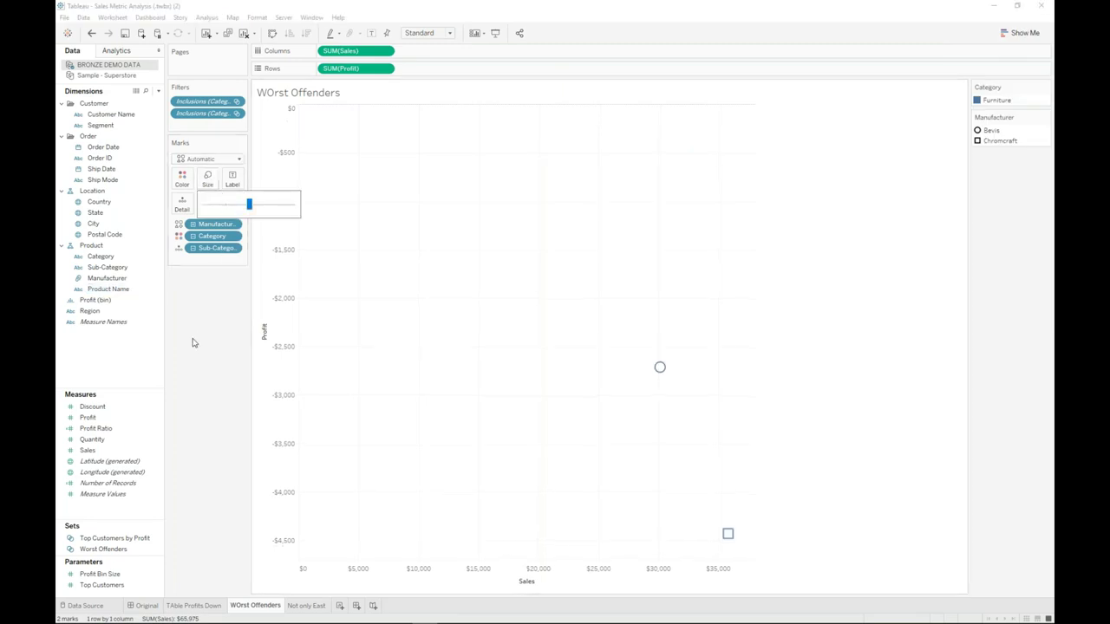
pyautogui.click(232, 208)
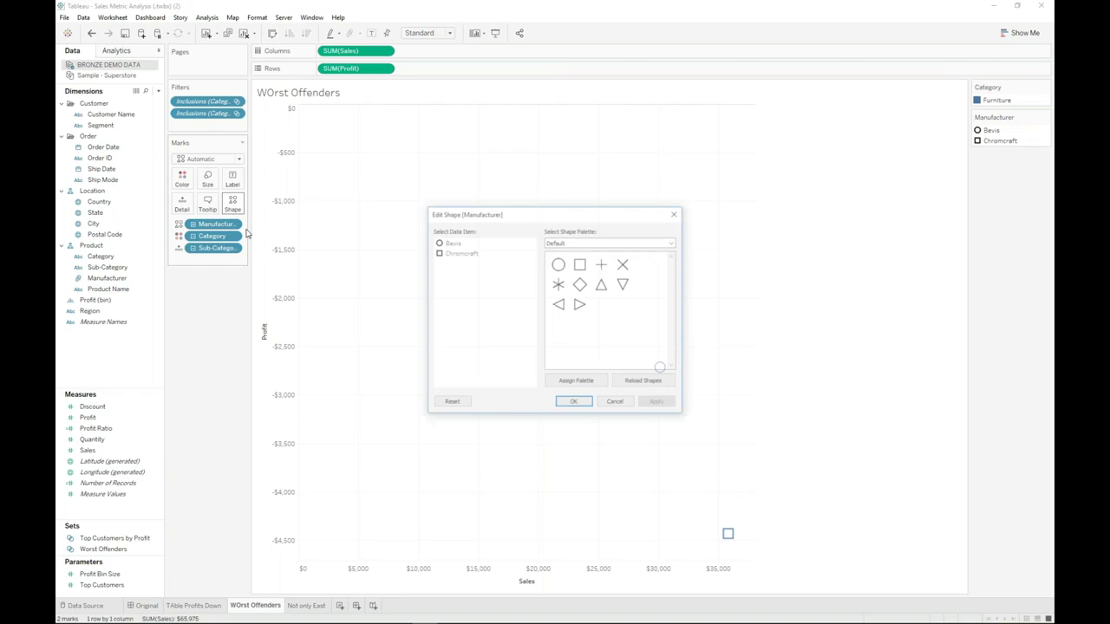
pyautogui.click(570, 245)
pyautogui.click(563, 264)
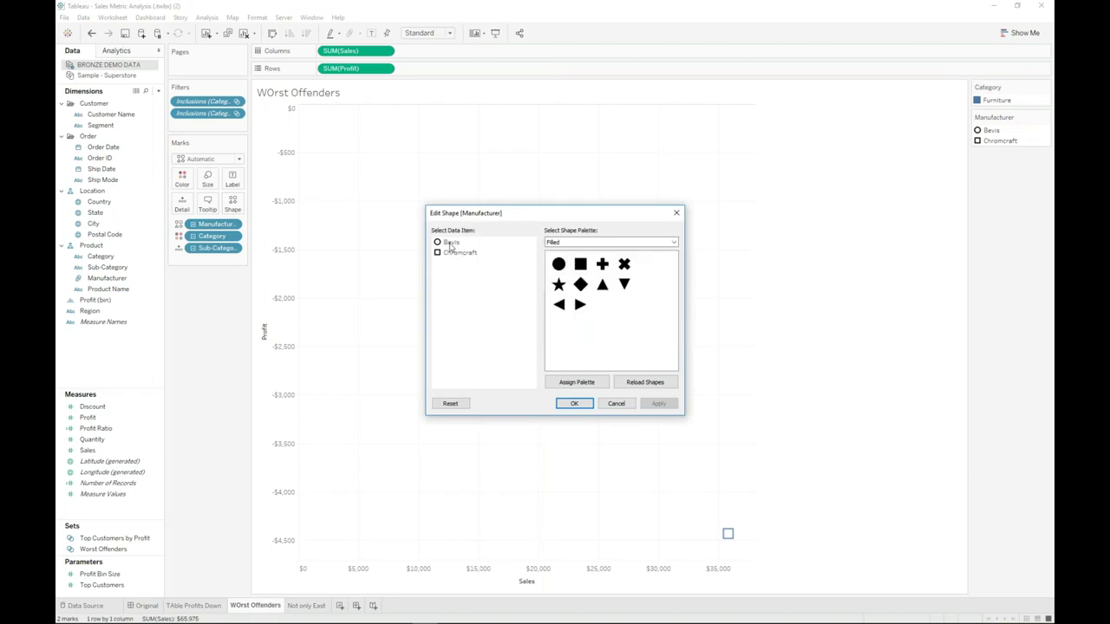
# - Give Bevis a filled circle and Chromcraft a filled square, then split marks by Customer Name
pyautogui.click(451, 242)
pyautogui.click(559, 265)
pyautogui.click(459, 252)
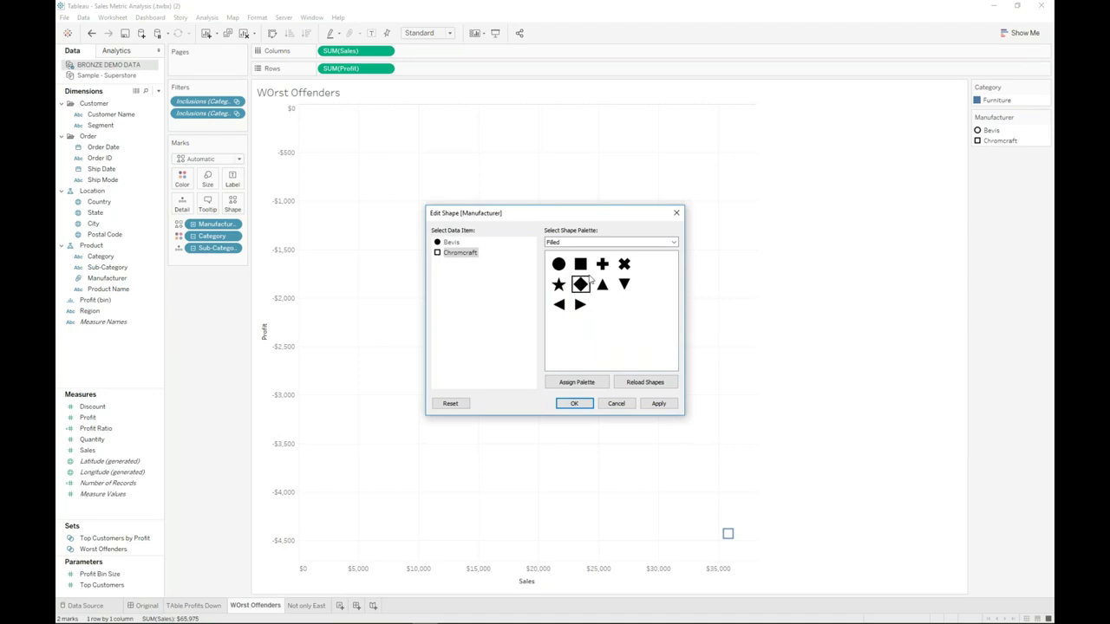
pyautogui.click(580, 263)
pyautogui.click(583, 406)
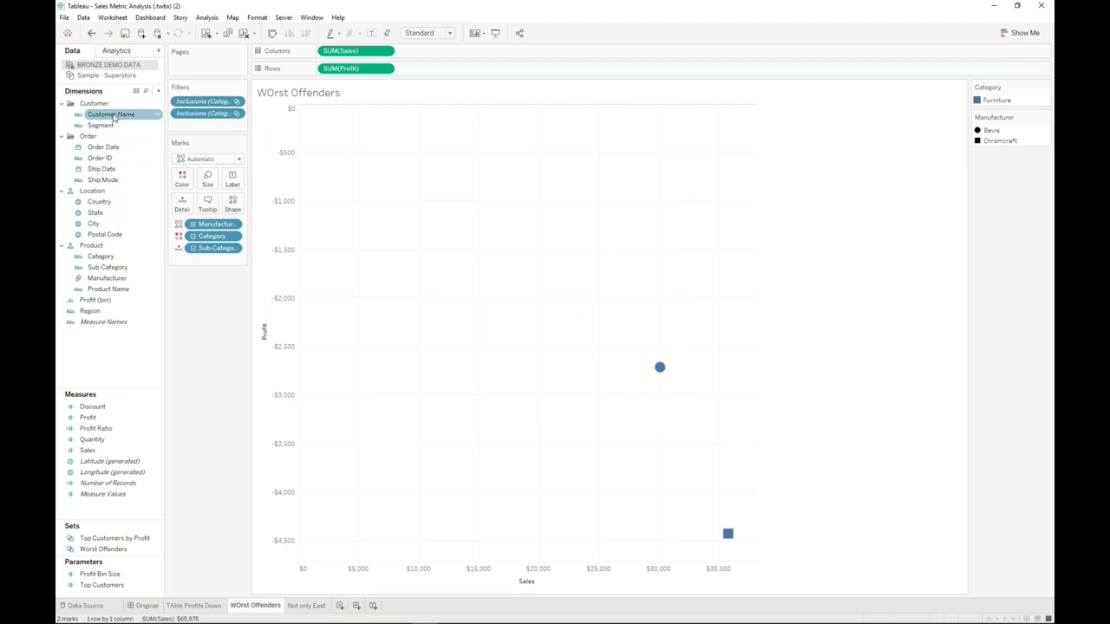
pyautogui.moveTo(98, 114); pyautogui.dragTo(182, 204)
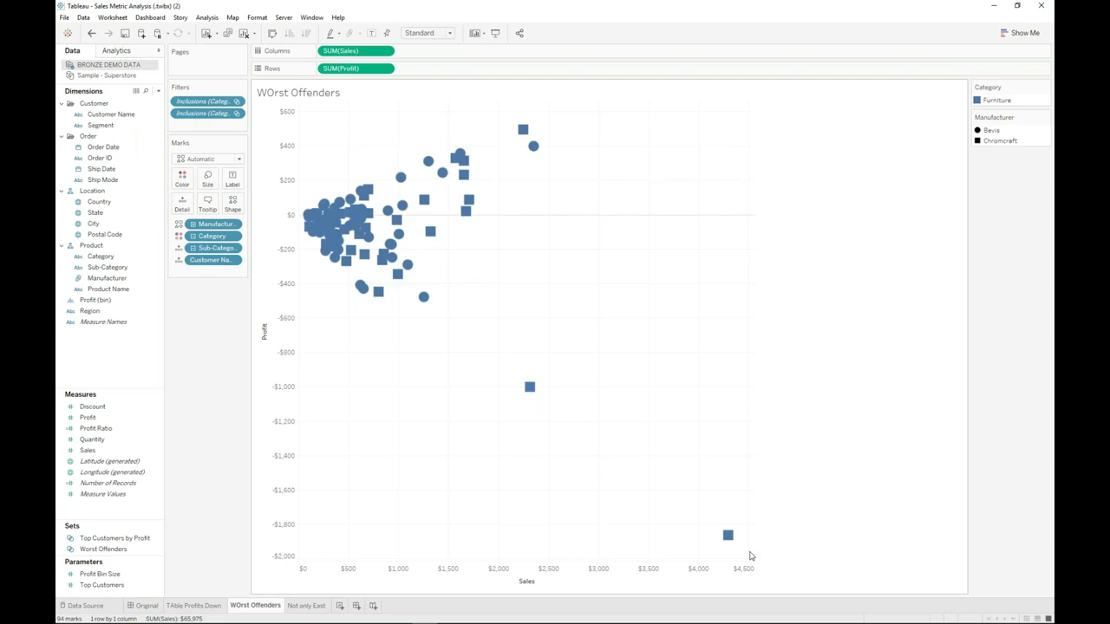
# - Inspect the per-customer scatter marks and bring up the Analytics pane
pyautogui.moveTo(529, 392)
pyautogui.moveTo(728, 535)
pyautogui.click(122, 52)
# - Add a linear trend line and exclude the two big-loss outliers, then undo both changes
pyautogui.moveTo(95, 183); pyautogui.dragTo(360, 126)
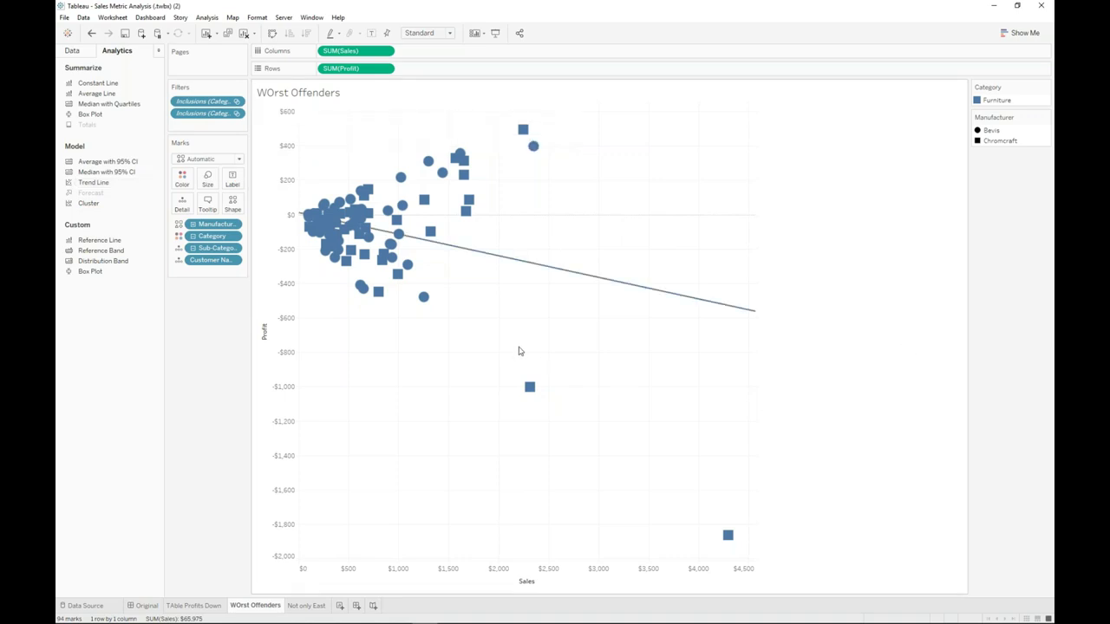
pyautogui.moveTo(518, 347); pyautogui.dragTo(742, 550)
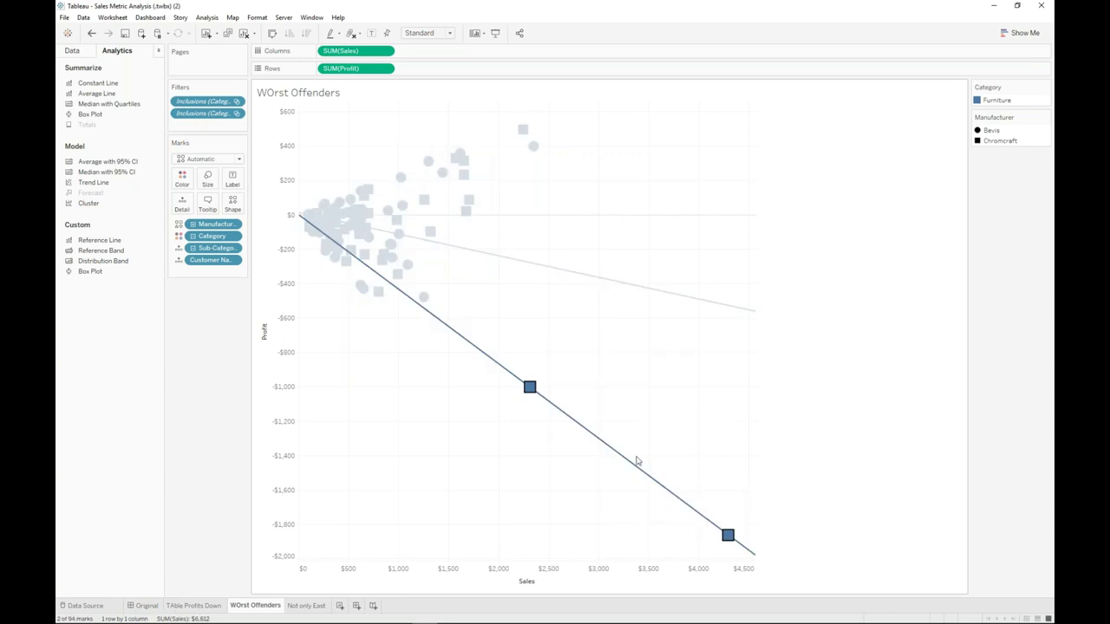
pyautogui.rightClick(631, 459)
pyautogui.click(657, 428)
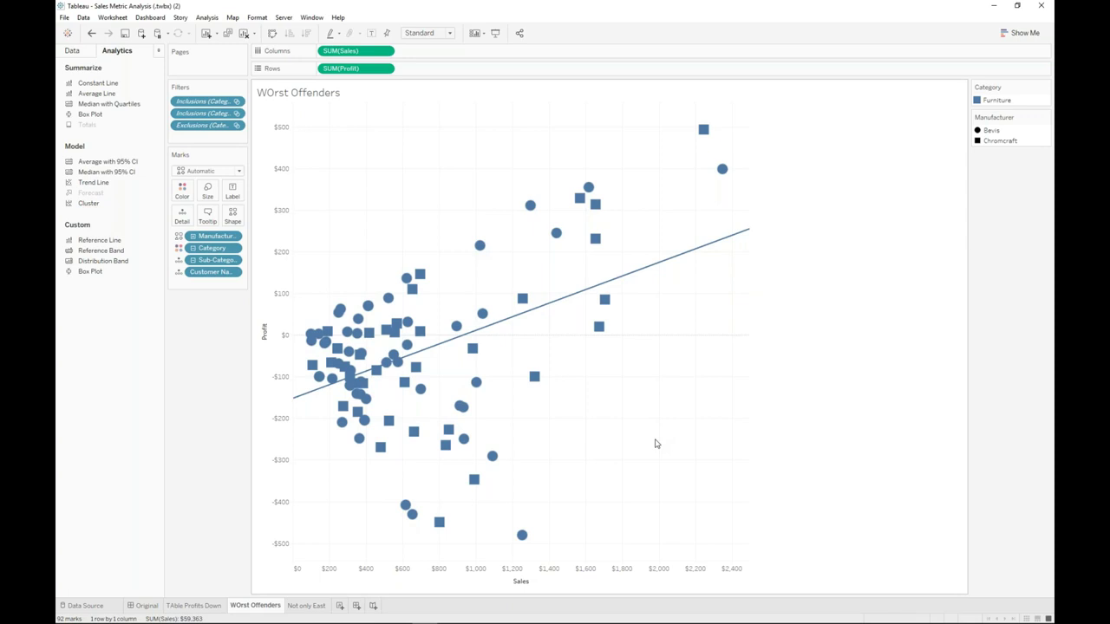
pyautogui.click(91, 34)
pyautogui.click(92, 34)
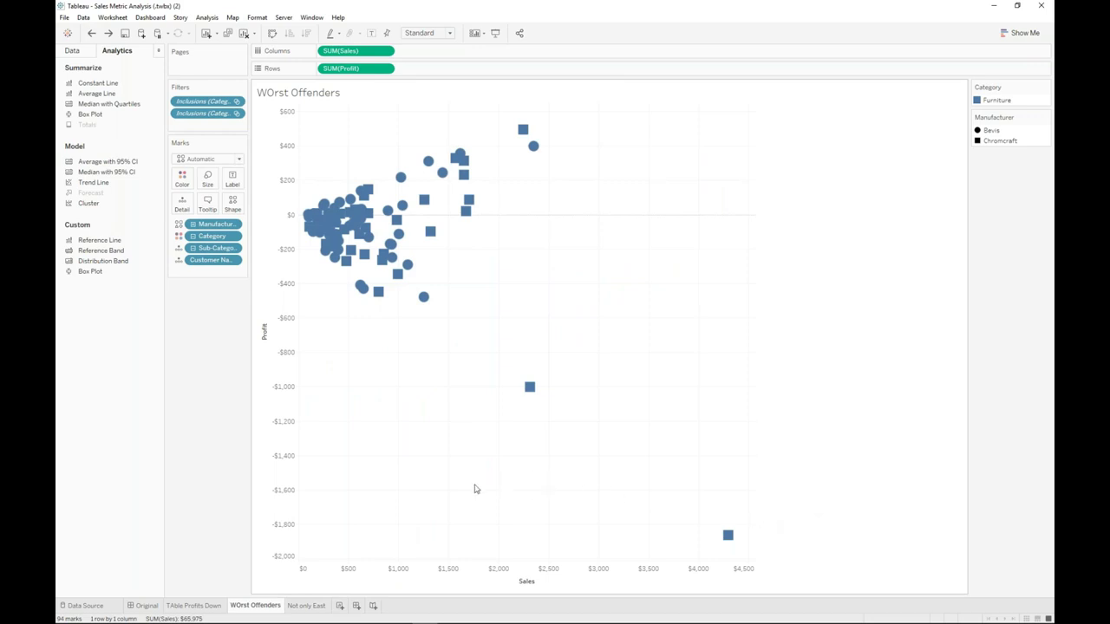
# - Colour the scatter marks by Ship Mode from the Data pane
pyautogui.click(79, 52)
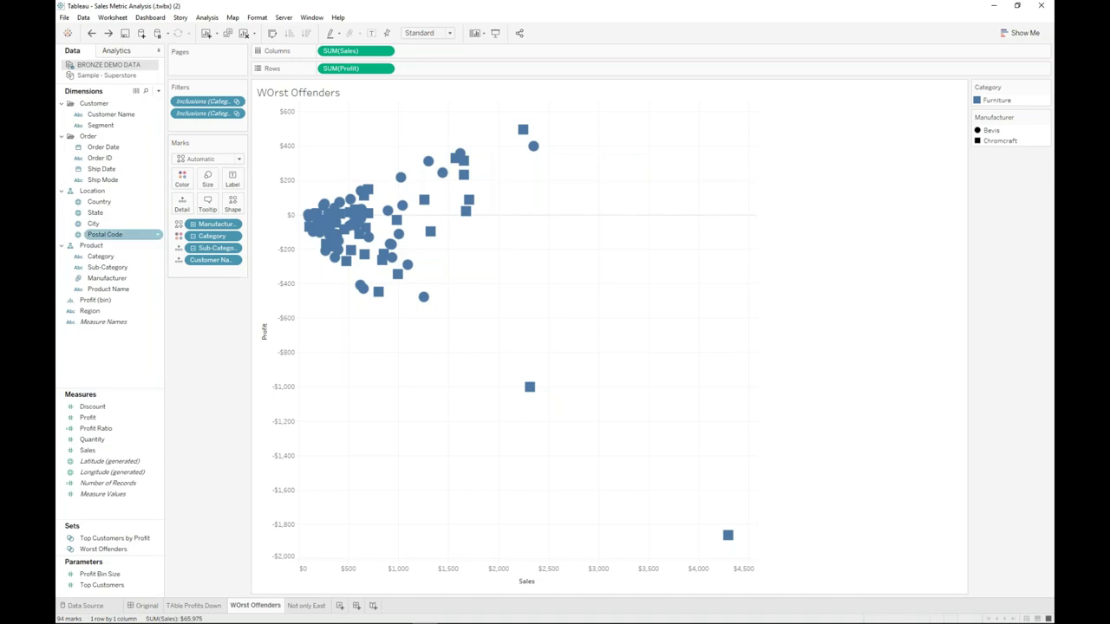
pyautogui.click(119, 181)
pyautogui.moveTo(120, 184); pyautogui.dragTo(184, 186)
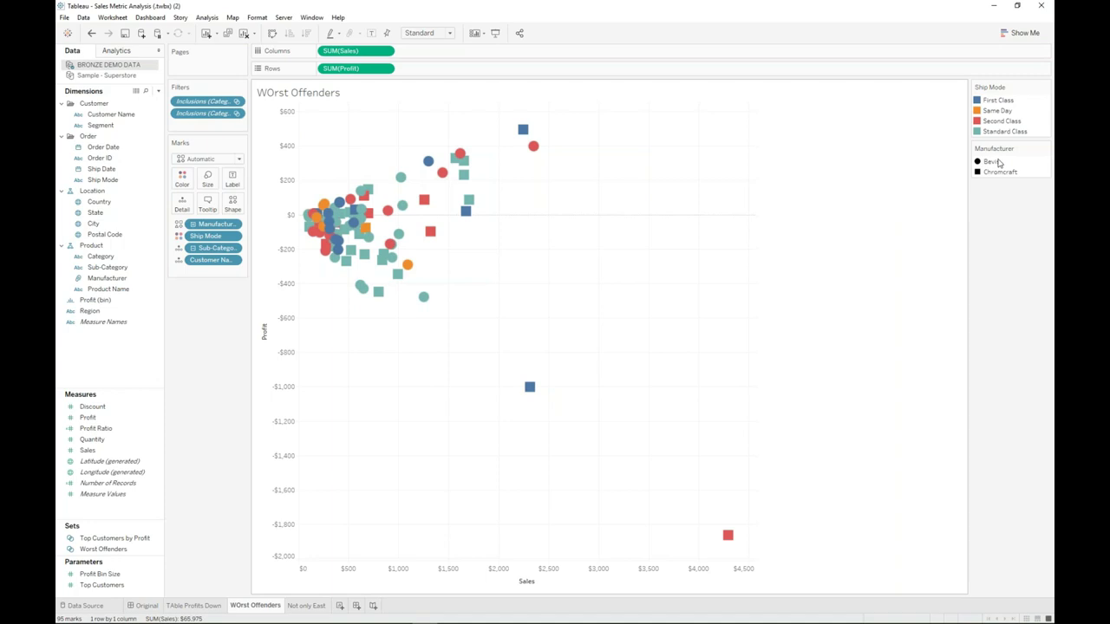
# - Highlight First Class, Same Day, Second Class and Standard Class in turn, then recolour by Segment
pyautogui.click(1001, 105)
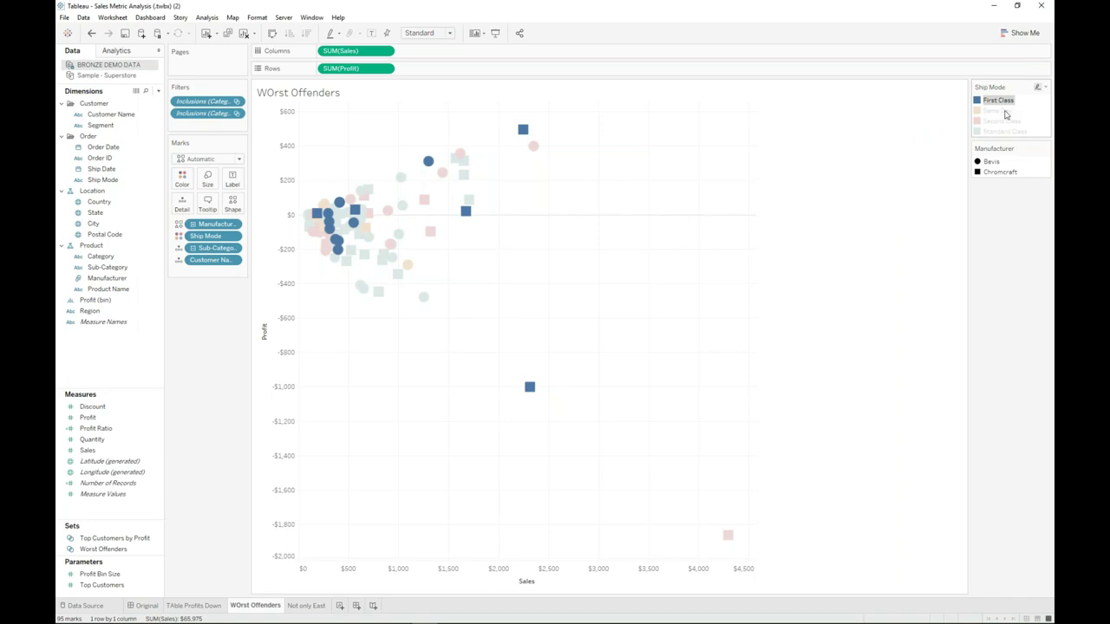
pyautogui.click(1005, 111)
pyautogui.click(1009, 121)
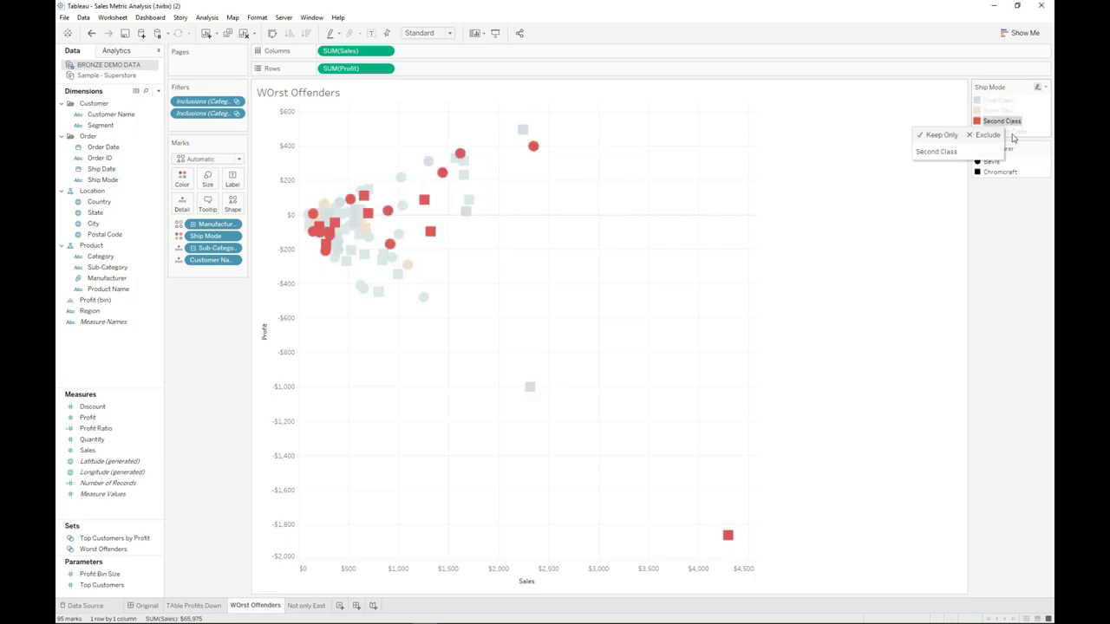
pyautogui.click(1010, 131)
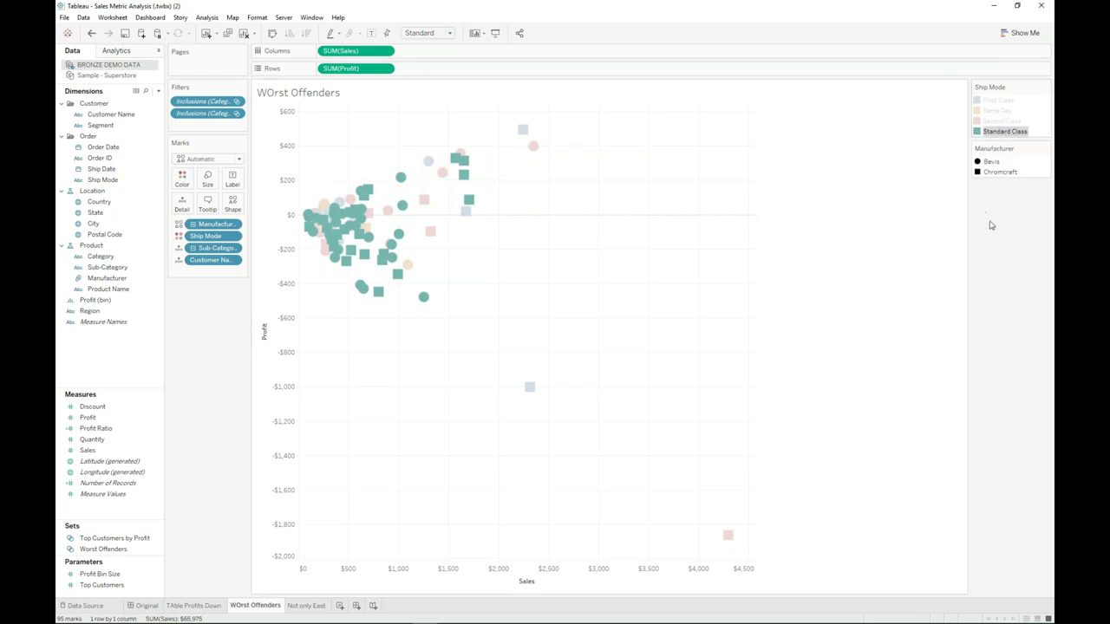
pyautogui.click(898, 184)
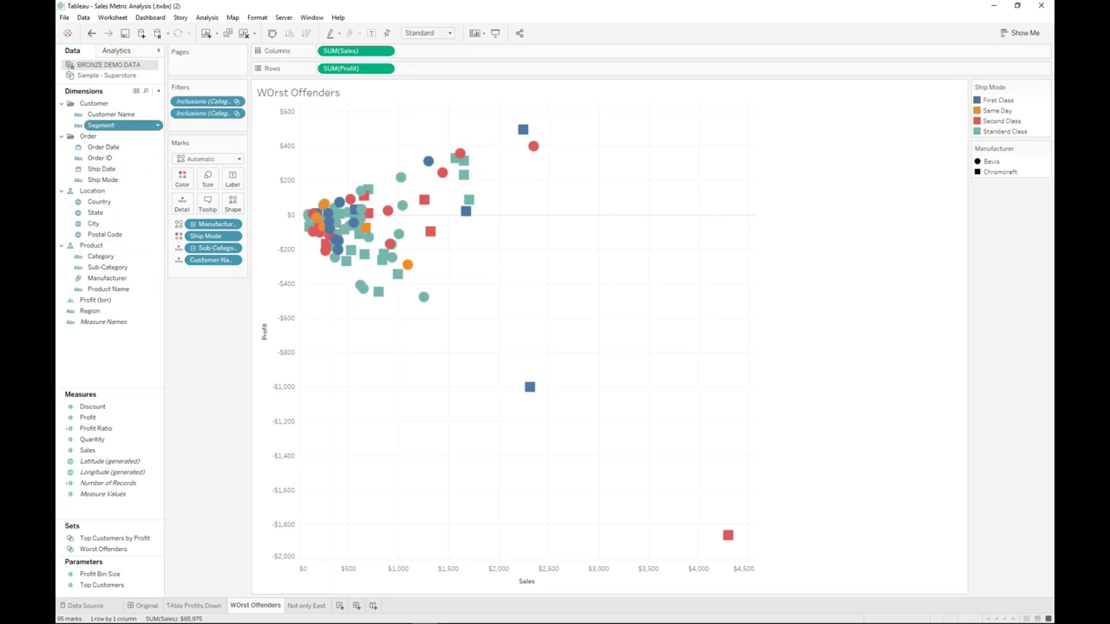
pyautogui.moveTo(102, 128); pyautogui.dragTo(196, 183)
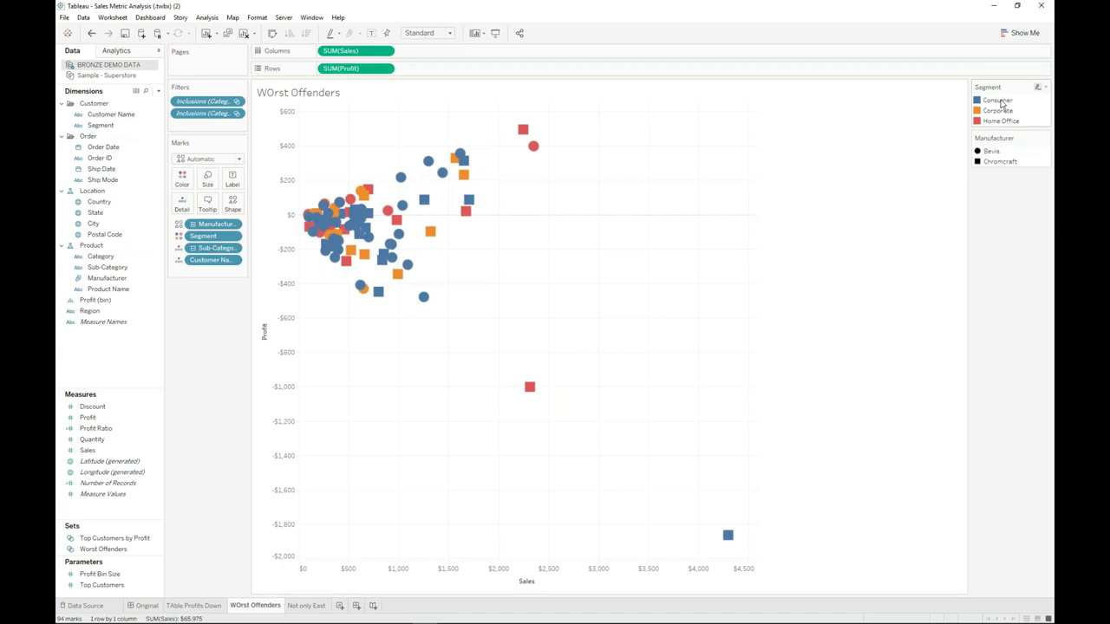
# - Highlight Consumer, Corporate and Home Office in turn, clear it, then select Discount in Measures
pyautogui.click(999, 102)
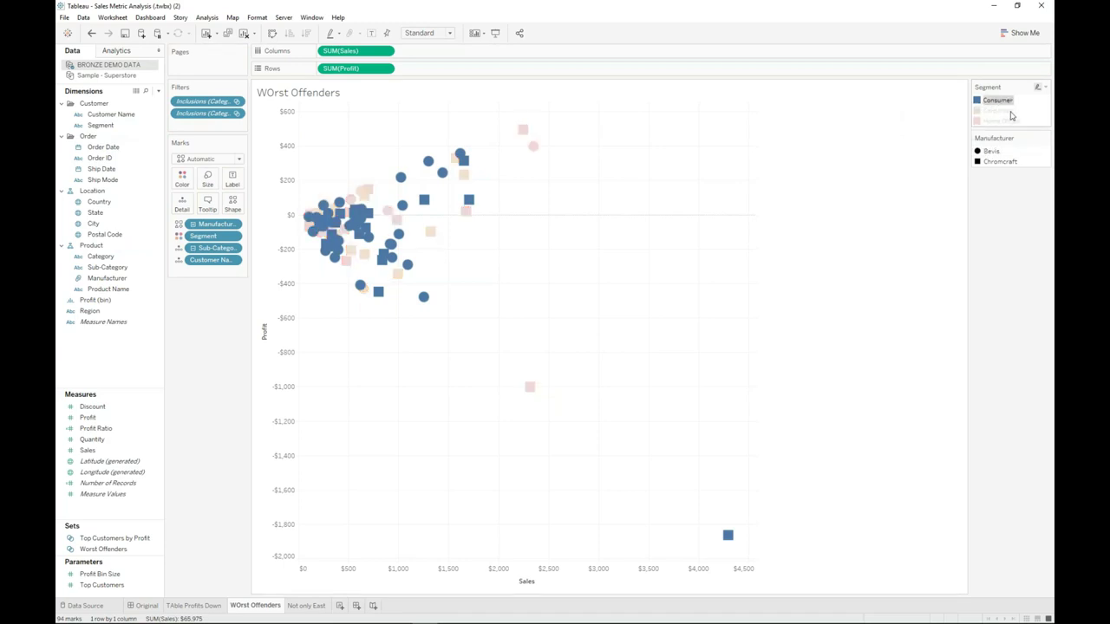
pyautogui.click(1012, 111)
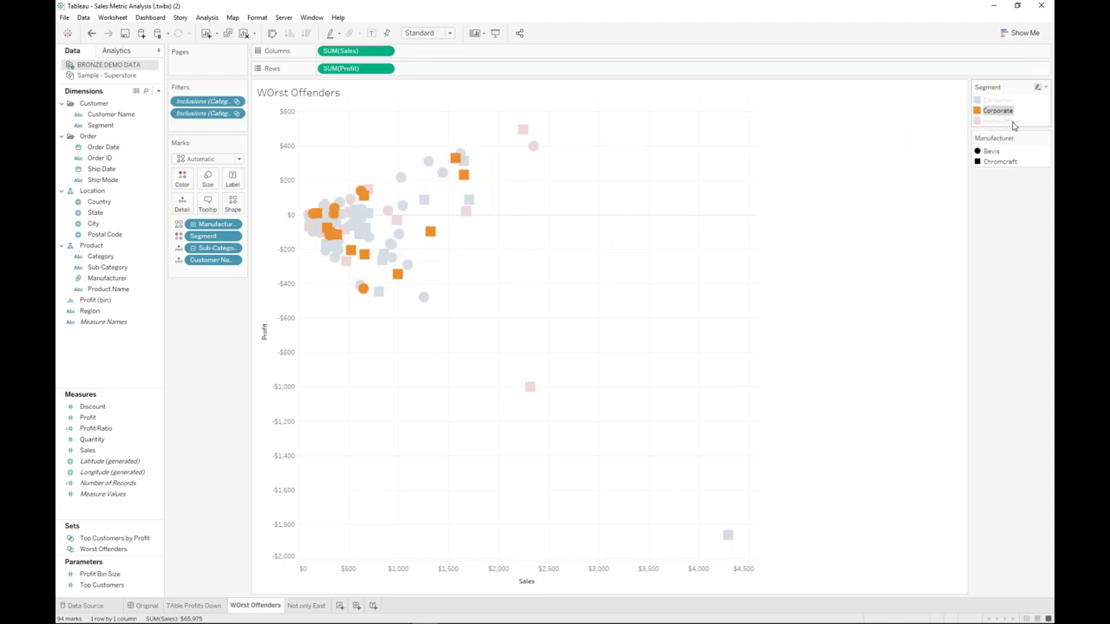
pyautogui.click(1011, 121)
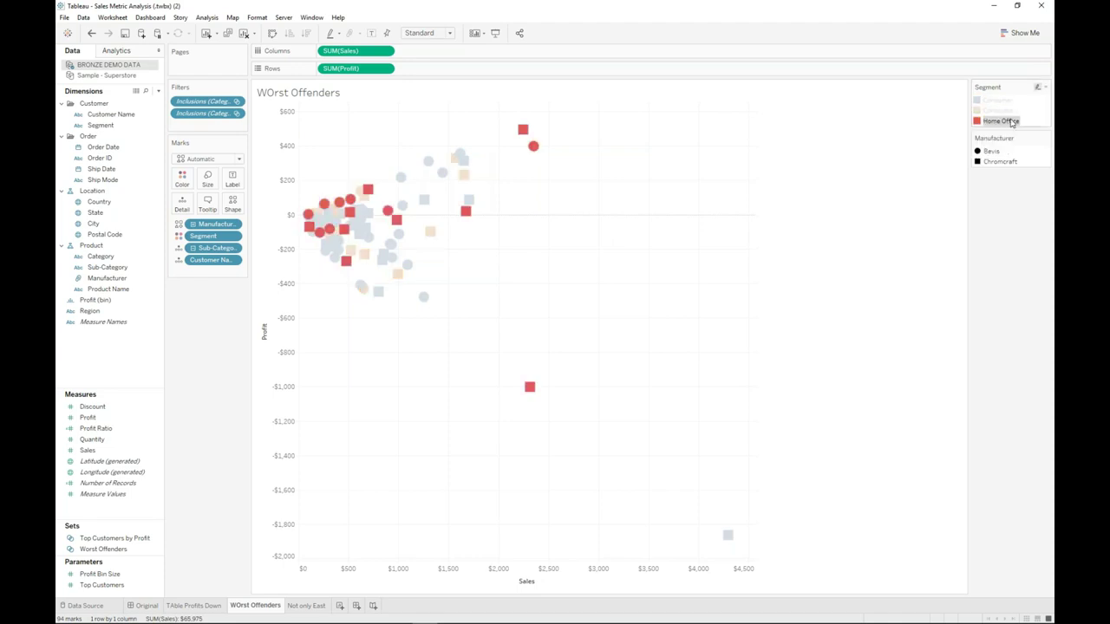
pyautogui.click(1009, 123)
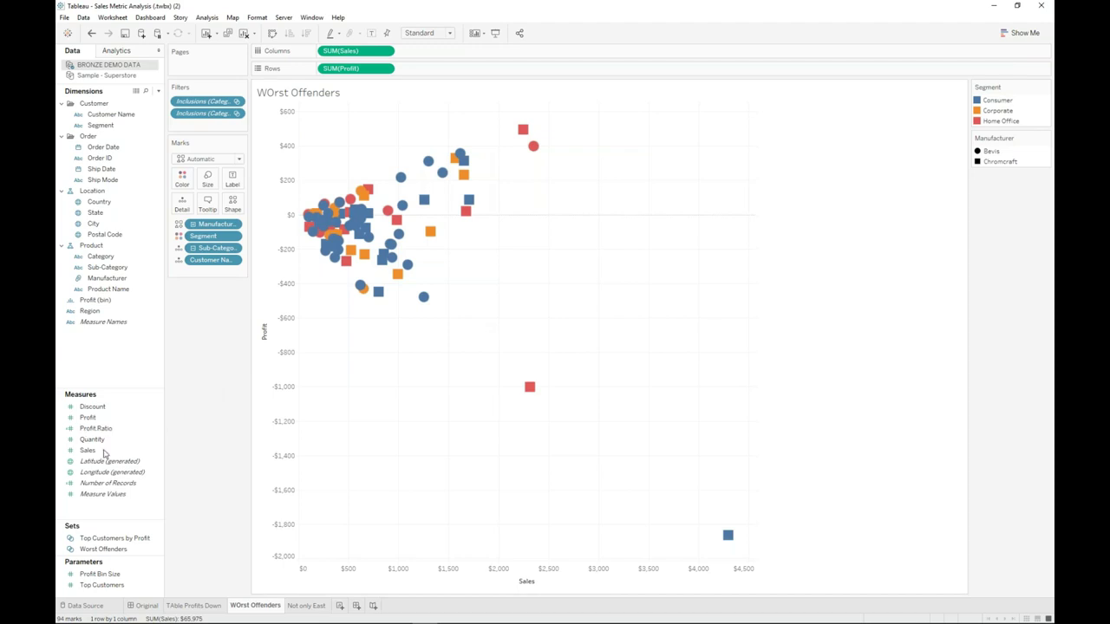
pyautogui.click(88, 417)
pyautogui.press('Up')
# - Colour the marks by AVG(Discount) and read the tooltips of several customer marks
pyautogui.moveTo(93, 406); pyautogui.dragTo(182, 177)
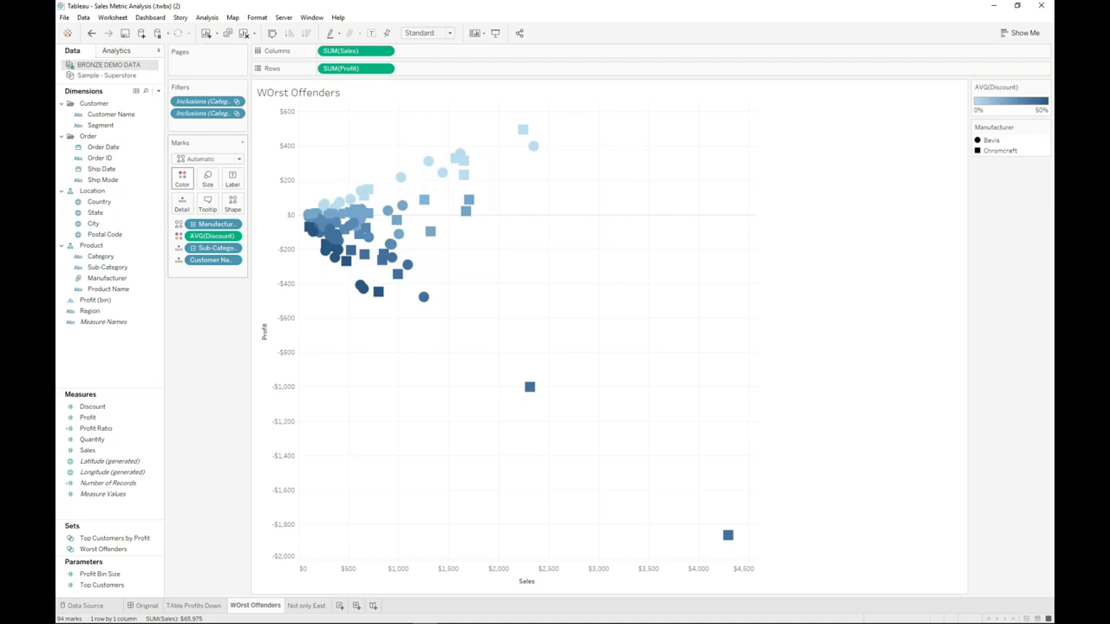
pyautogui.moveTo(533, 146)
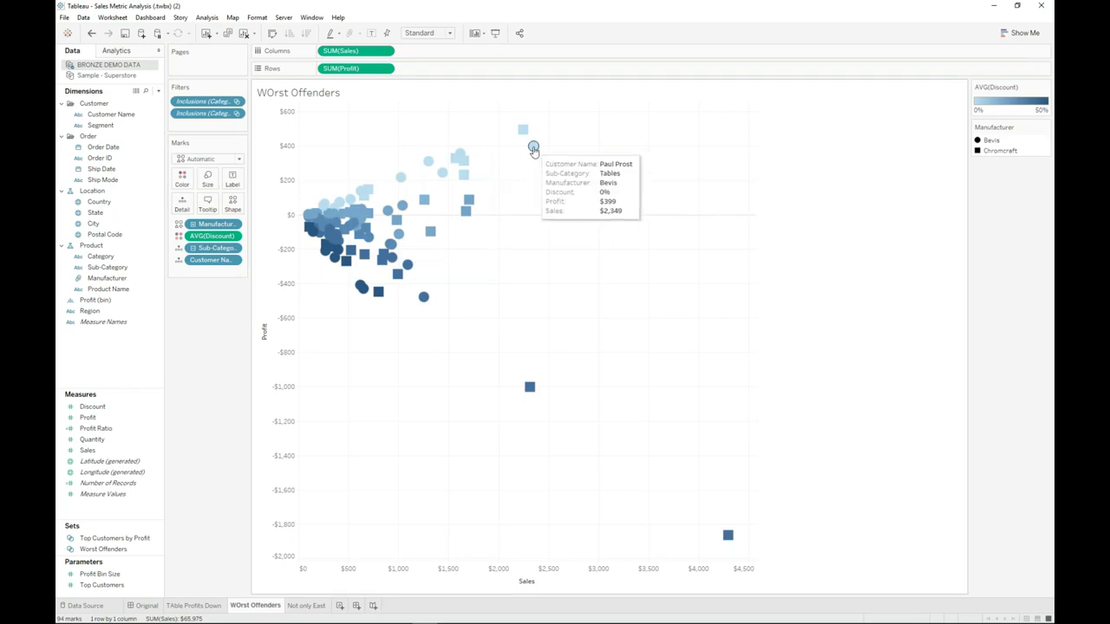
pyautogui.moveTo(459, 161)
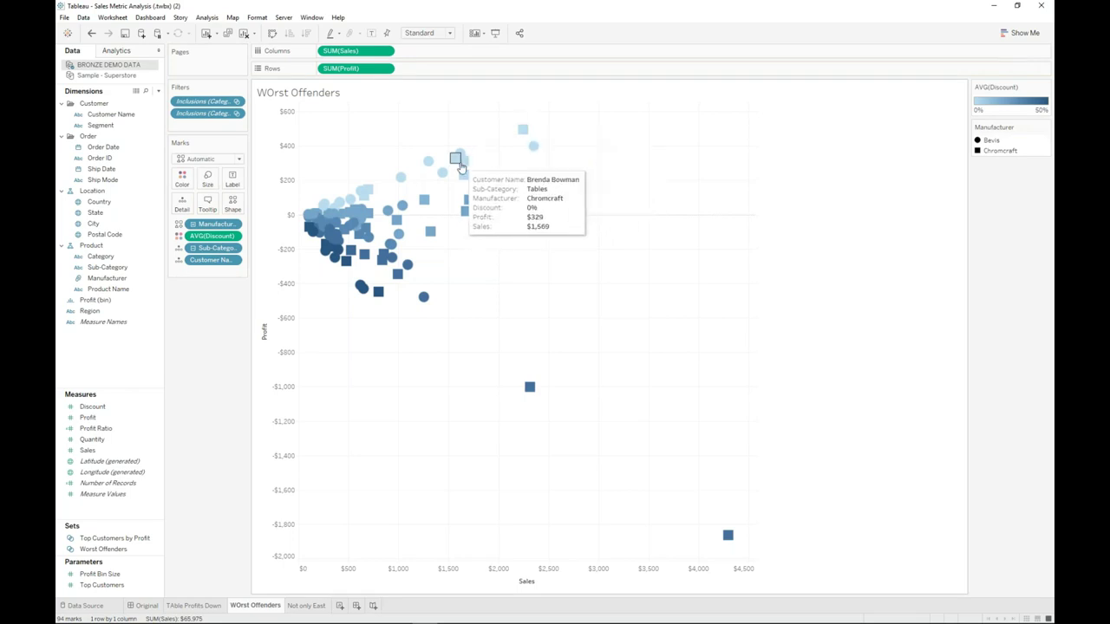
pyautogui.moveTo(400, 179)
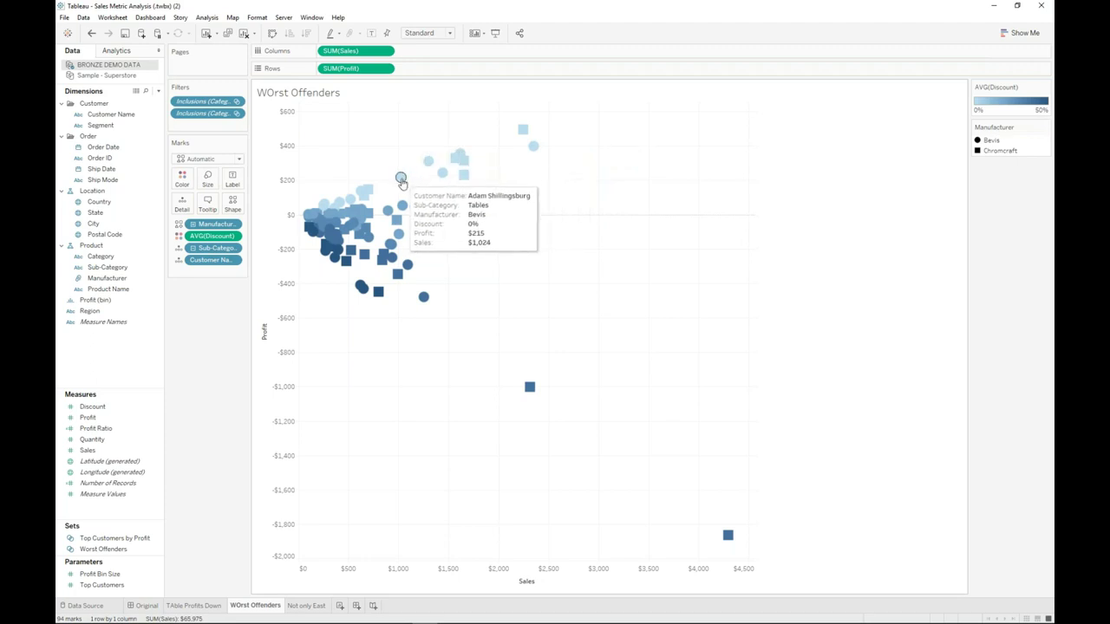
pyautogui.moveTo(379, 210)
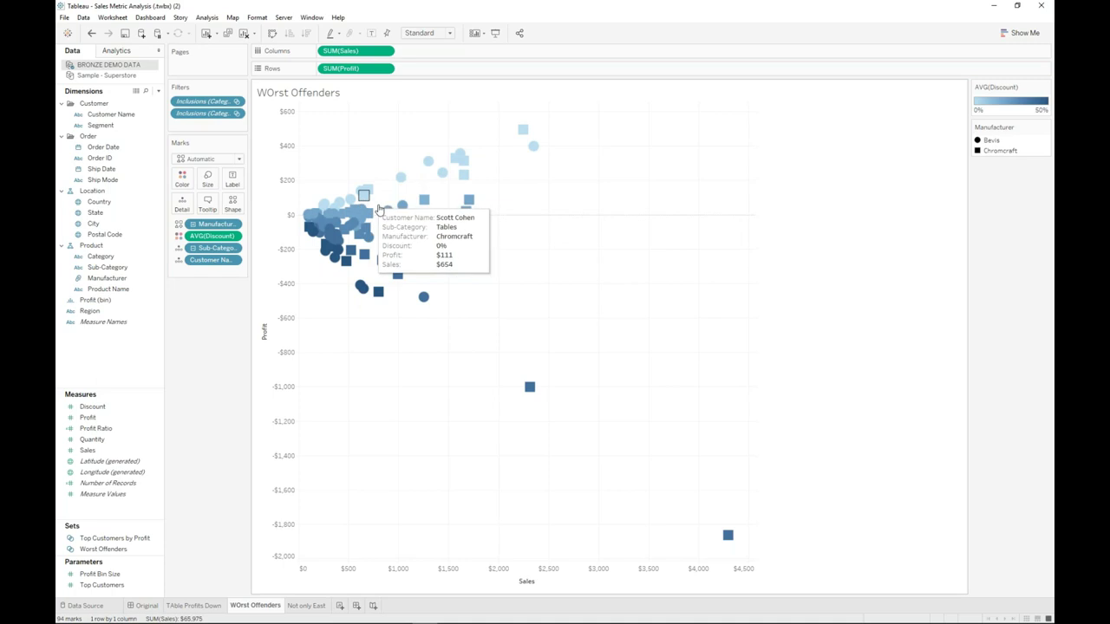
pyautogui.moveTo(344, 270)
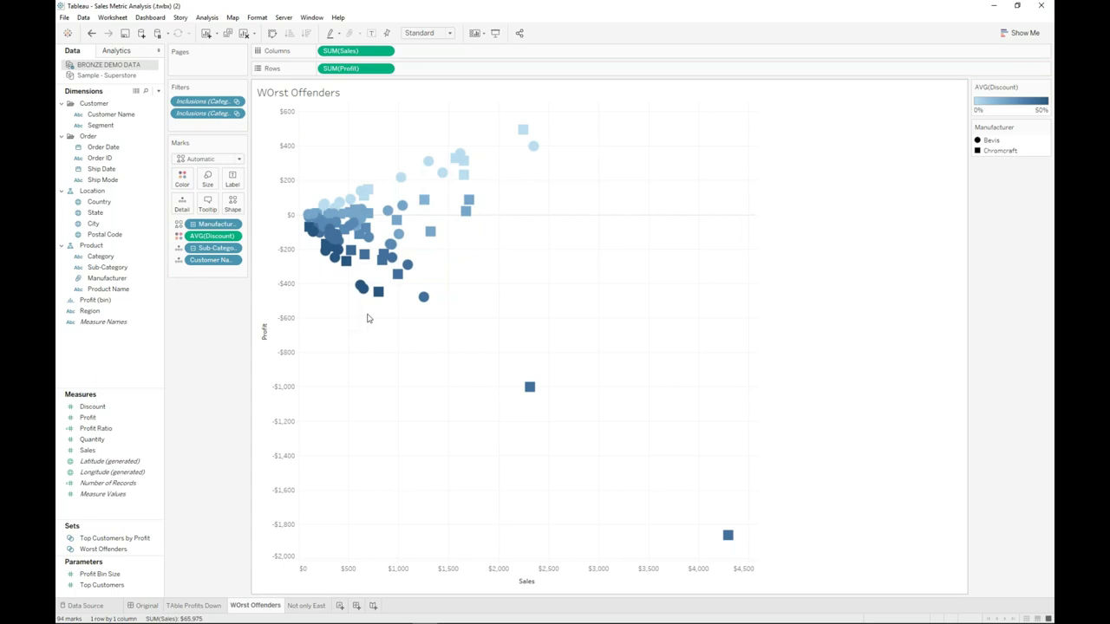
pyautogui.moveTo(362, 287)
# - Rename the WOrst Offenders tab to 'Discounting is an issue.', fixing a typo along the way
pyautogui.doubleClick(257, 610)
pyautogui.write('Discount')
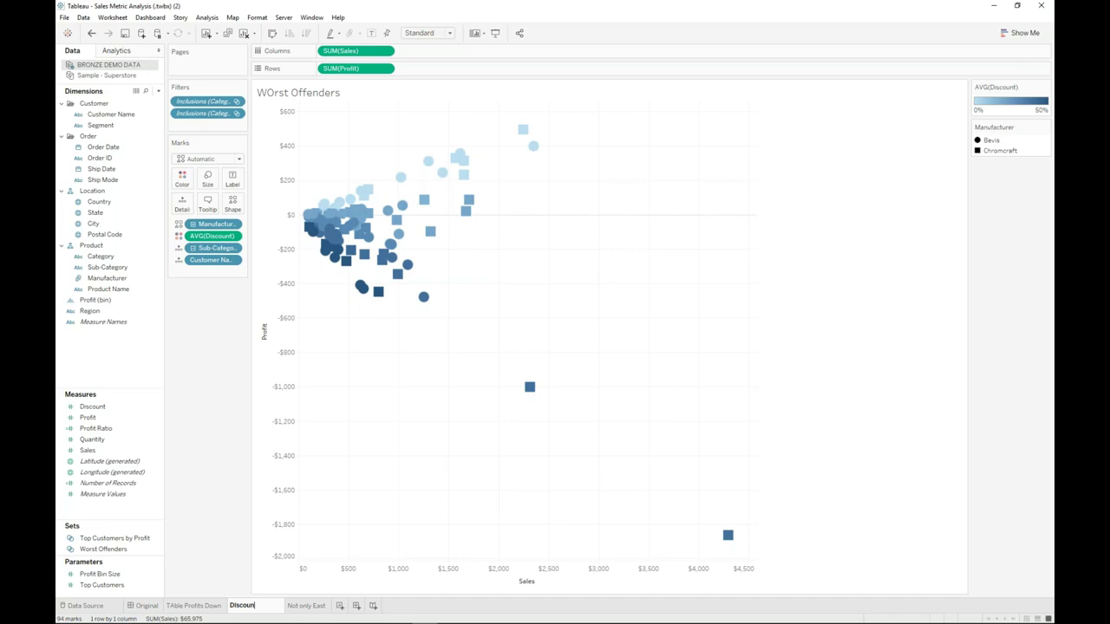
pyautogui.press('BackSpace')
pyautogui.press('BackSpace')
pyautogui.press('BackSpace')
pyautogui.press('BackSpace')
pyautogui.press('BackSpace')
pyautogui.press('BackSpace')
pyautogui.write('iscounting is an issue.')
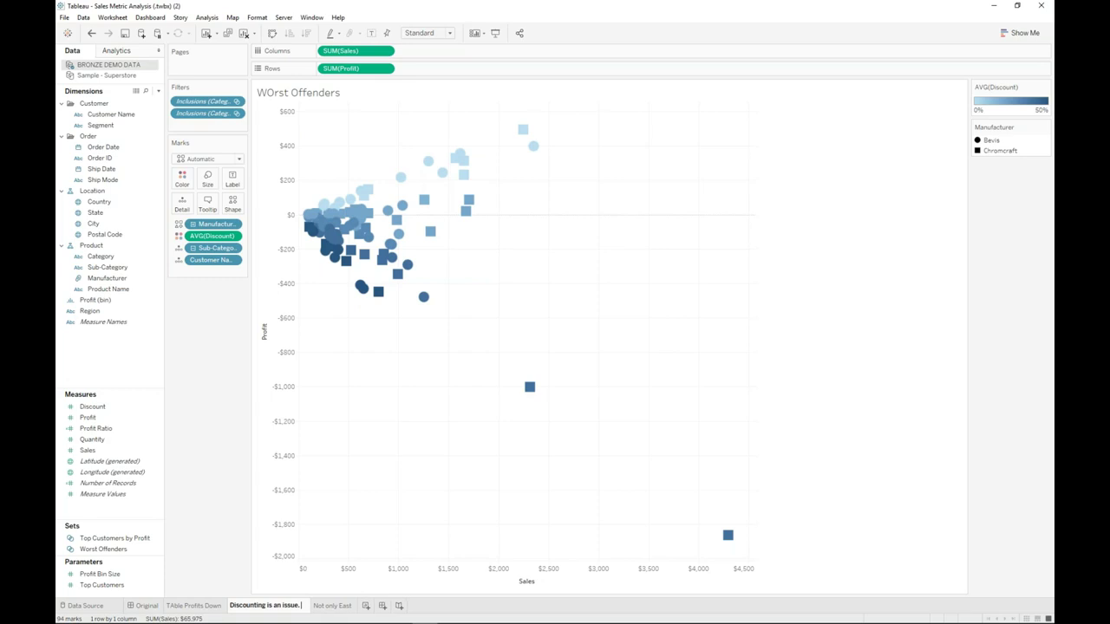
pyautogui.press('Return')
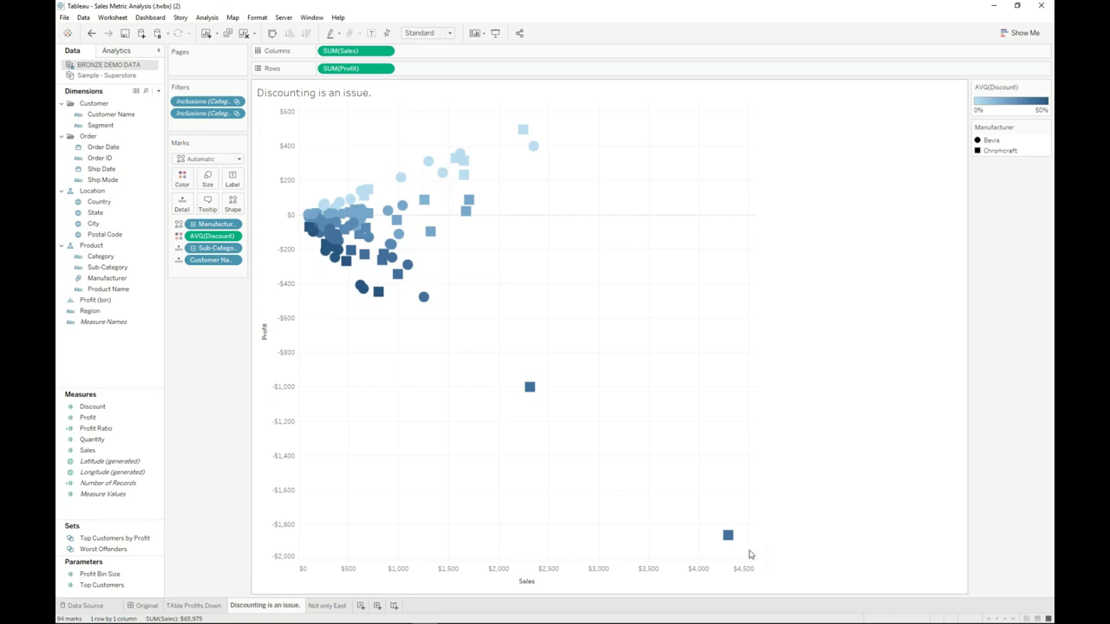
pyautogui.moveTo(750, 553); pyautogui.dragTo(308, 223)
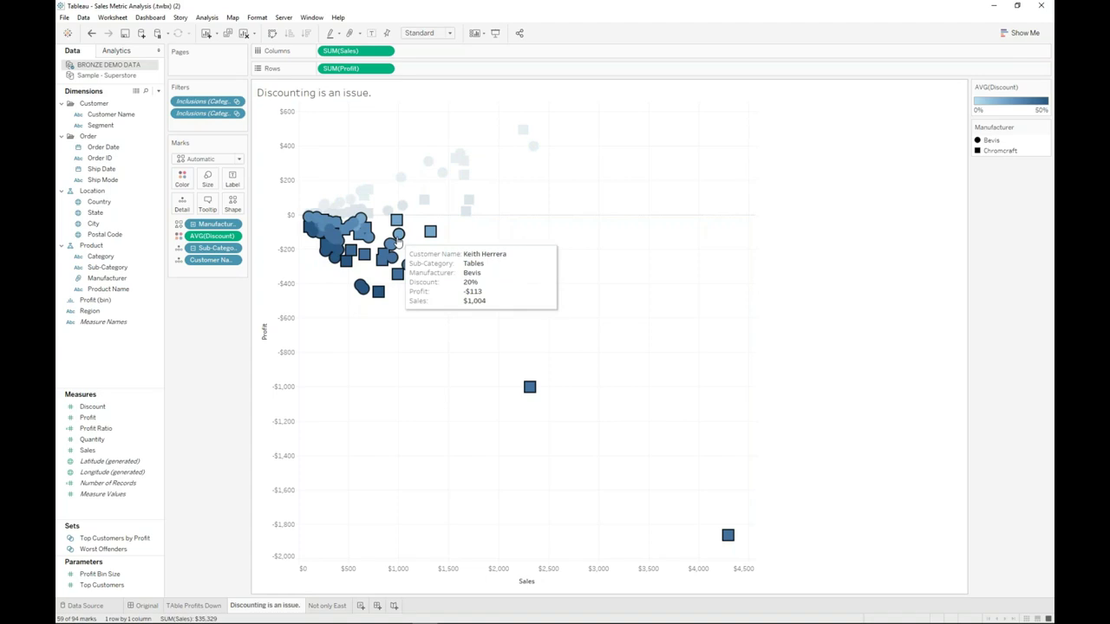
pyautogui.click(549, 227)
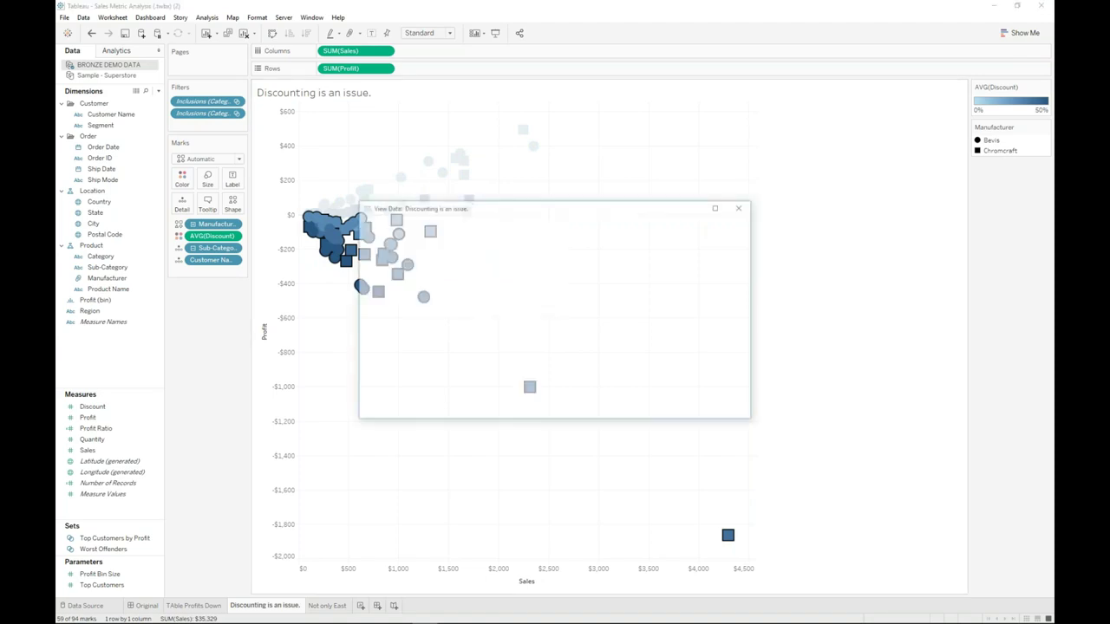
pyautogui.moveTo(750, 261); pyautogui.dragTo(742, 388)
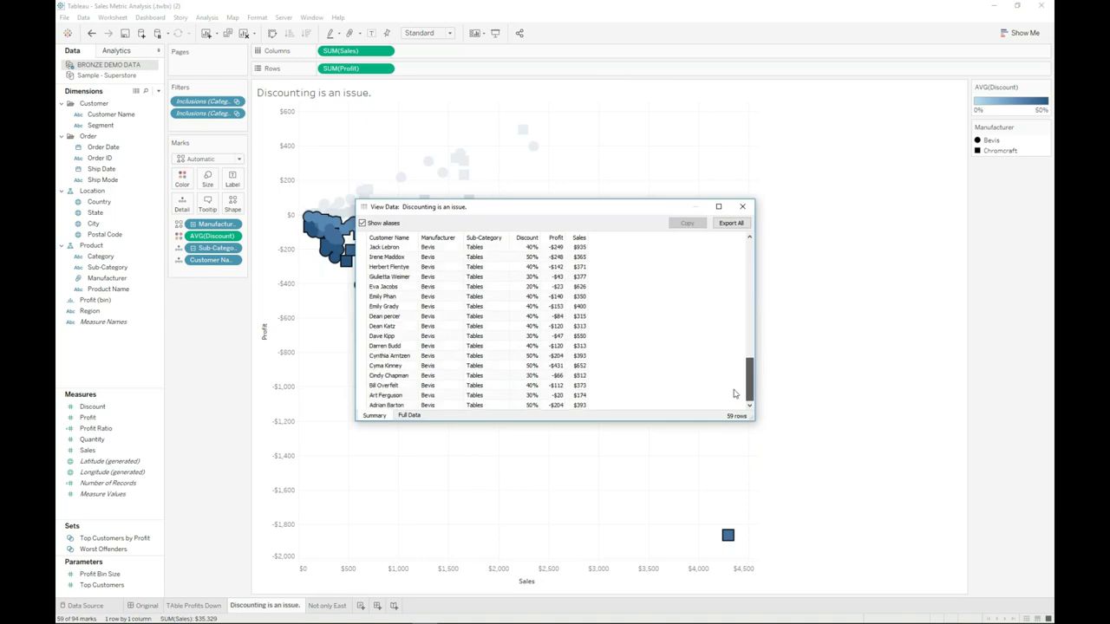
pyautogui.press('Escape')
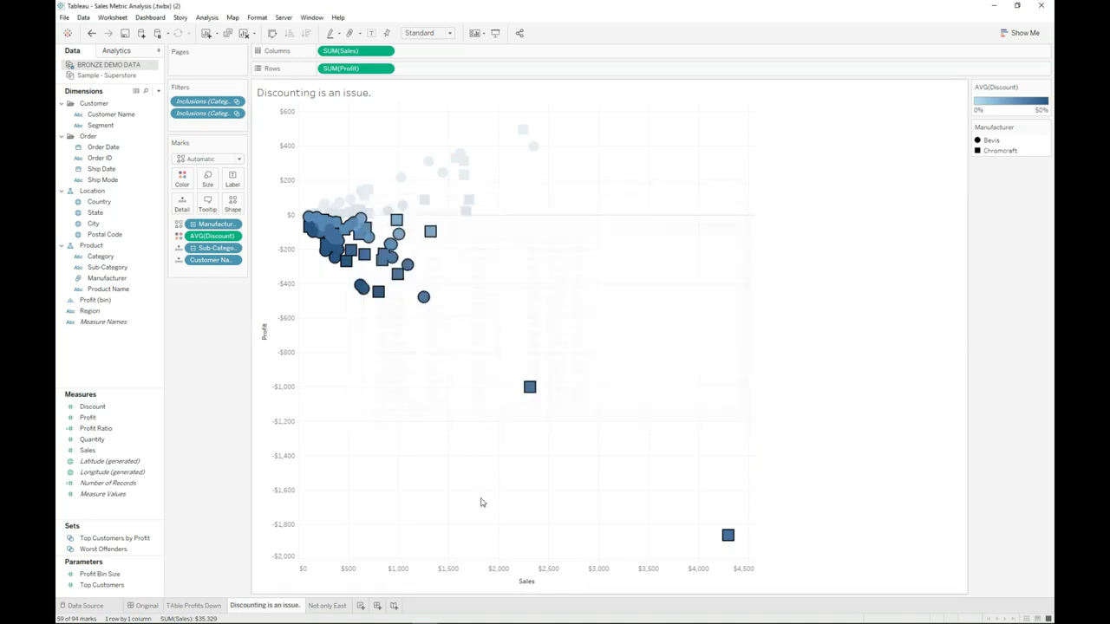
# - Duplicate the 'Discounting is an issue.' sheet as a crosstab, undoing an accidental plain duplicate
pyautogui.rightClick(280, 606)
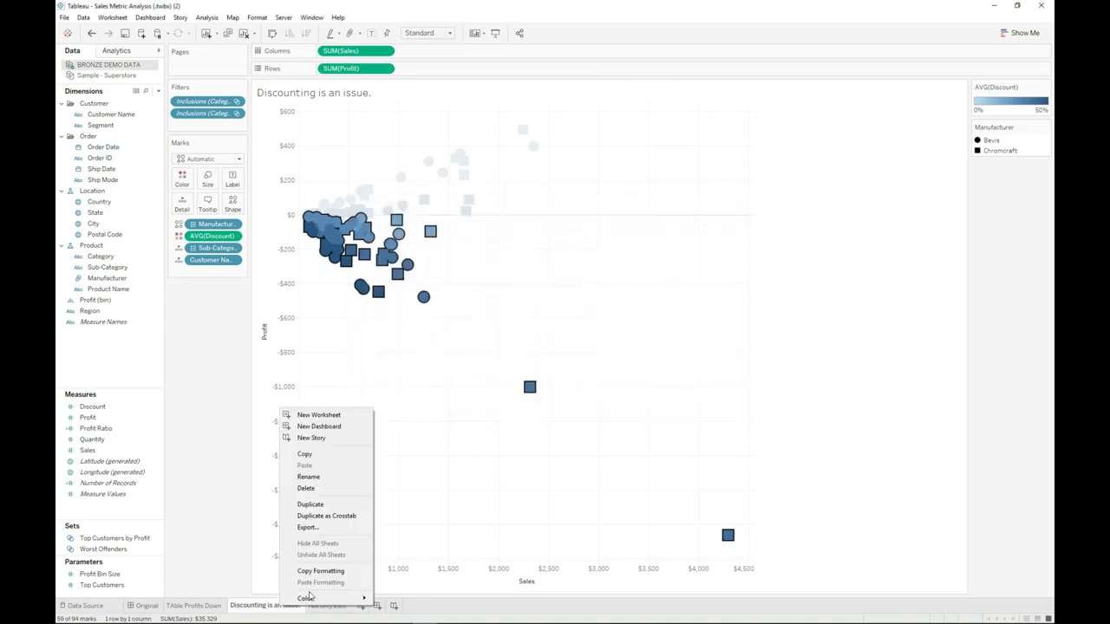
pyautogui.click(328, 507)
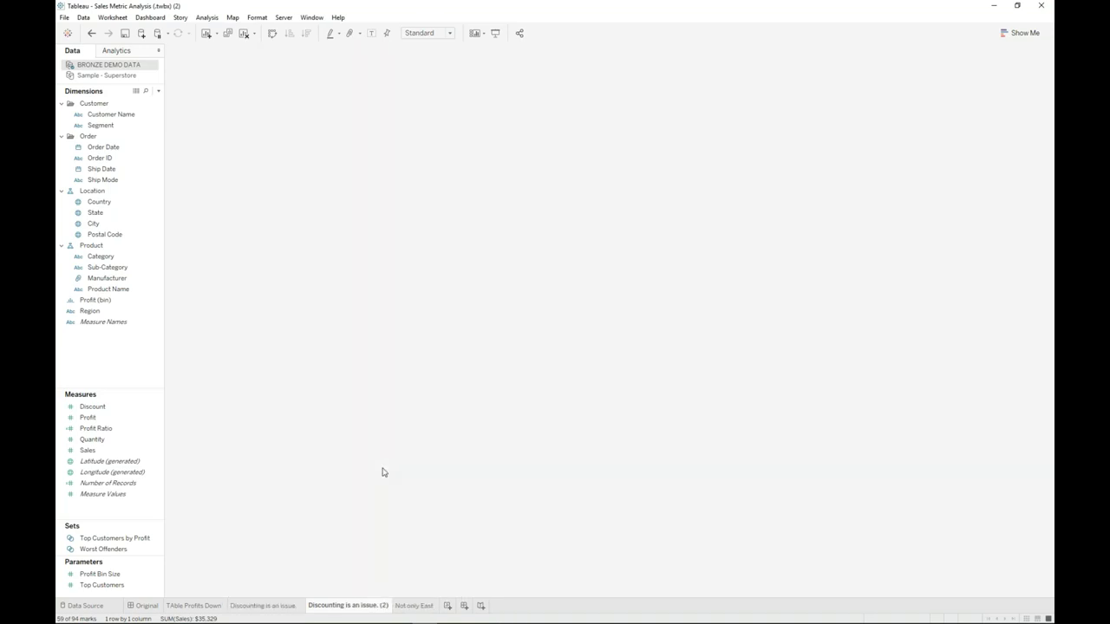
pyautogui.rightClick(348, 605)
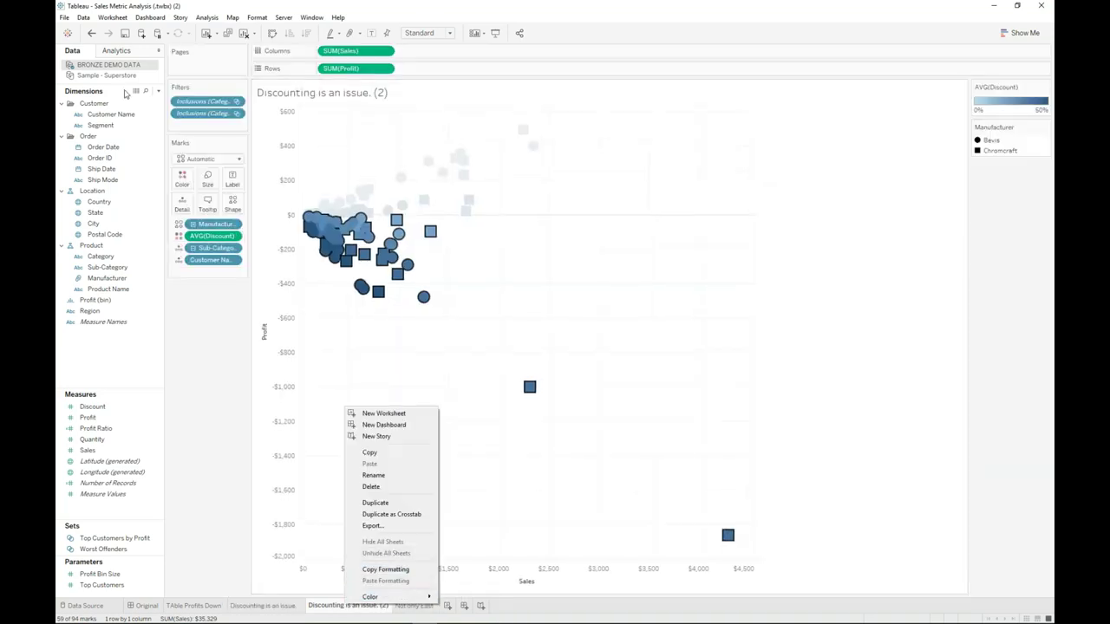
pyautogui.click(91, 33)
pyautogui.rightClick(291, 608)
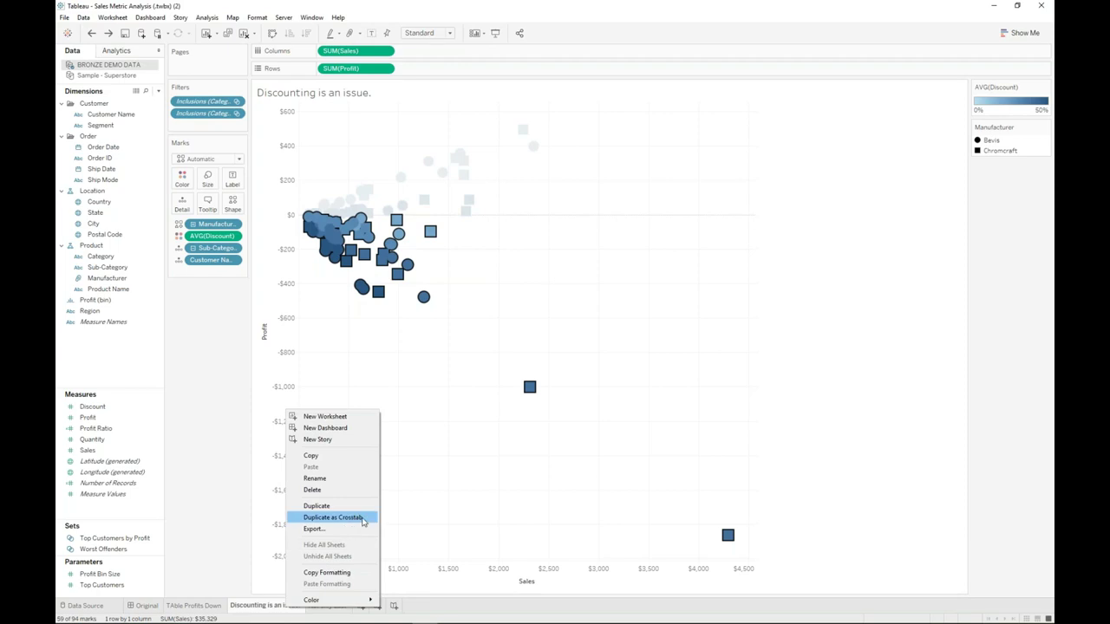
pyautogui.click(363, 517)
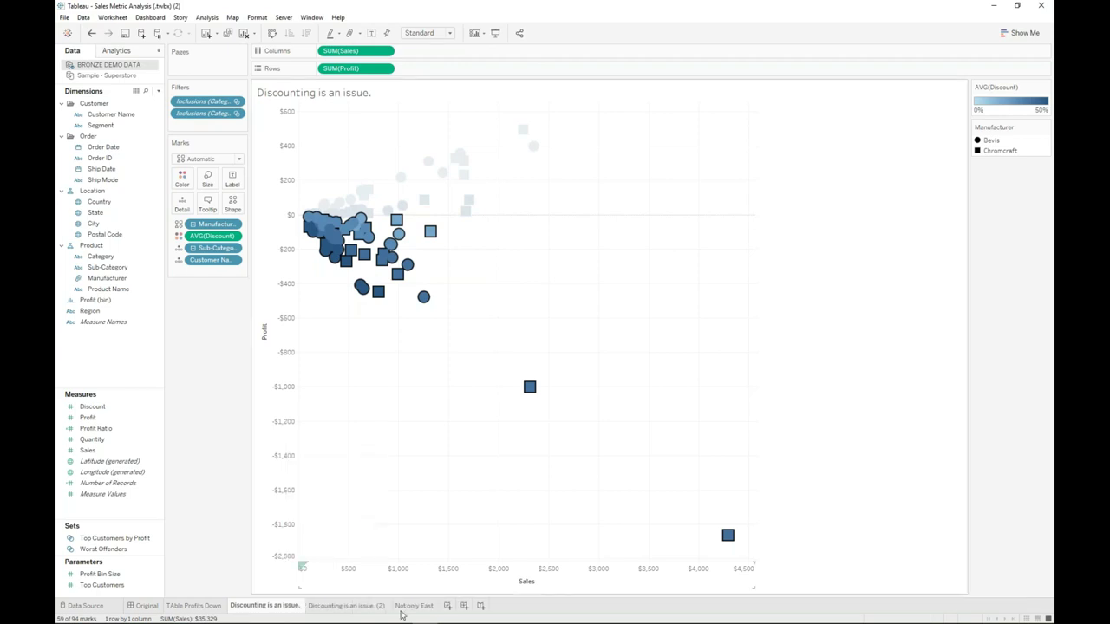
# - Rename the new crosstab sheet to 'Details'
pyautogui.doubleClick(371, 607)
pyautogui.write('Detail')
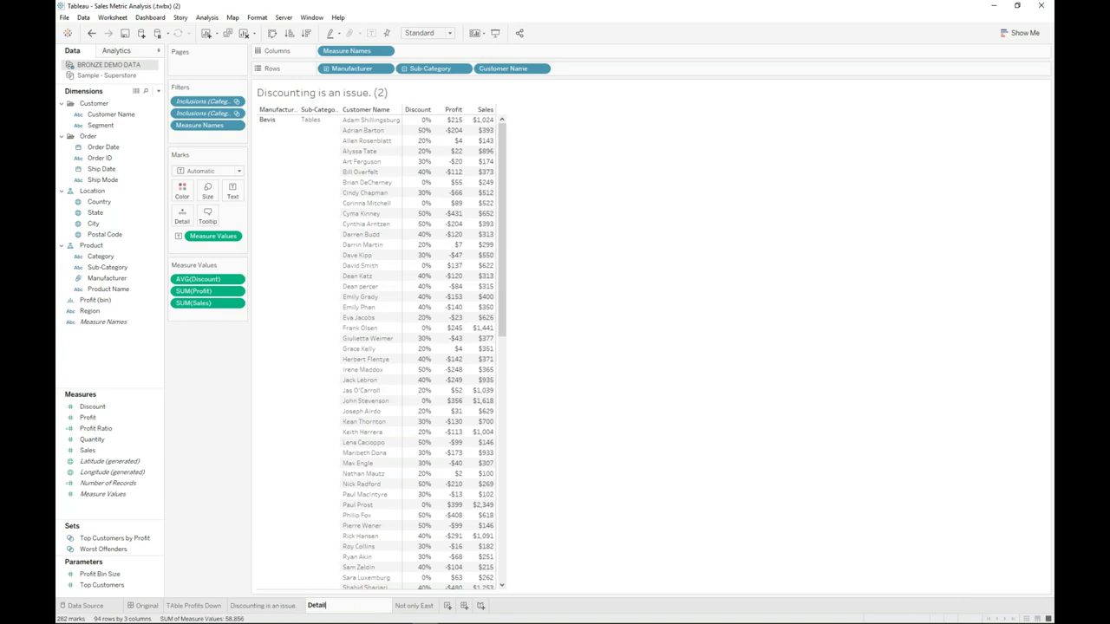
pyautogui.write('s')
pyautogui.press('Return')
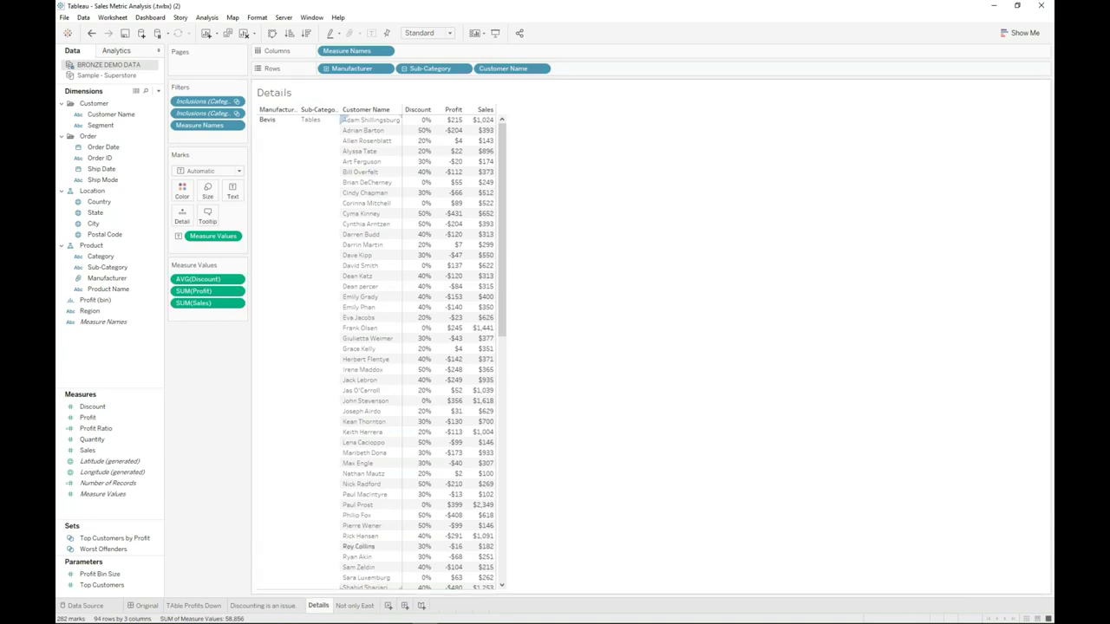
pyautogui.moveTo(480, 526)
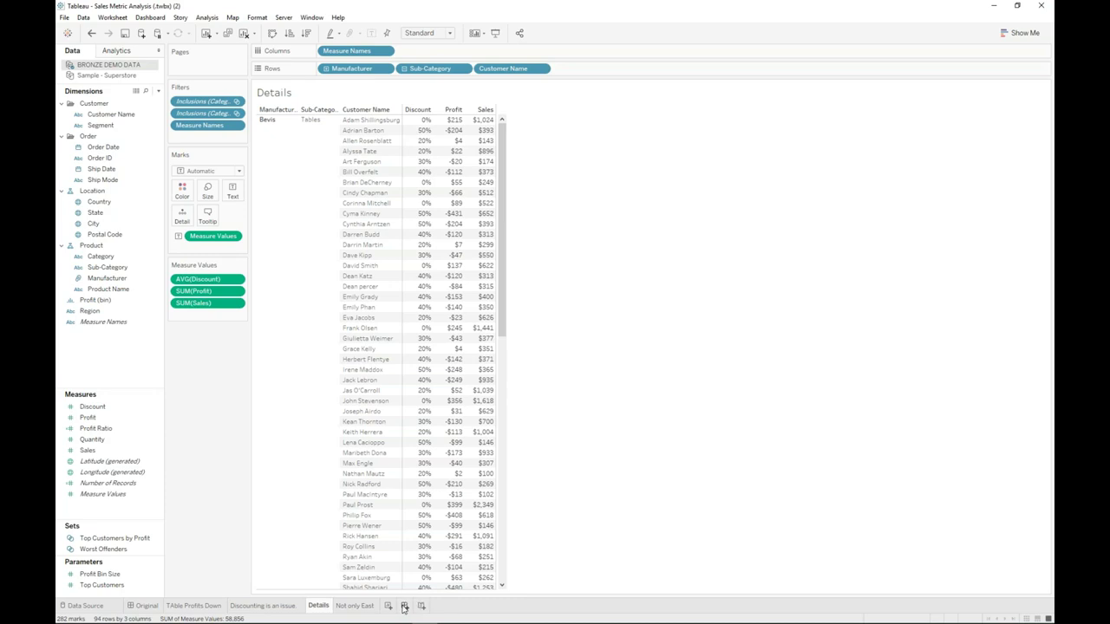
# - Create Dashboard 2 and place TAble Profits Down, the Discounting is an issue scatter and Not only East map
pyautogui.click(404, 606)
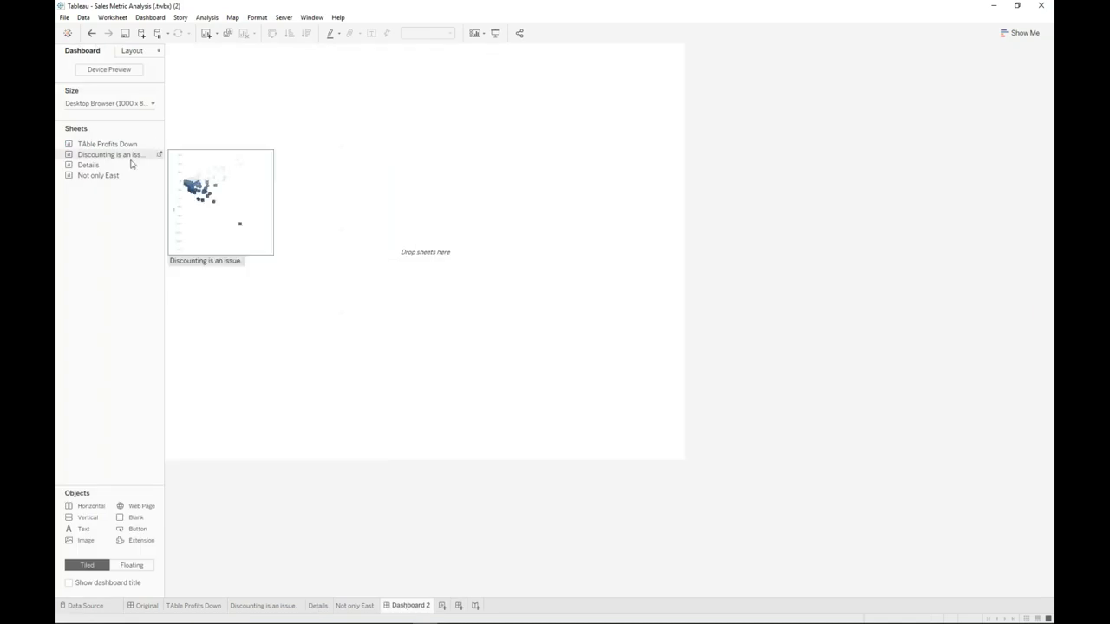
pyautogui.moveTo(108, 180)
pyautogui.moveTo(96, 144)
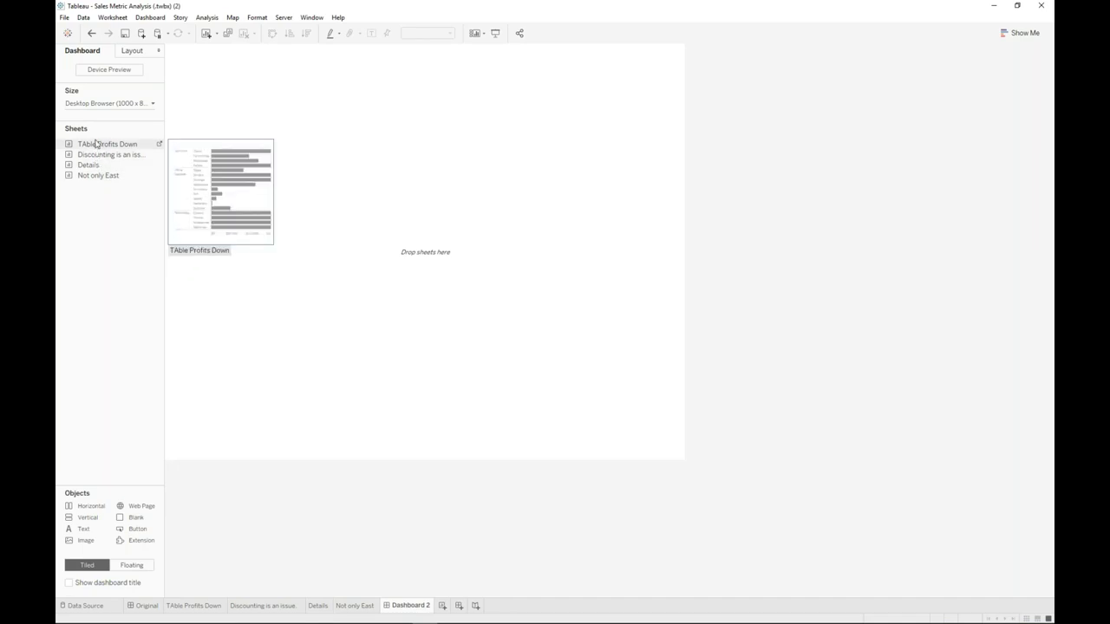
pyautogui.moveTo(100, 149); pyautogui.dragTo(333, 250)
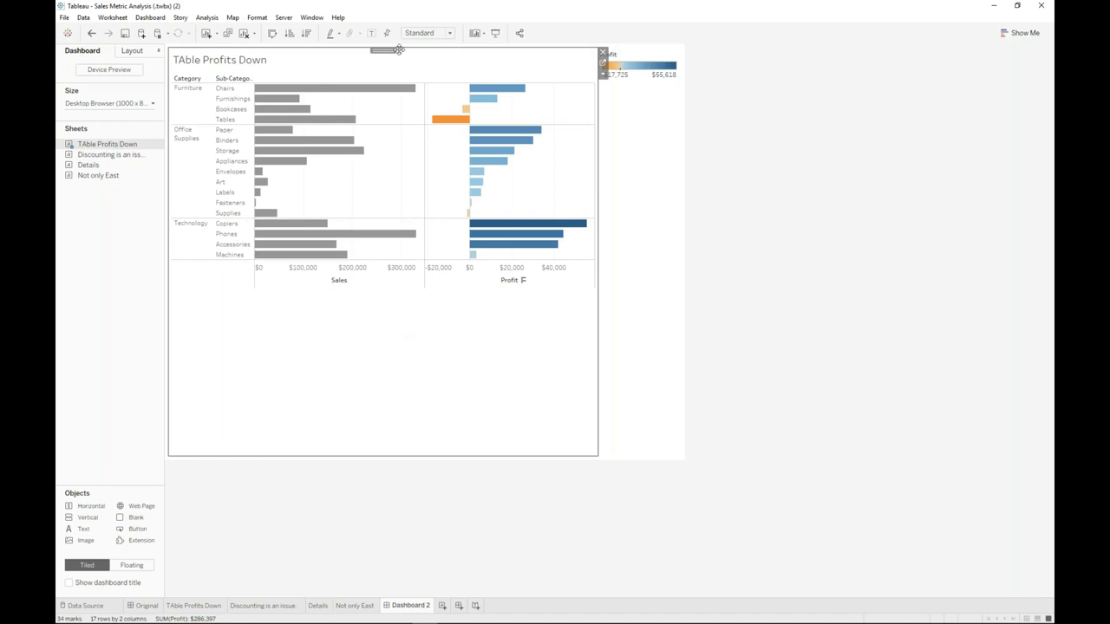
pyautogui.moveTo(104, 158)
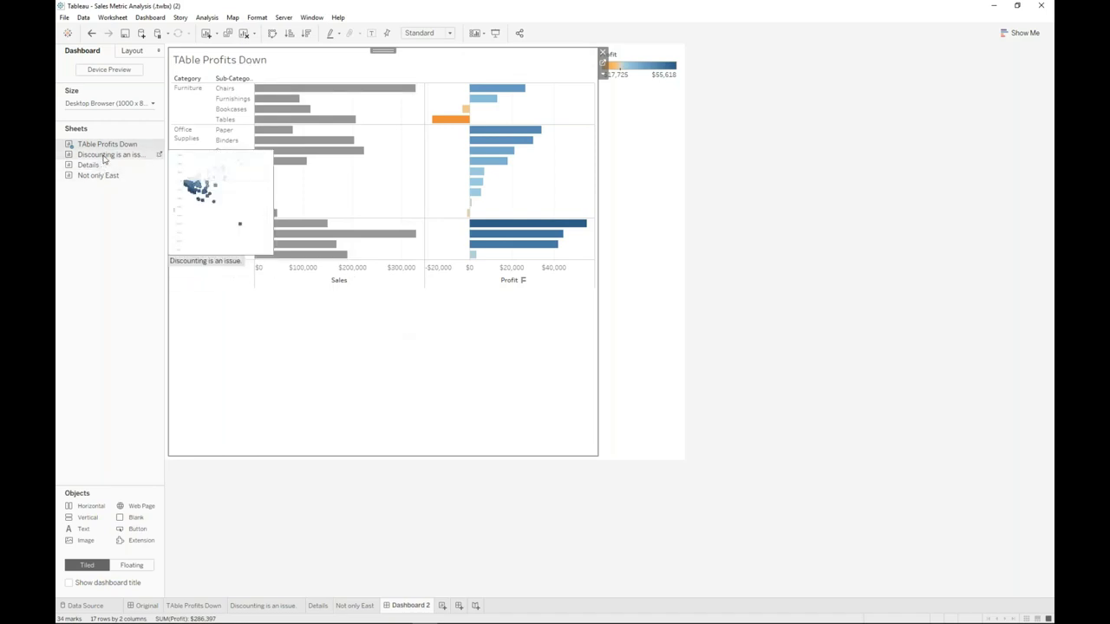
pyautogui.moveTo(104, 159); pyautogui.dragTo(433, 173)
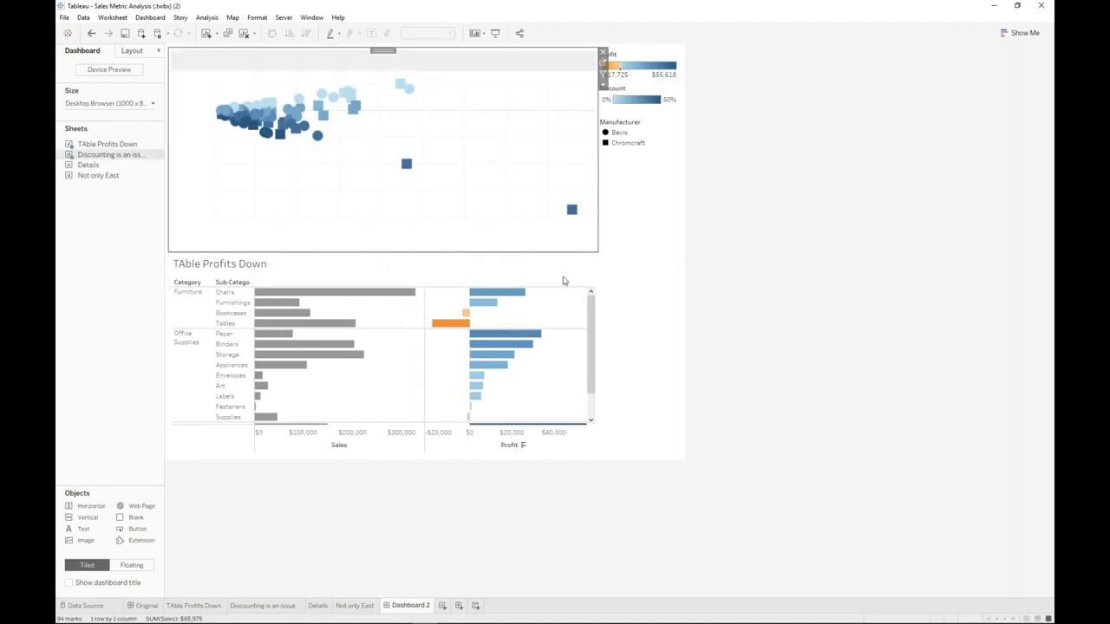
pyautogui.moveTo(91, 171)
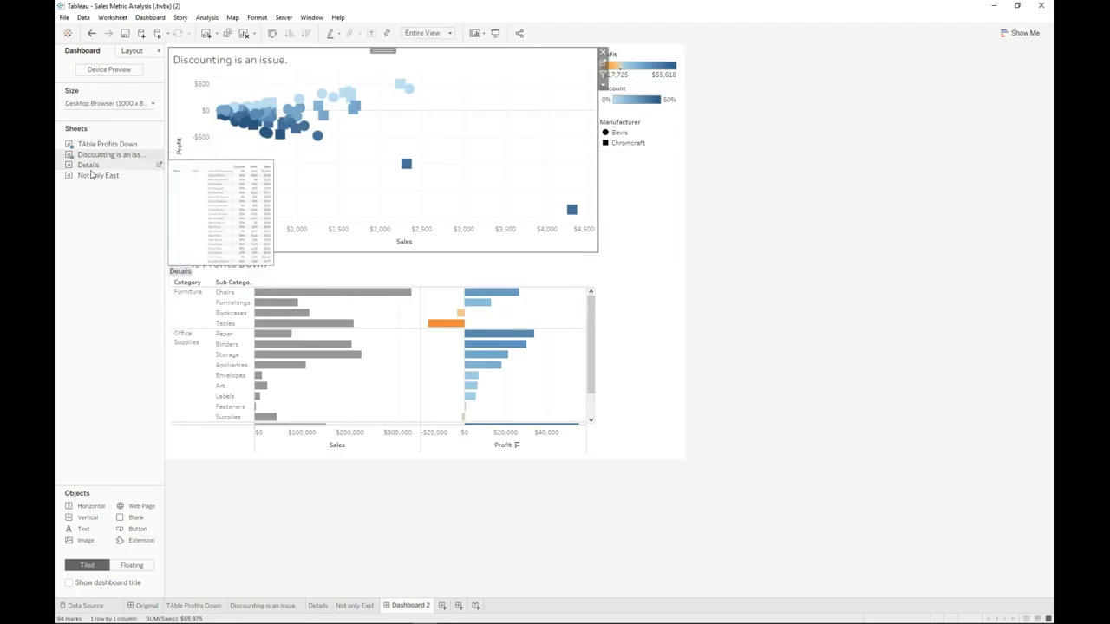
pyautogui.moveTo(94, 175); pyautogui.dragTo(639, 293)
# - Remove TAble Profits Down, add the Details table, delete the legend container, and set size to Automatic
pyautogui.click(595, 262)
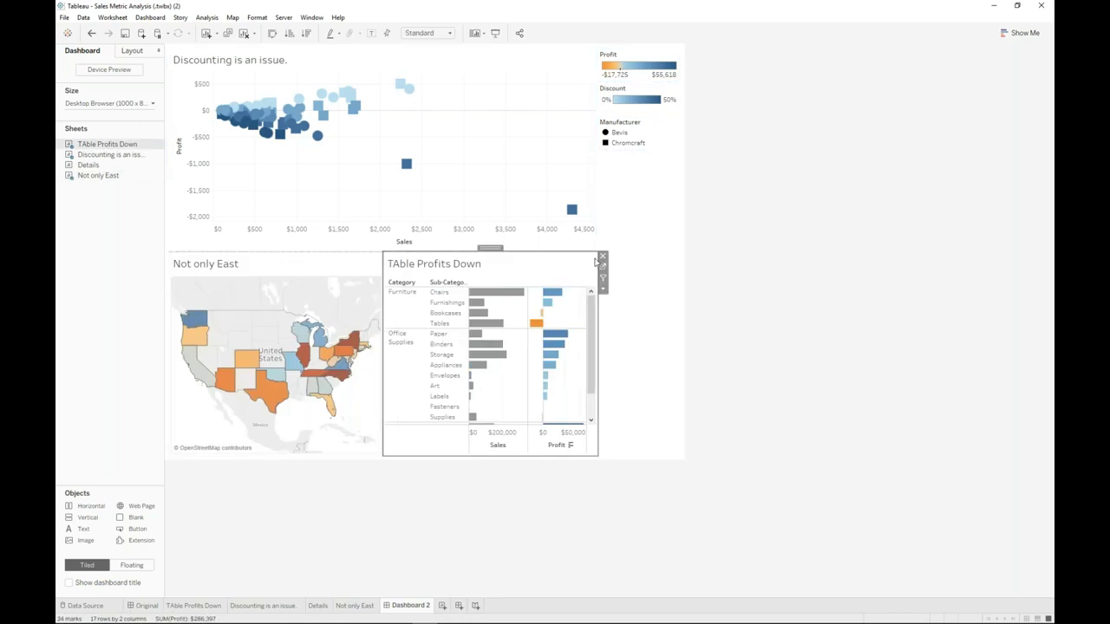
pyautogui.click(603, 256)
pyautogui.moveTo(89, 165)
pyautogui.mouseDown()
pyautogui.moveTo(173, 164)
pyautogui.moveTo(391, 346)
pyautogui.moveTo(567, 416)
pyautogui.mouseUp()
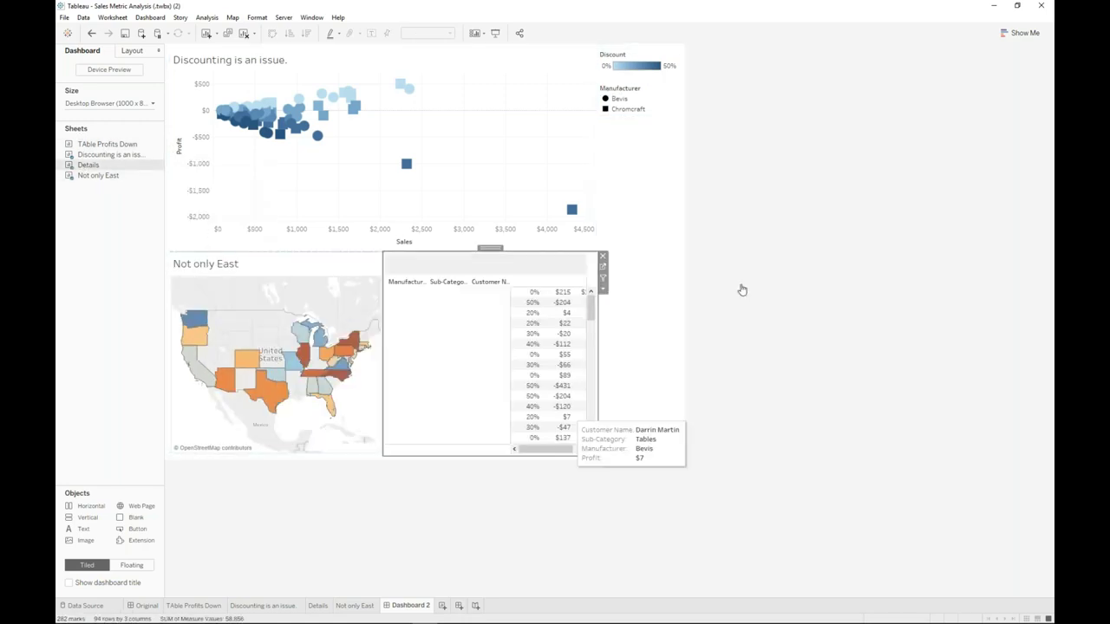
pyautogui.rightClick(640, 162)
pyautogui.click(663, 255)
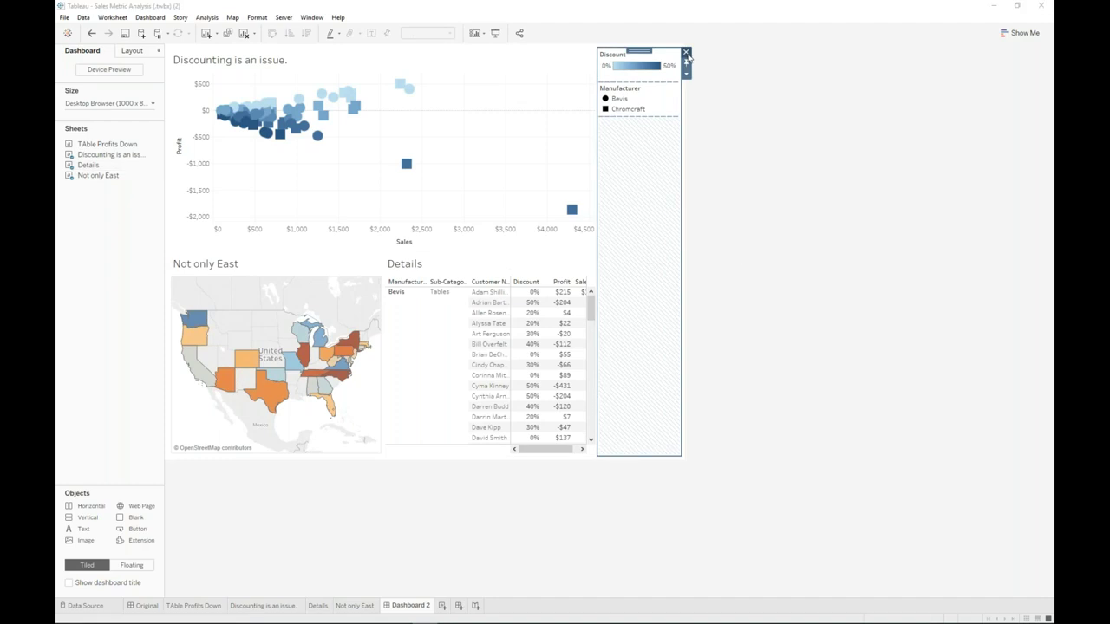
pyautogui.click(606, 335)
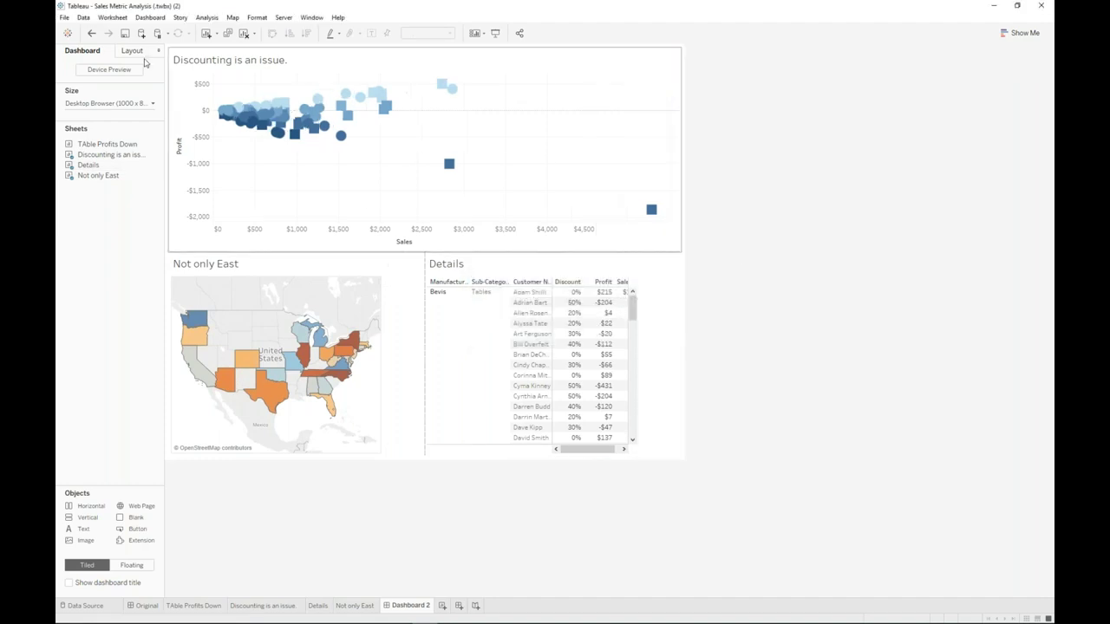
pyautogui.click(120, 103)
pyautogui.click(108, 142)
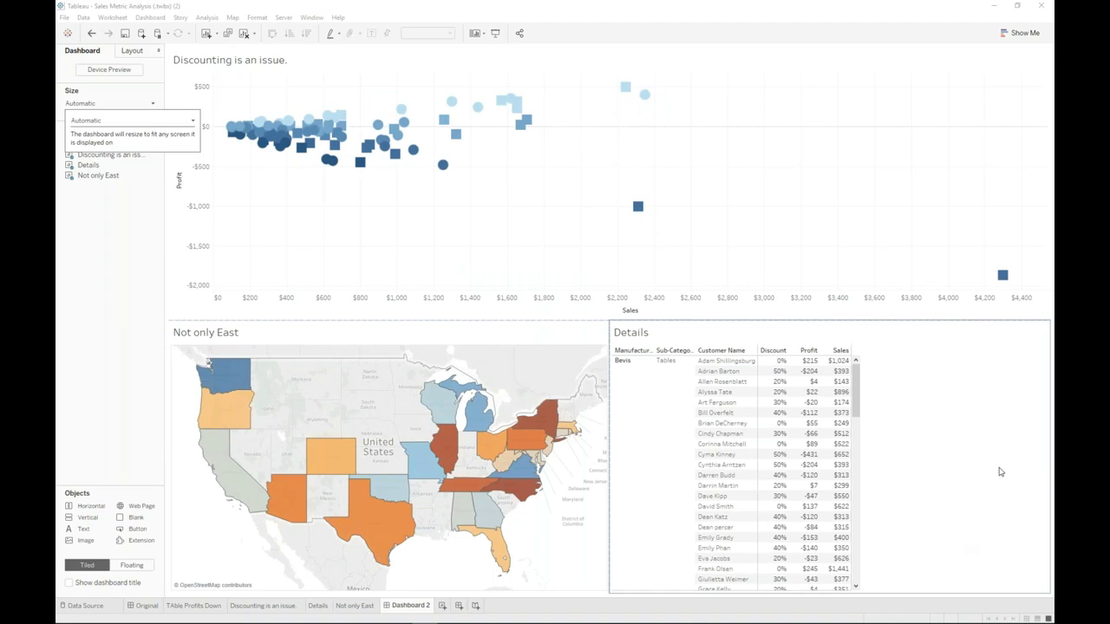
# - Test the scatter plot's filtering on the marks near $800 and $2,300 sales, then clear the selection
pyautogui.click(265, 259)
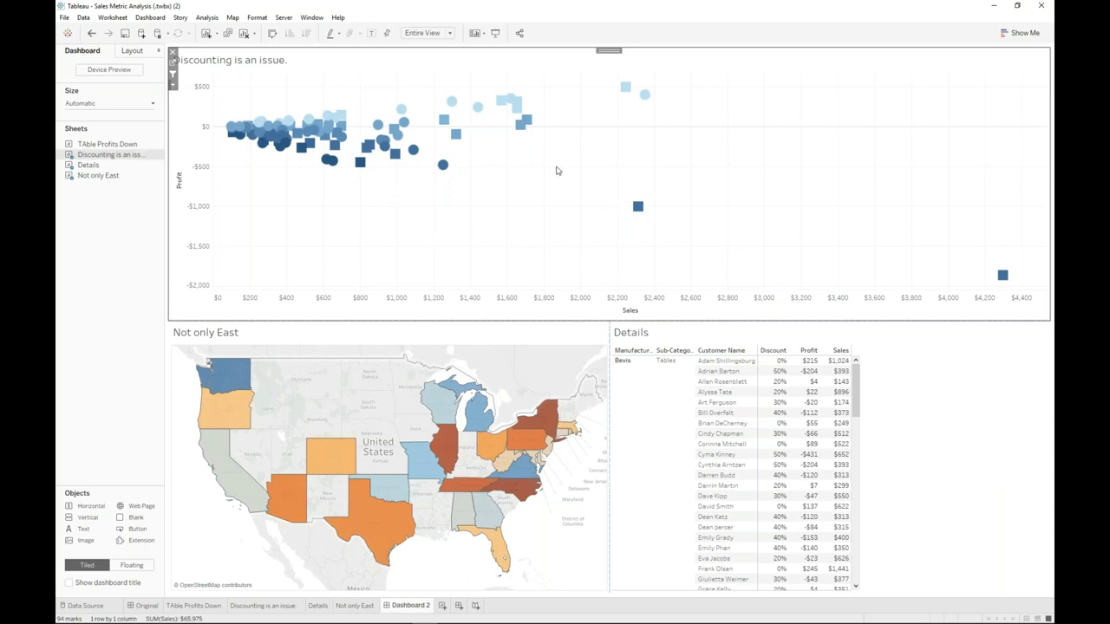
pyautogui.moveTo(364, 171)
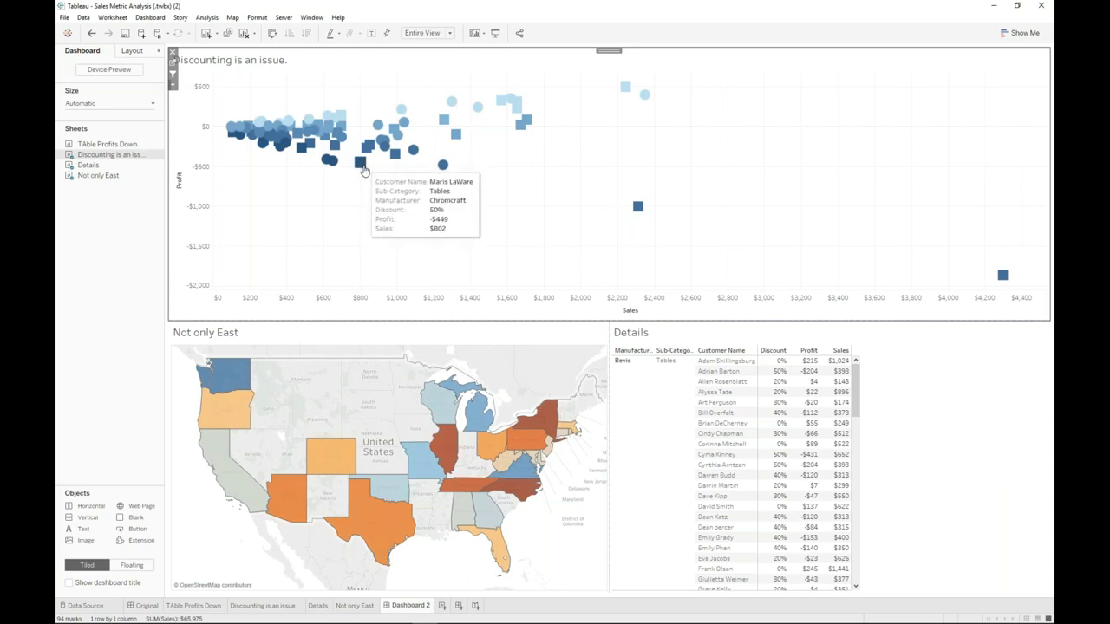
pyautogui.click(364, 170)
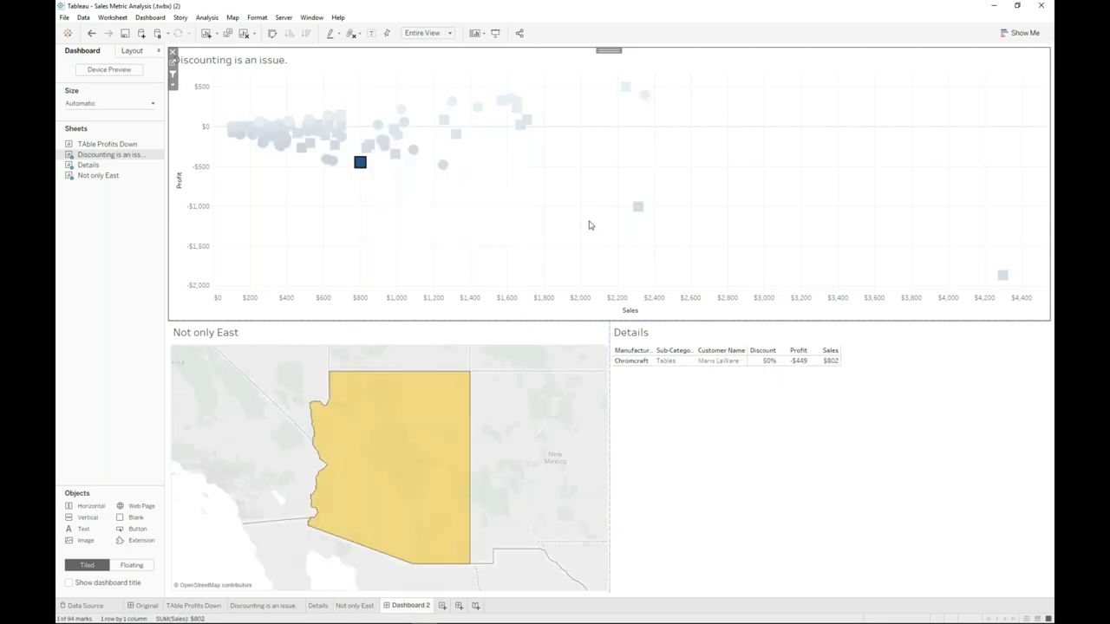
pyautogui.moveTo(825, 361)
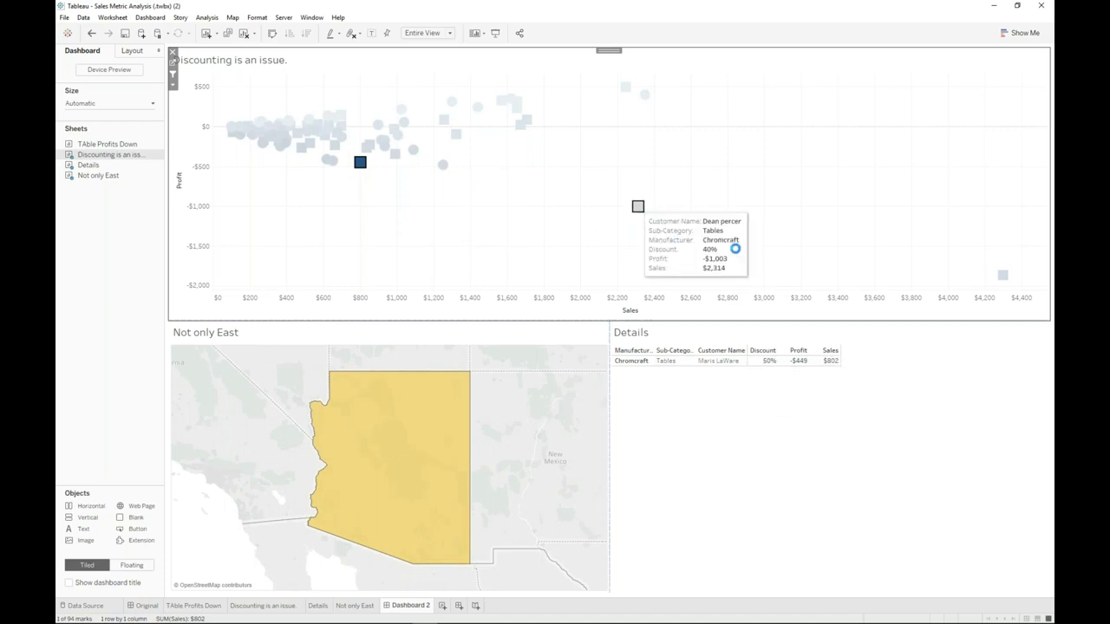
pyautogui.click(638, 206)
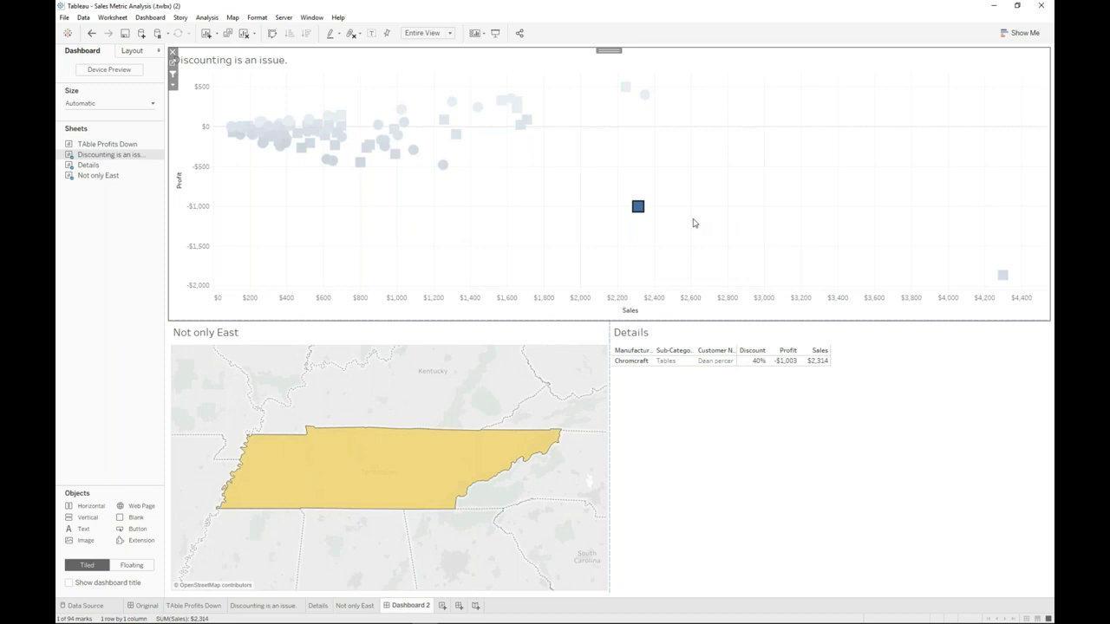
pyautogui.press('Escape')
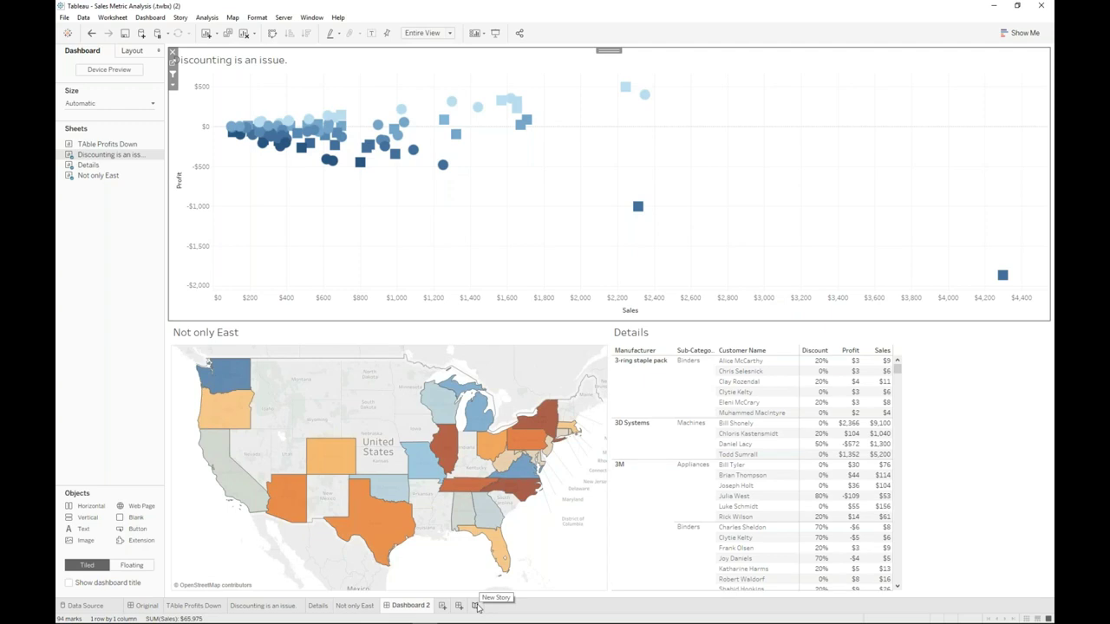
# - Start a new story with TAble Profits Down as the first point, captioned 'Tables are losing money'
pyautogui.click(476, 606)
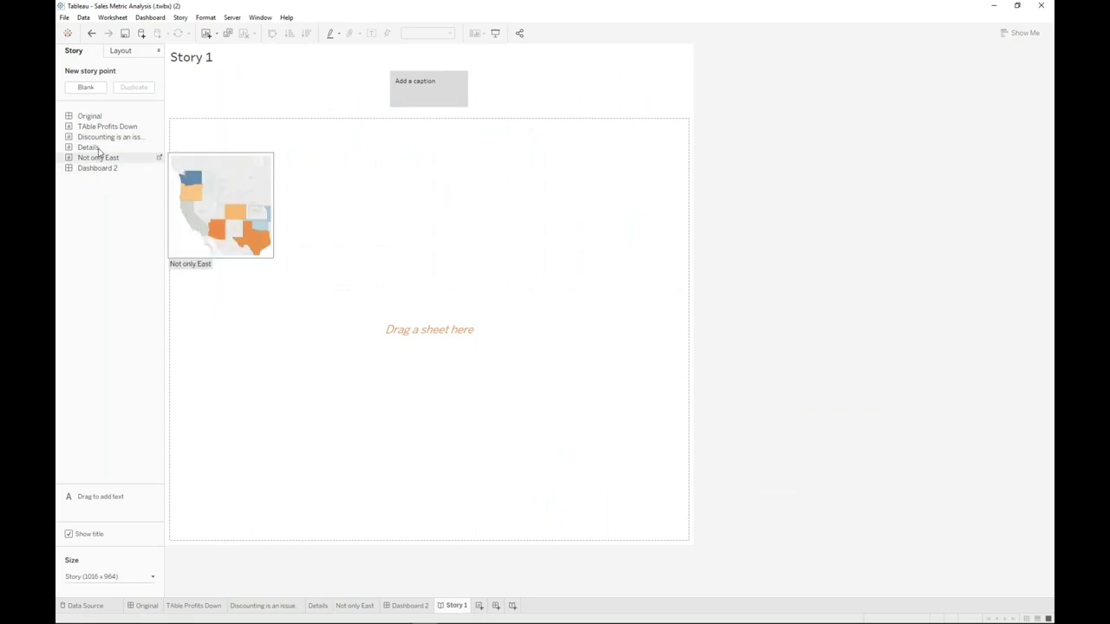
pyautogui.moveTo(100, 130); pyautogui.dragTo(433, 338)
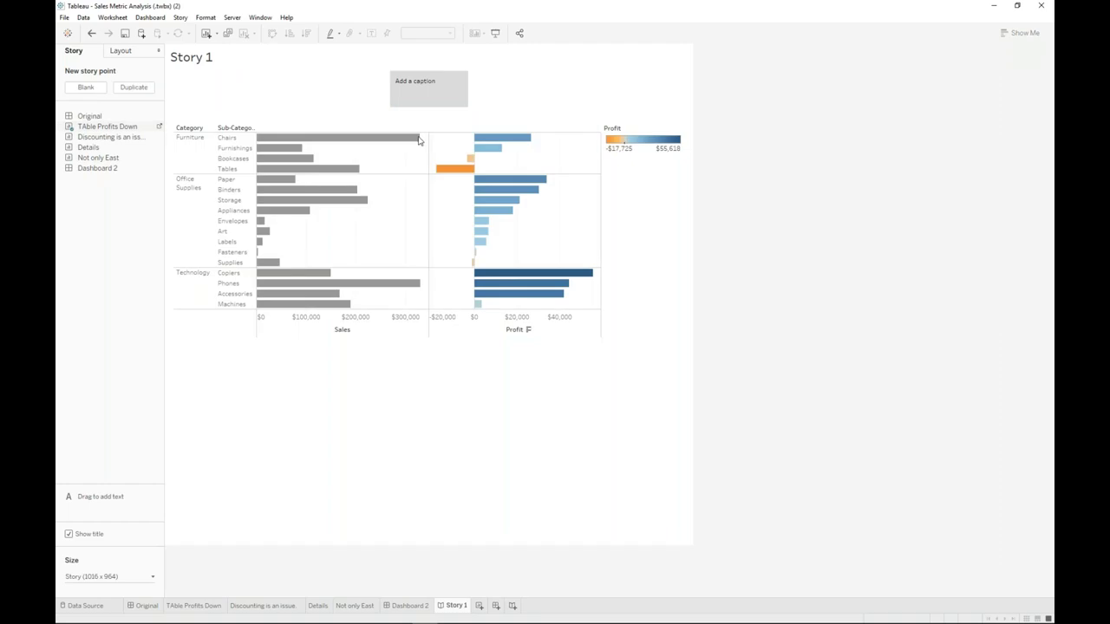
pyautogui.doubleClick(428, 86)
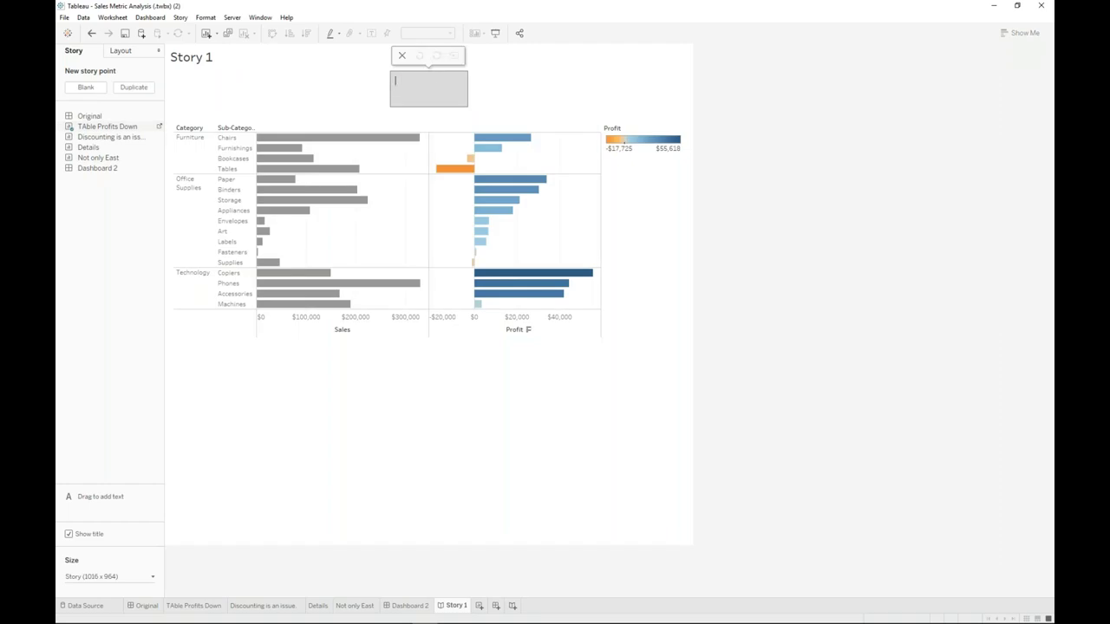
pyautogui.write('Tables are losing money')
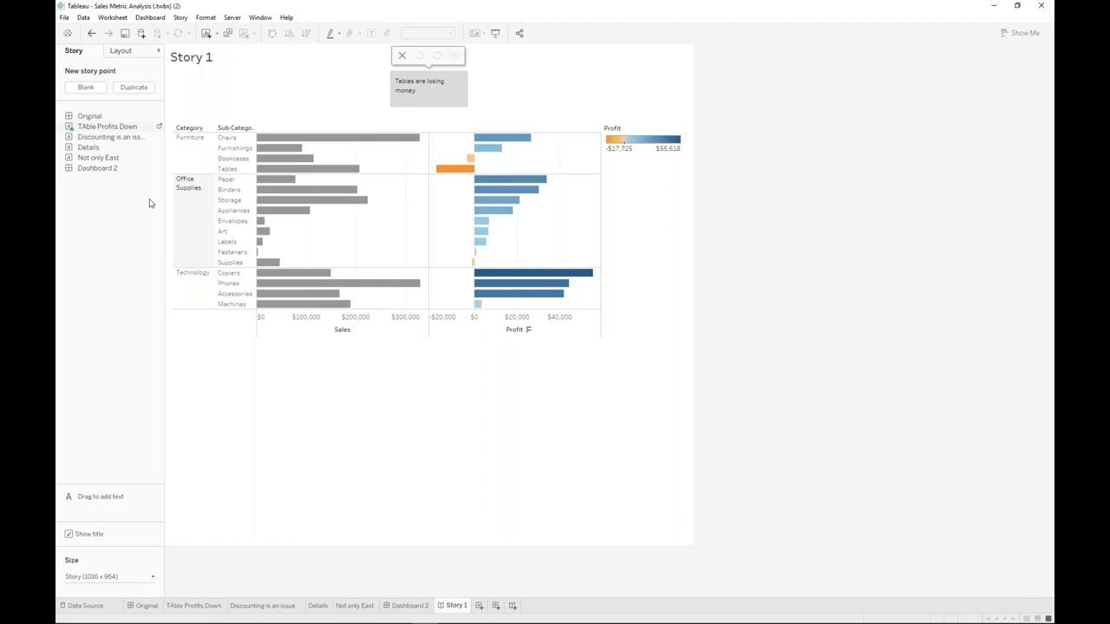
# - Add the Not only East map as the second point, captioned 'It is not just one region.'
pyautogui.moveTo(95, 158)
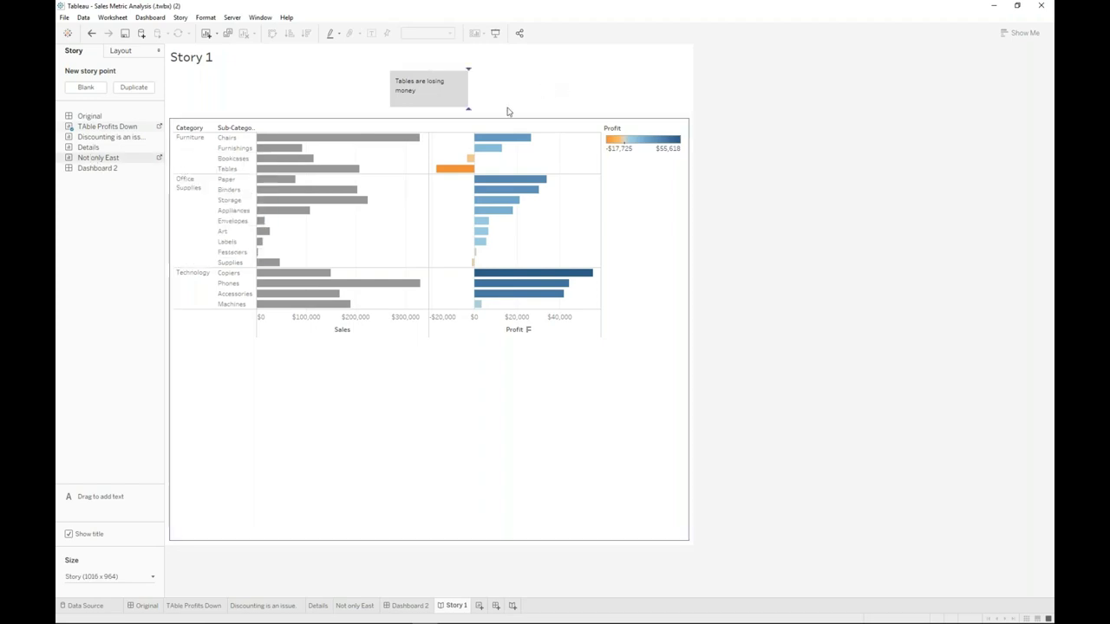
pyautogui.moveTo(508, 112); pyautogui.dragTo(485, 122)
pyautogui.doubleClick(468, 88)
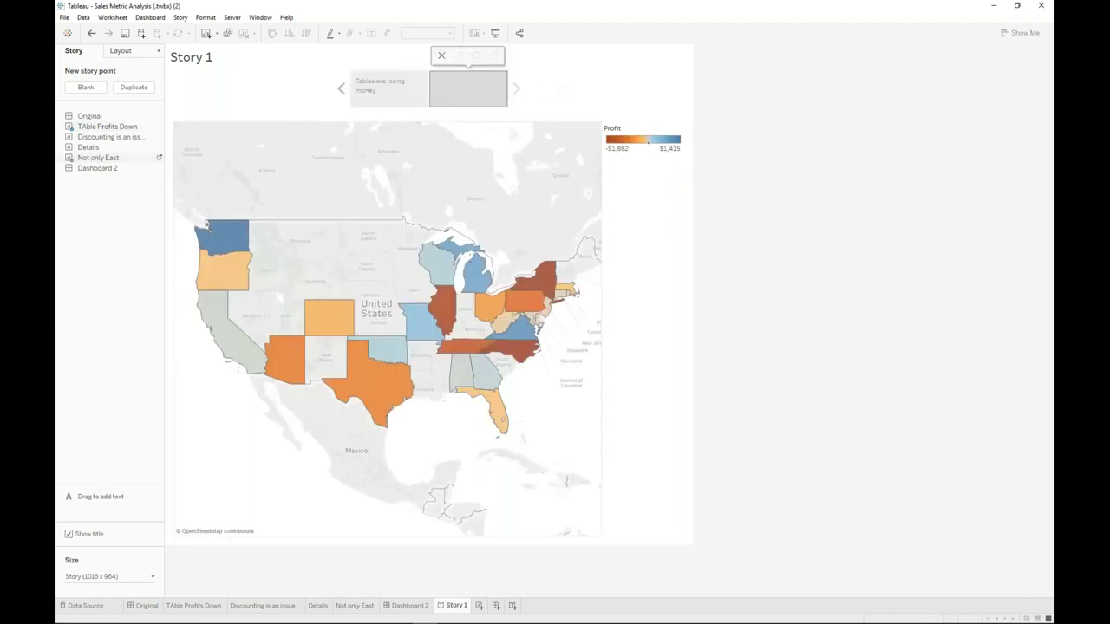
pyautogui.write('It n')
pyautogui.write('s not')
pyautogui.write(' just one region')
pyautogui.press('Return')
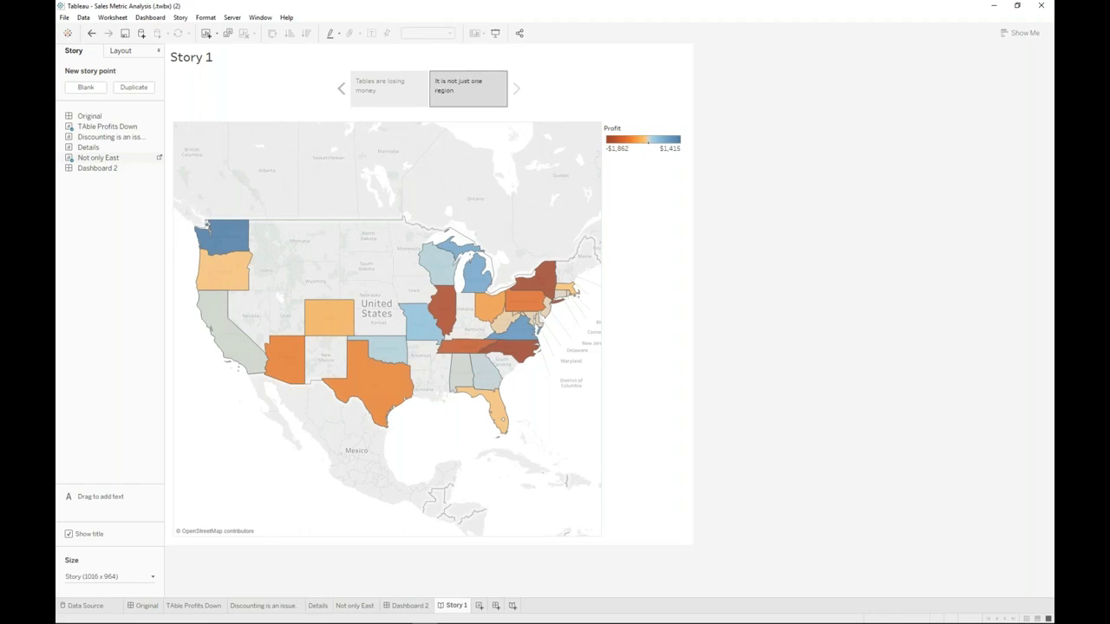
pyautogui.write('.')
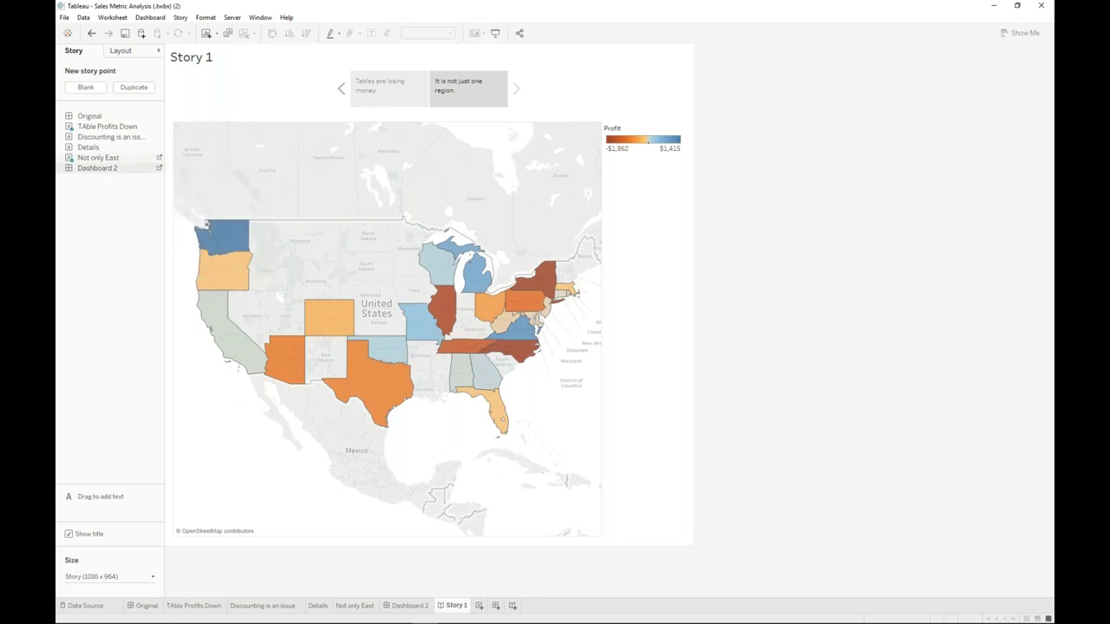
# - Add Dashboard 2 as the third point, captioned 'The problem is discounting behaviour.'
pyautogui.click(447, 226)
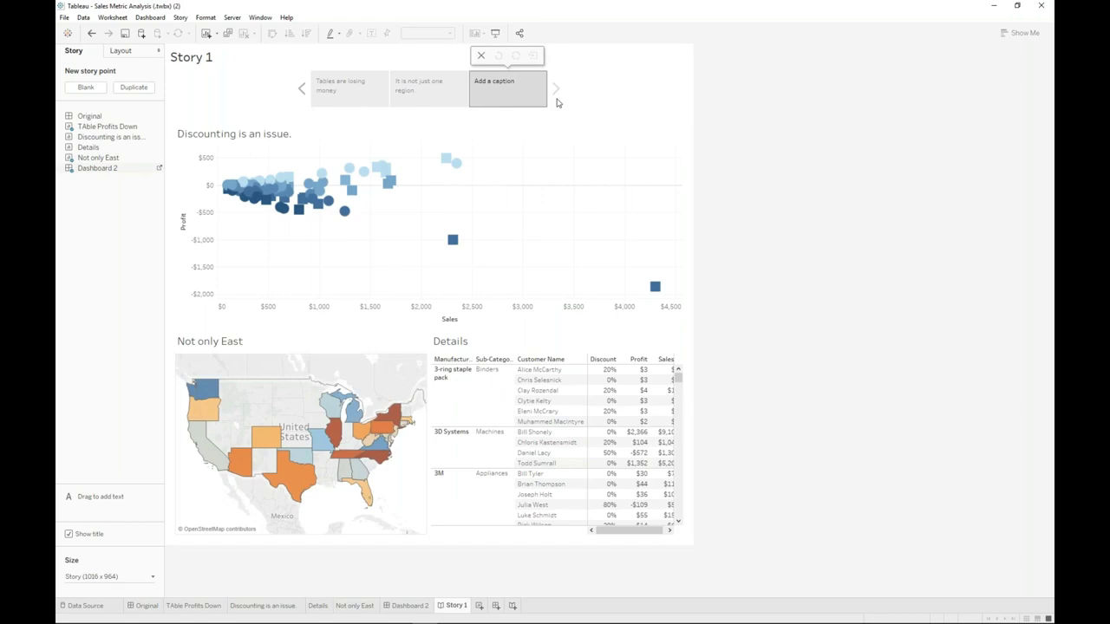
pyautogui.doubleClick(518, 89)
pyautogui.write('The problem is discounting behaviour.')
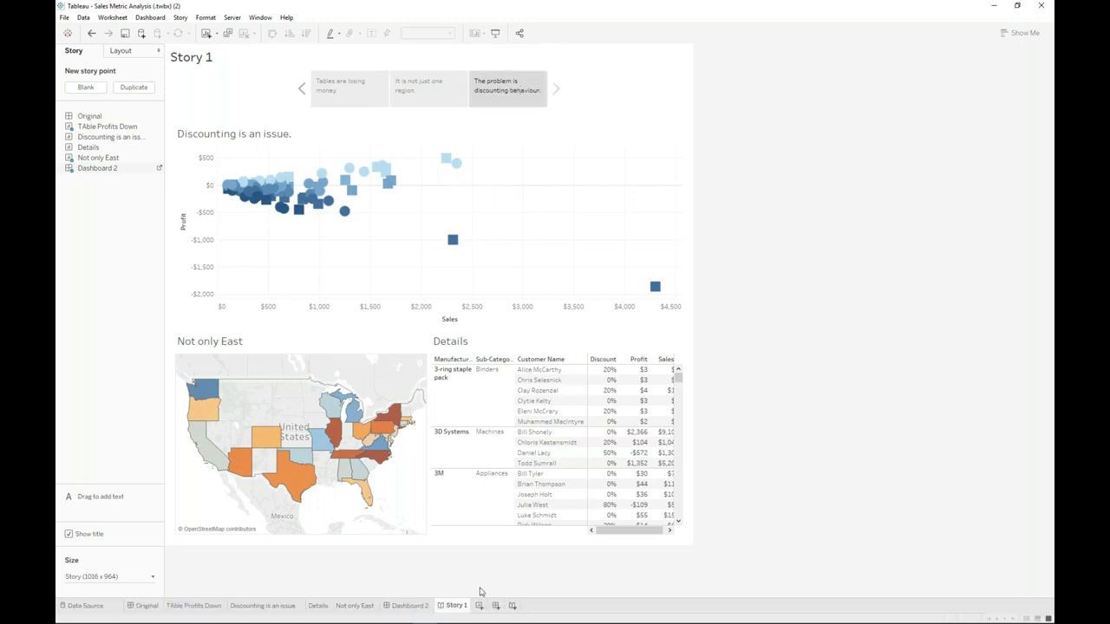
# - Rename the story tab to 'Discounting'
pyautogui.doubleClick(456, 605)
pyautogui.write('Ds')
pyautogui.press('BackSpace')
pyautogui.write('iscounting')
pyautogui.press('Return')
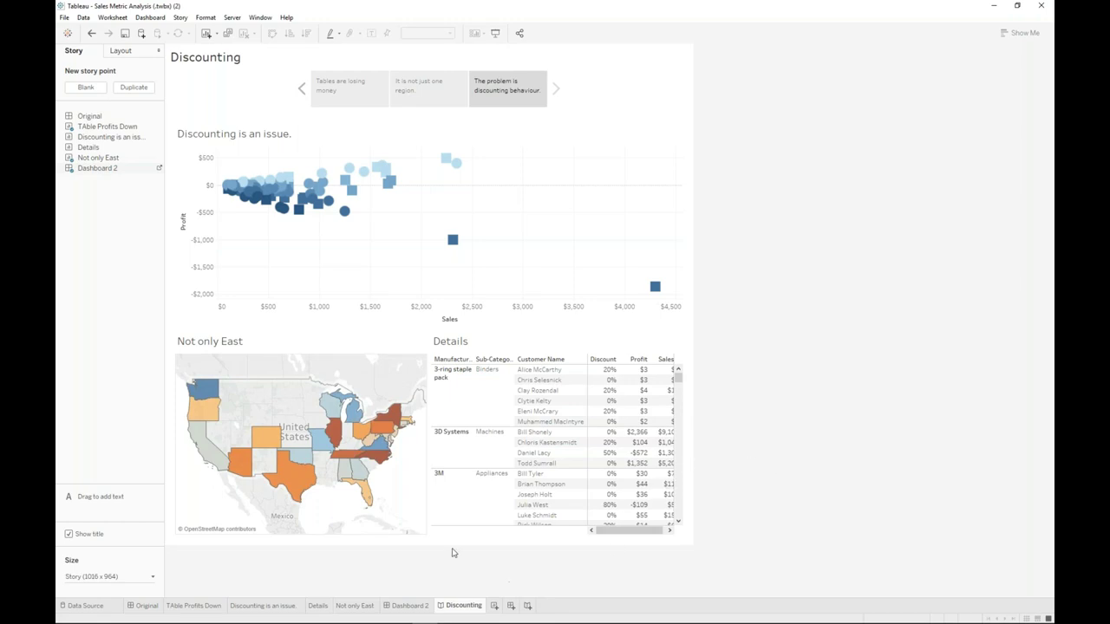
# - Start publishing the workbook and sign in to Tableau Online with the account e-mail, dna site and password
pyautogui.click(232, 18)
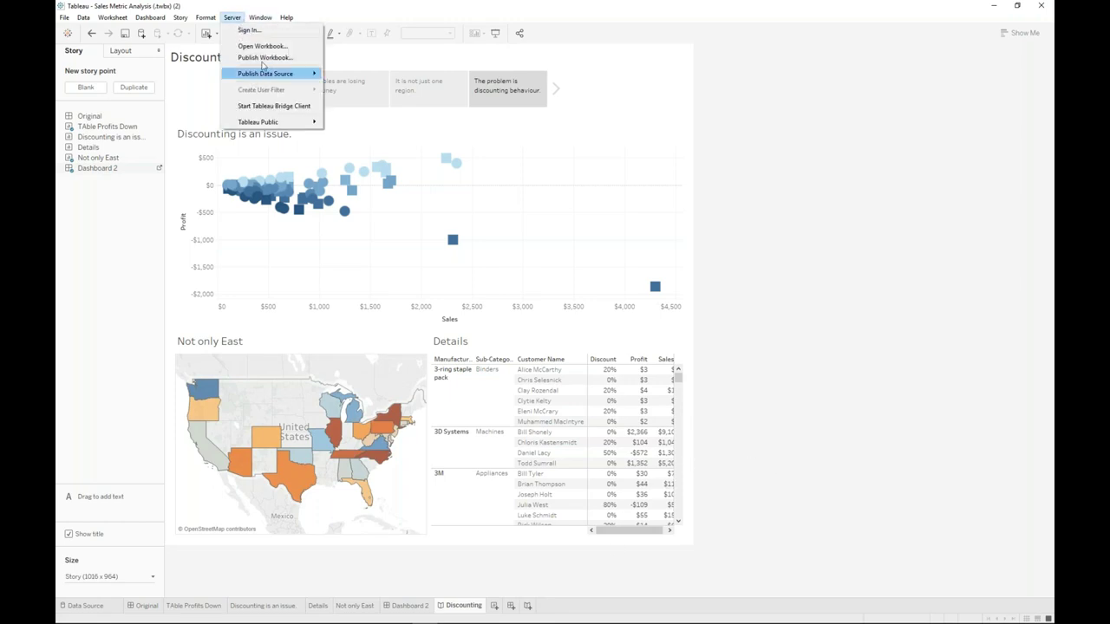
pyautogui.click(264, 57)
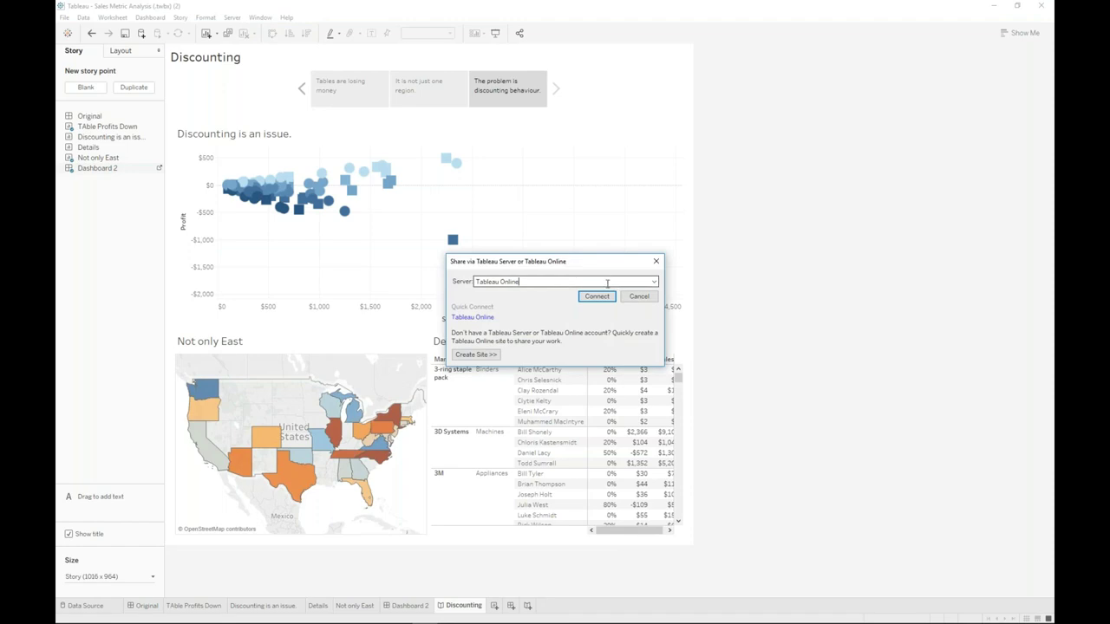
pyautogui.click(597, 297)
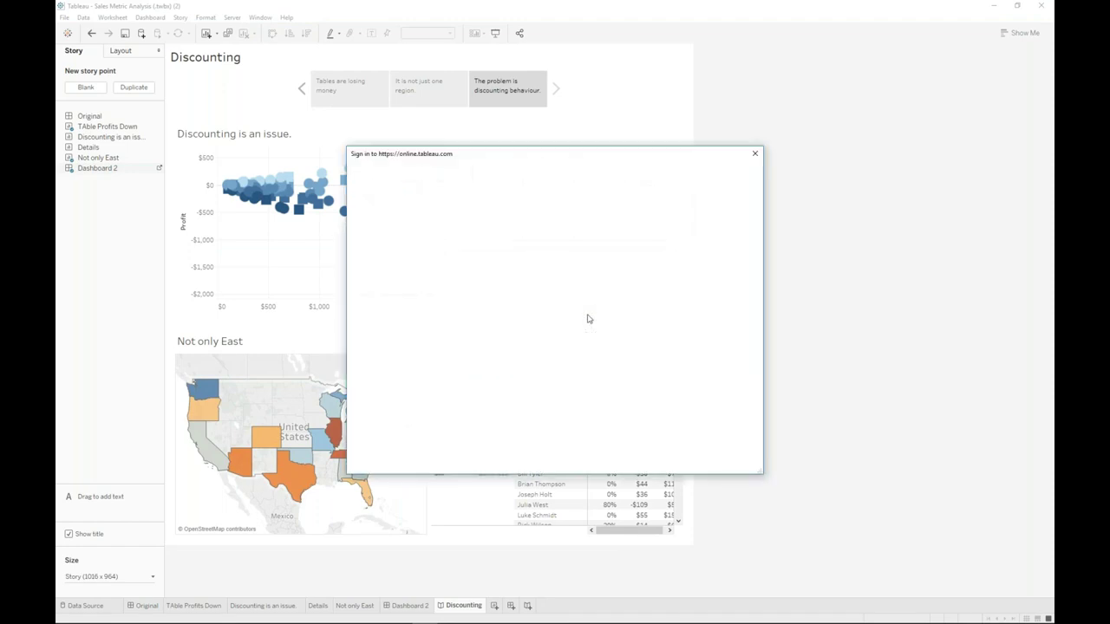
pyautogui.click(583, 280)
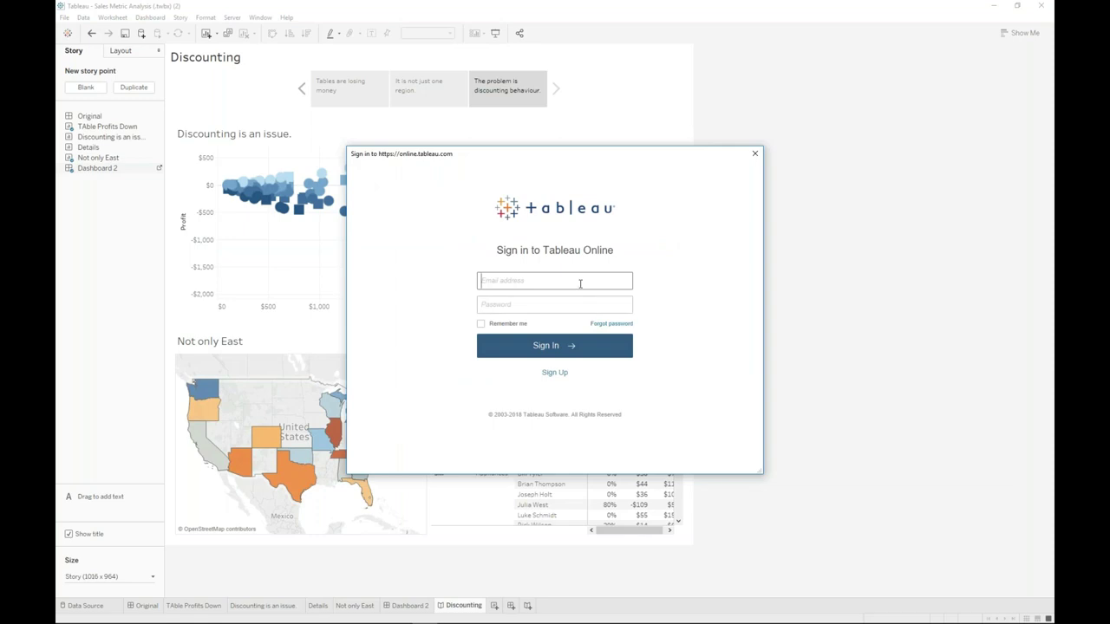
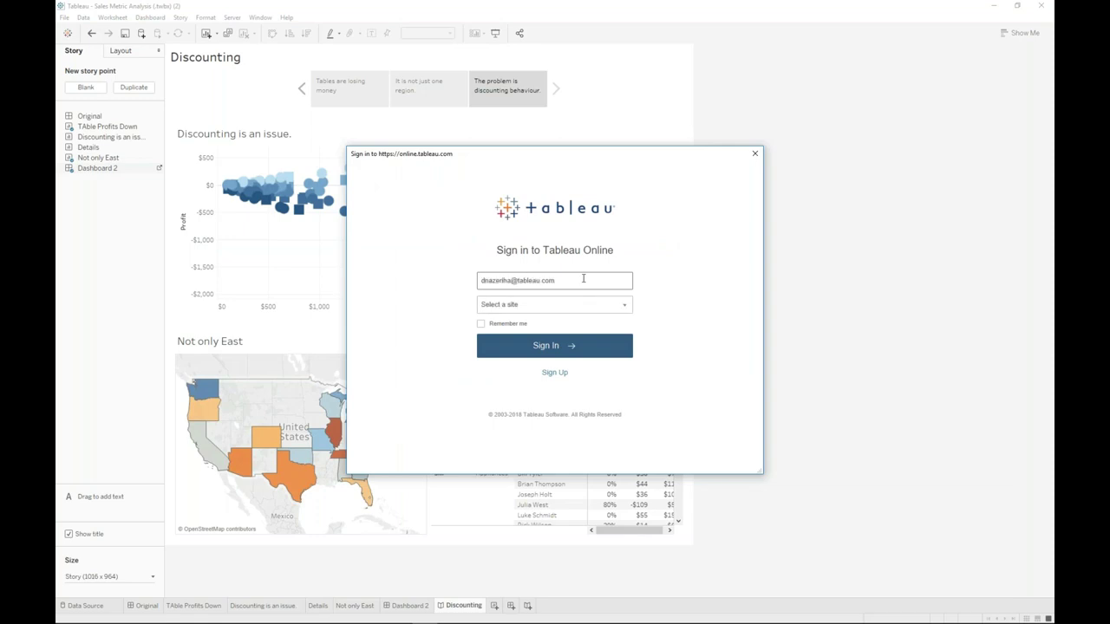
pyautogui.click(533, 305)
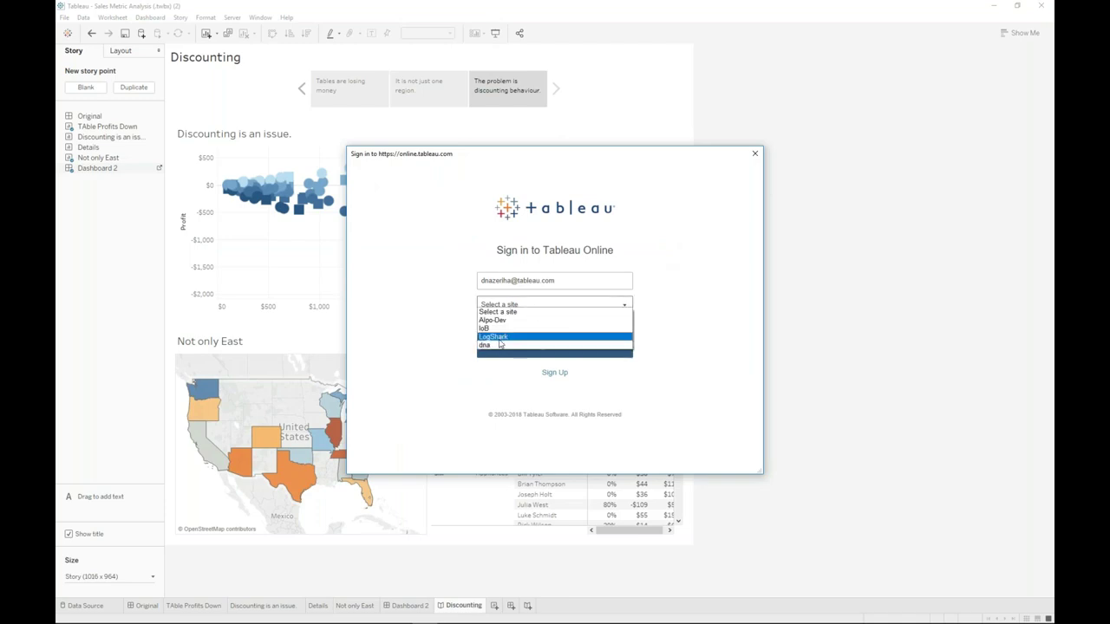
pyautogui.click(499, 345)
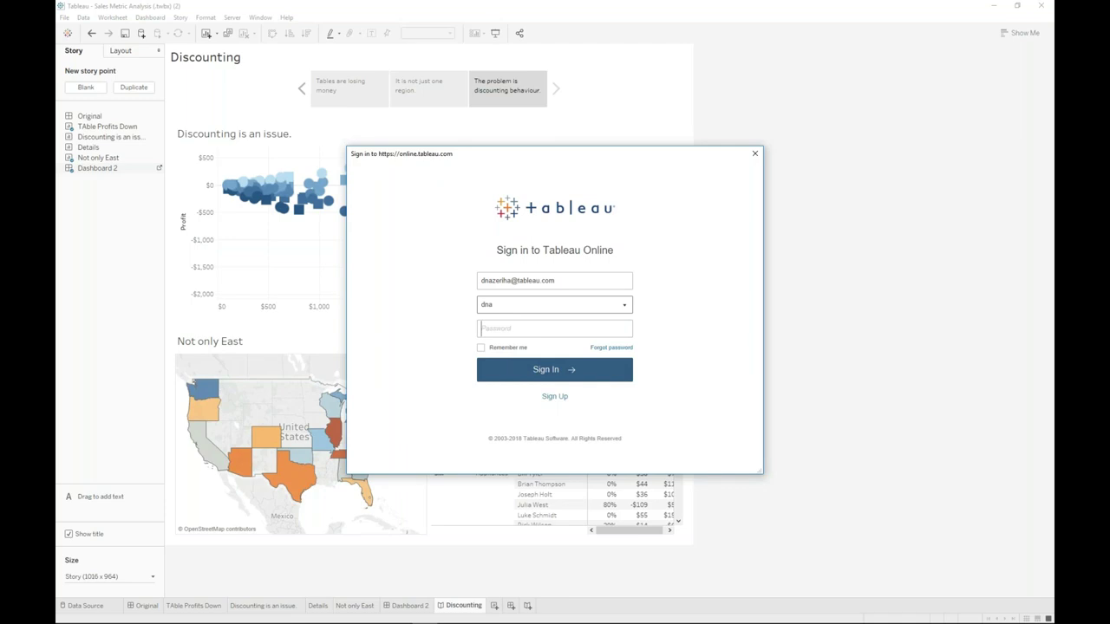
pyautogui.click(563, 325)
pyautogui.write('********')
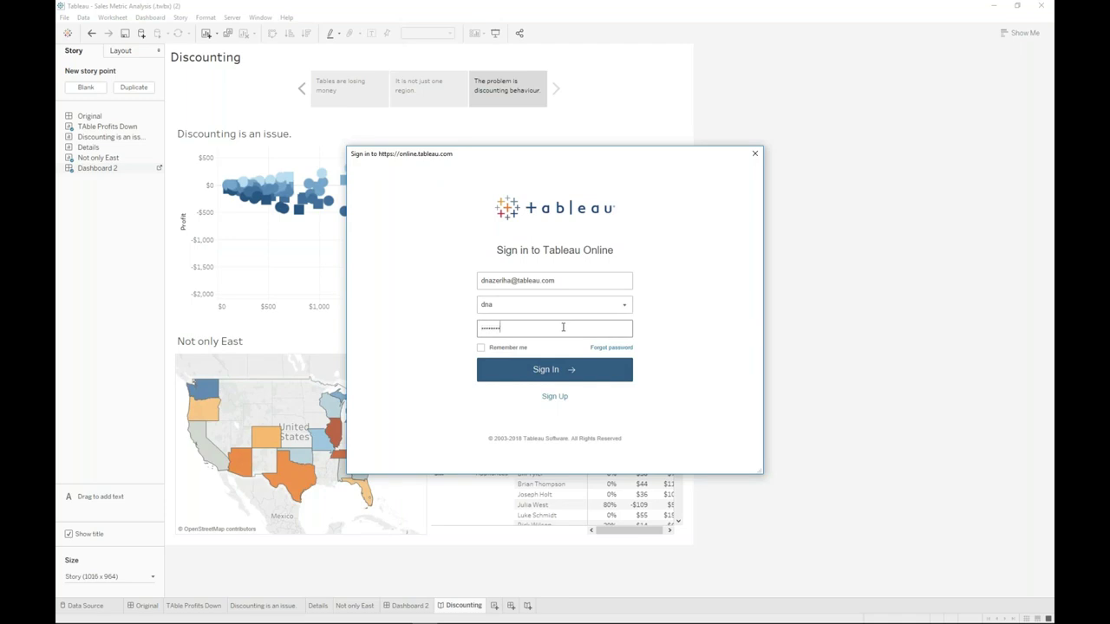
pyautogui.write('****')
pyautogui.press('Return')
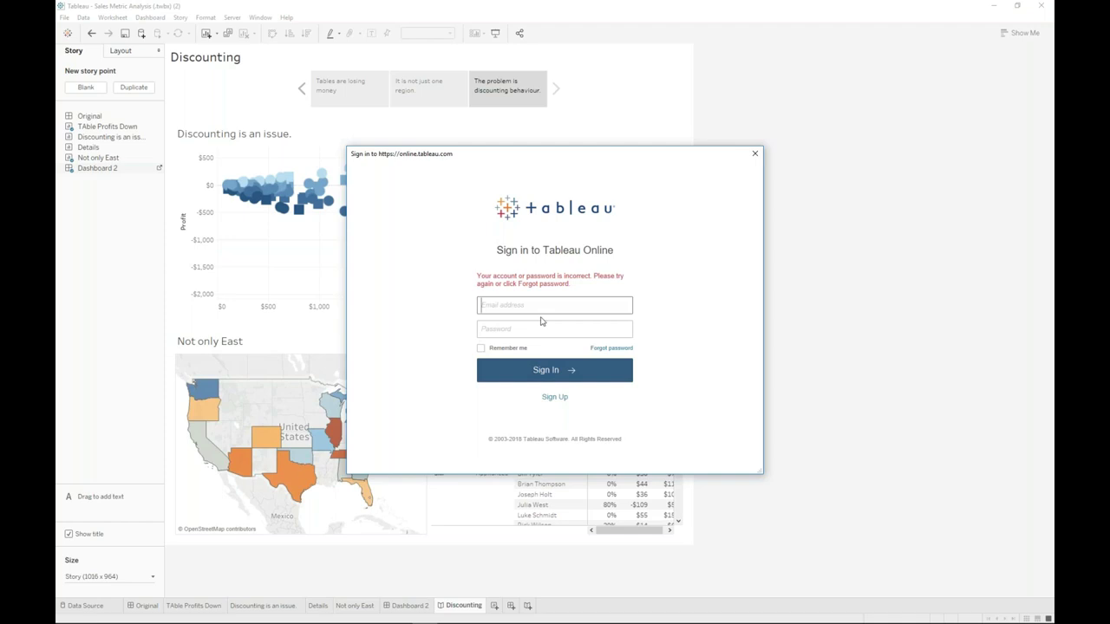
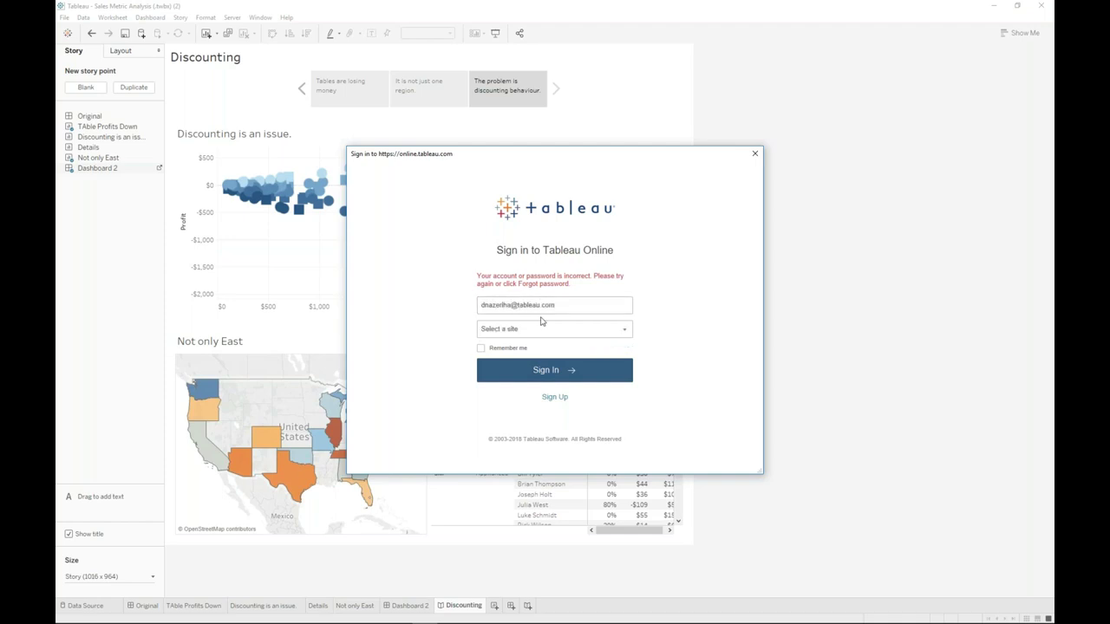
# - Retry the sign-in after the incorrect-password error, re-entering the e-mail, dna site and password
pyautogui.click(539, 329)
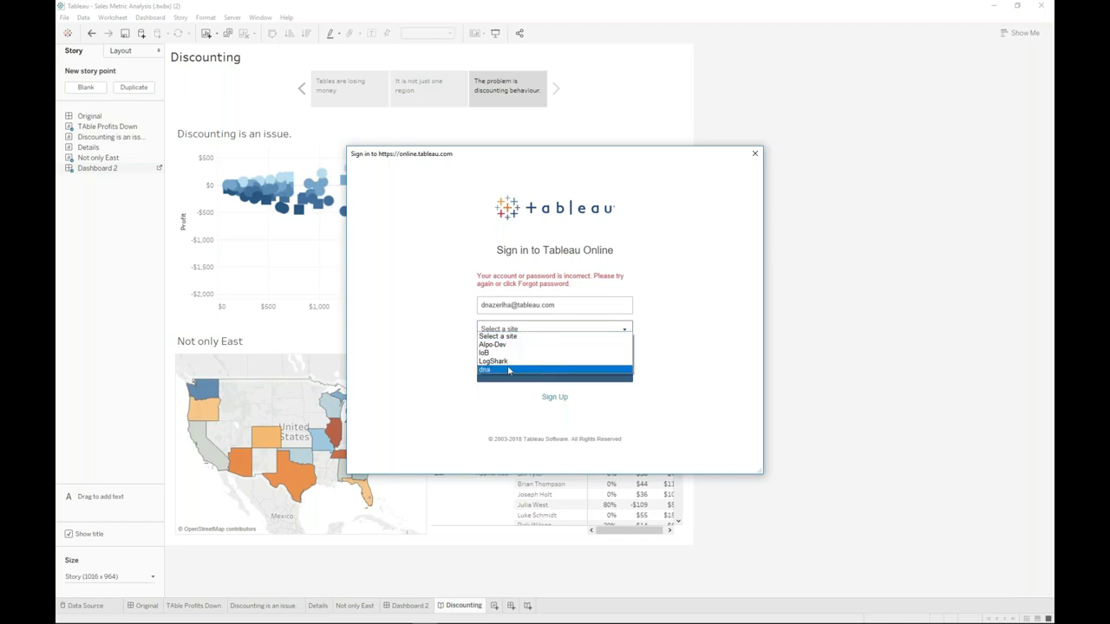
pyautogui.click(510, 373)
pyautogui.write('••••••••••')
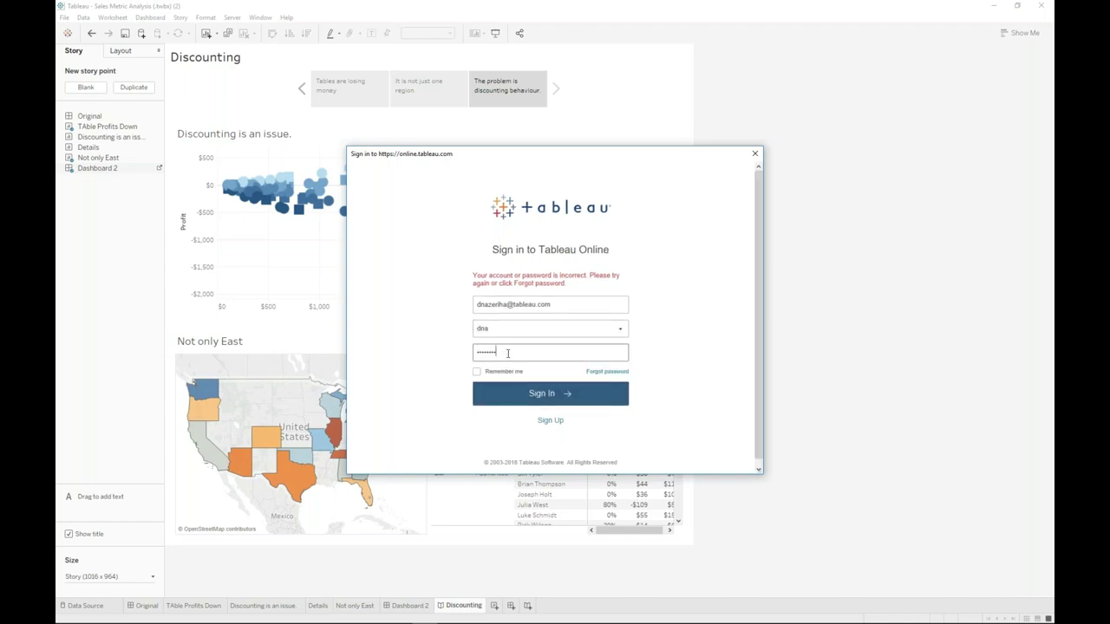
pyautogui.press('Return')
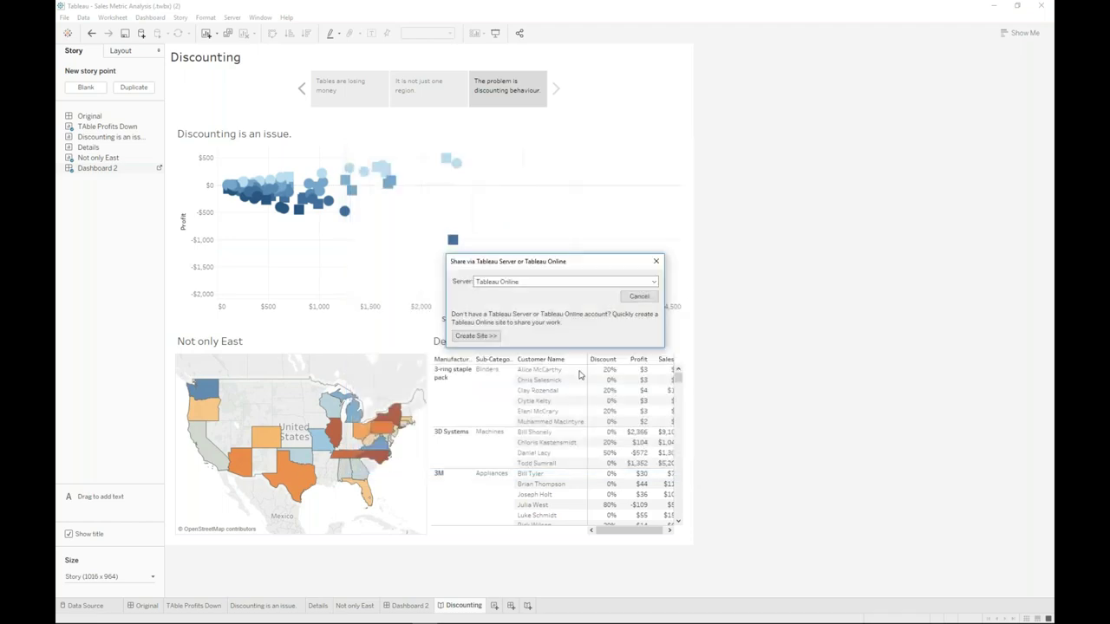
pyautogui.press('Return')
# - Target the sandbox project and name the workbook 'Discounting is the issue'
pyautogui.press('Escape')
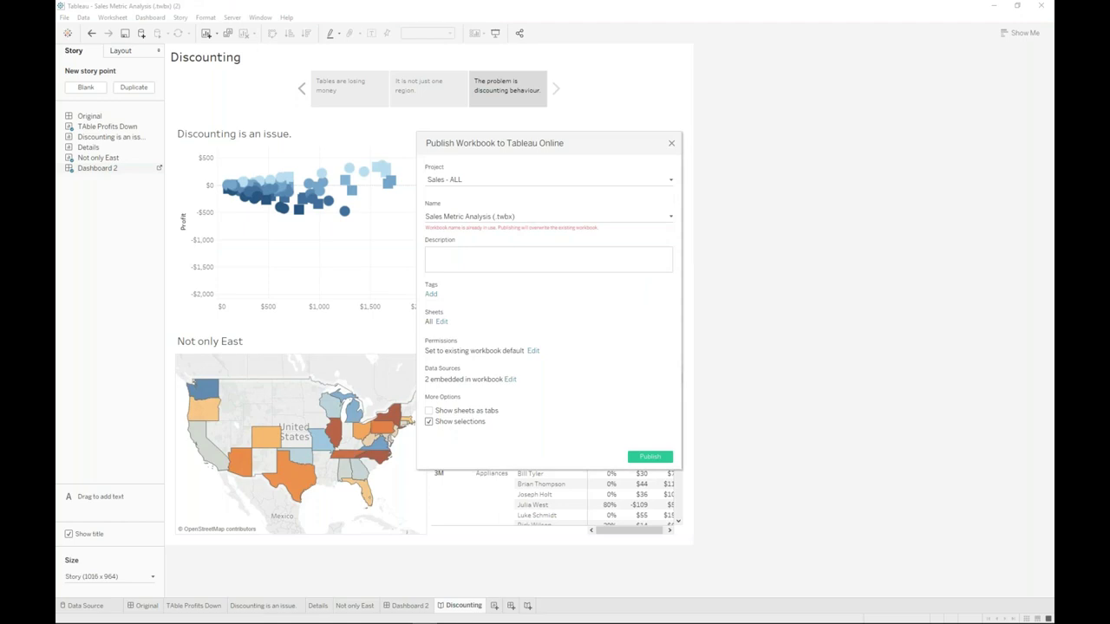
pyautogui.click(477, 182)
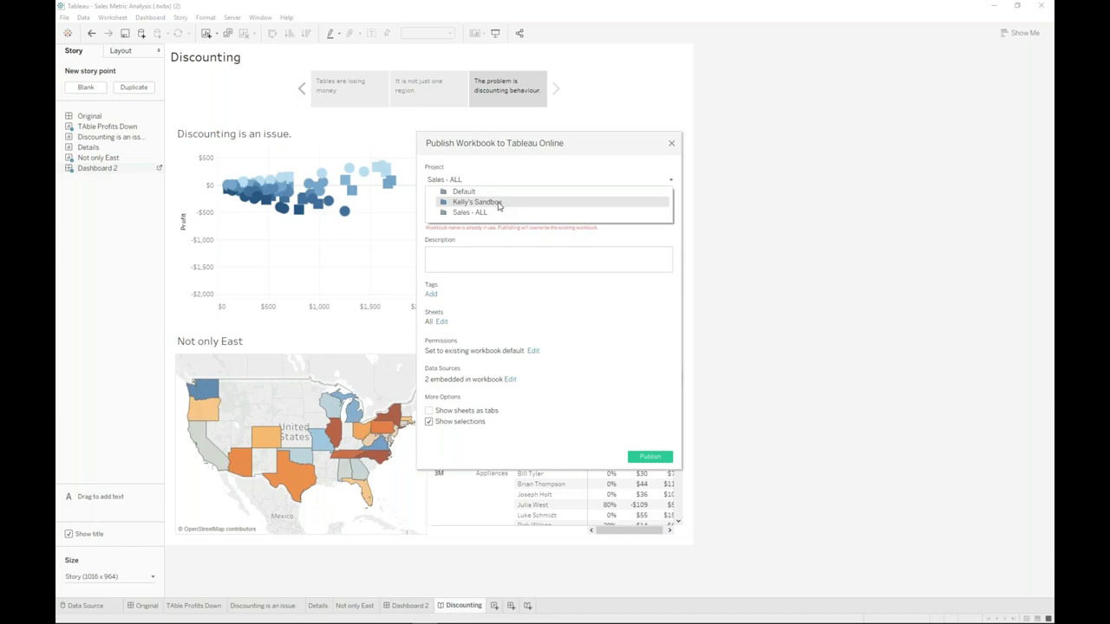
pyautogui.click(498, 203)
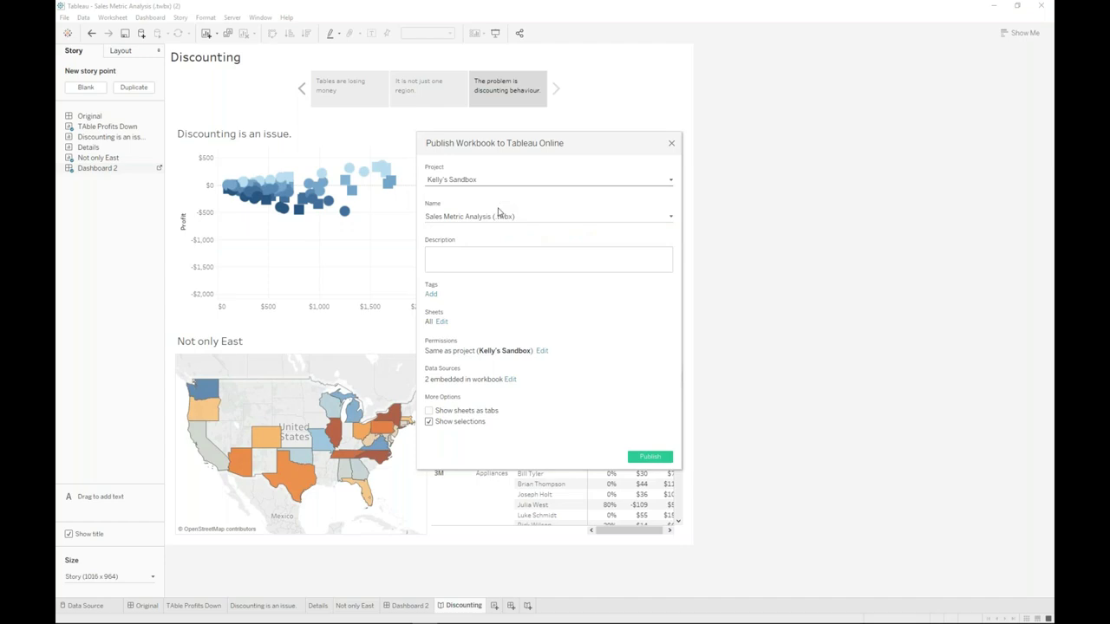
pyautogui.click(498, 216)
pyautogui.moveTo(495, 216); pyautogui.dragTo(385, 212)
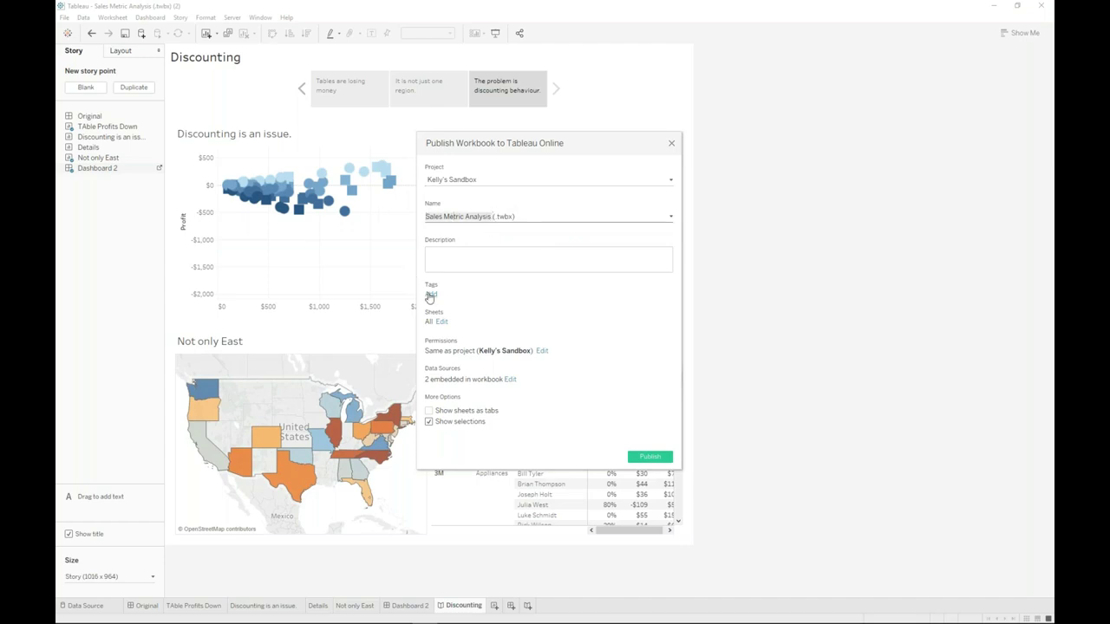
pyautogui.write('Discounting is the issue')
# - Limit the published sheets to just the Discounting story and publish
pyautogui.click(439, 322)
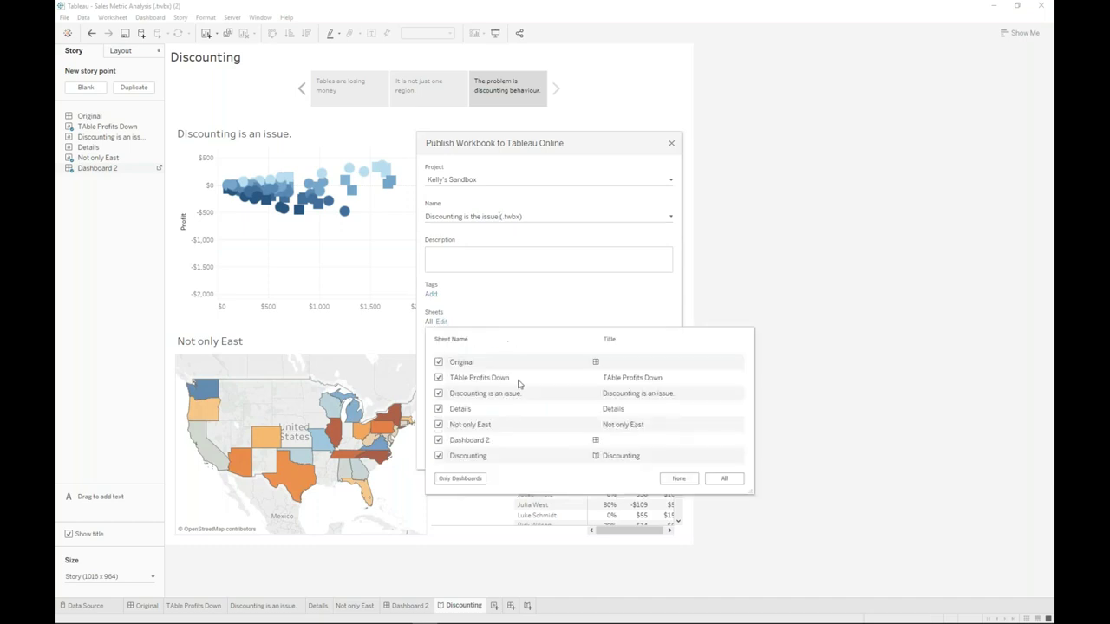
pyautogui.click(680, 479)
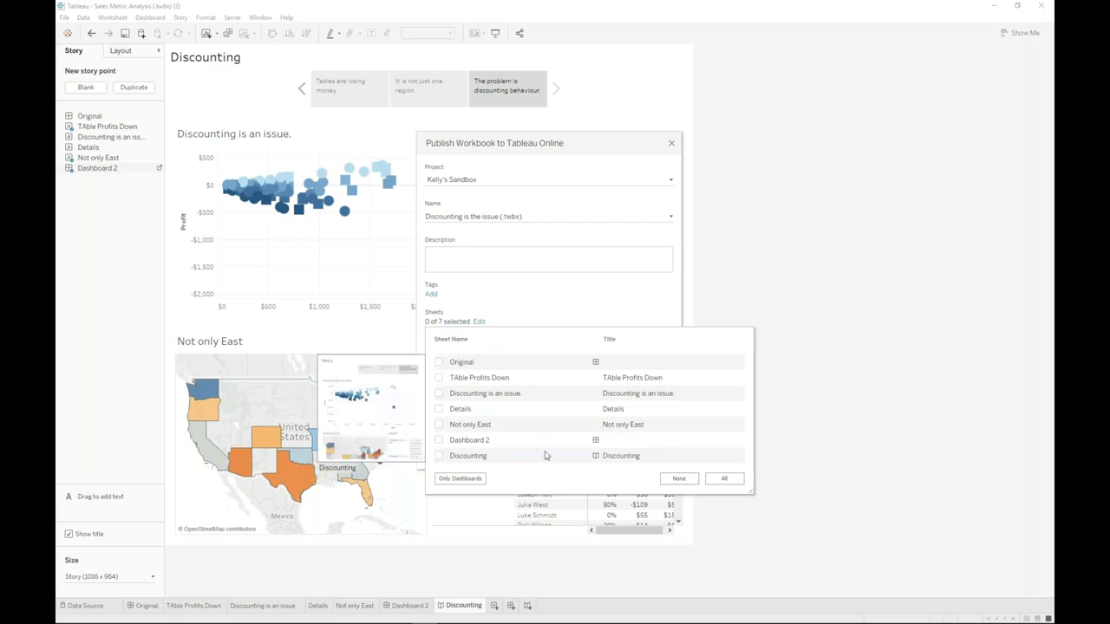
pyautogui.click(439, 456)
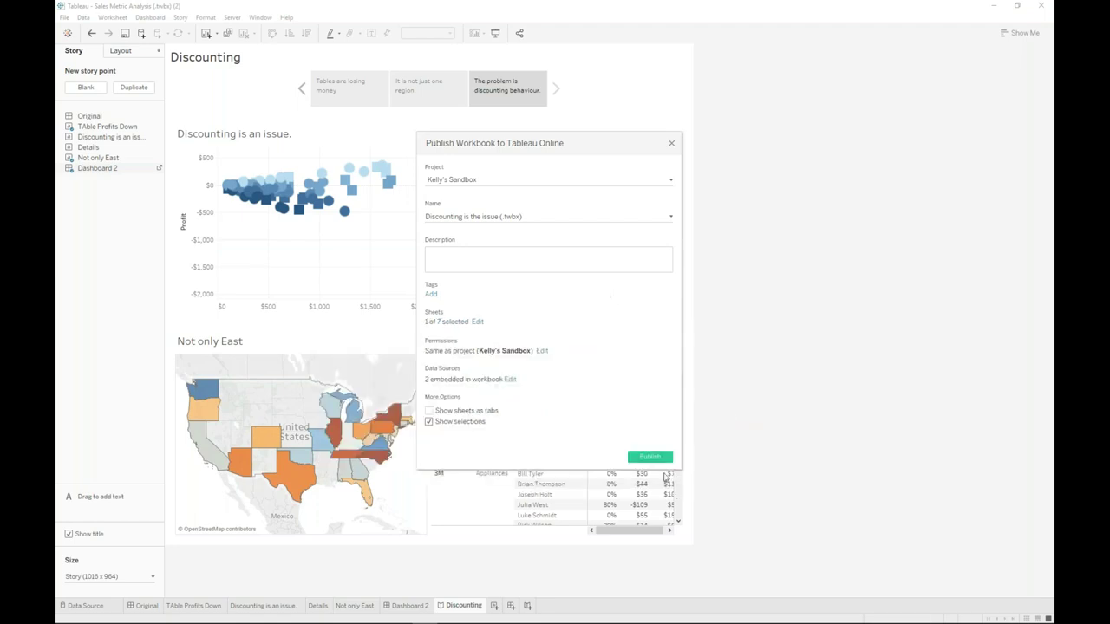
pyautogui.click(652, 457)
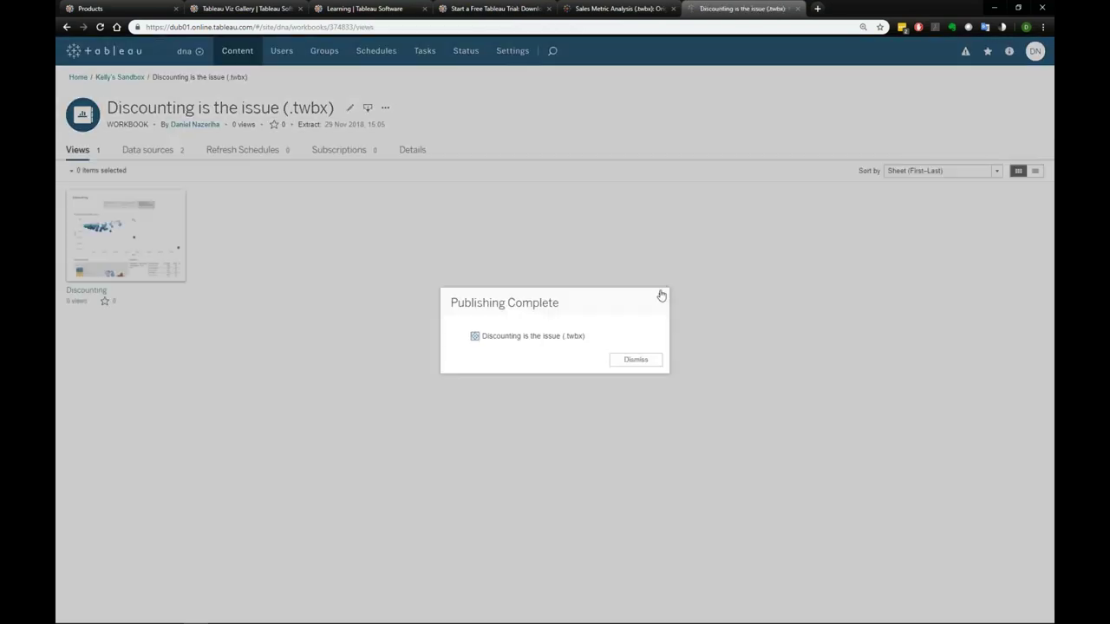
# - Dismiss Publishing Complete and open the 'Discounting is the issue' workbook from the sandbox project page
pyautogui.click(661, 296)
pyautogui.click(118, 78)
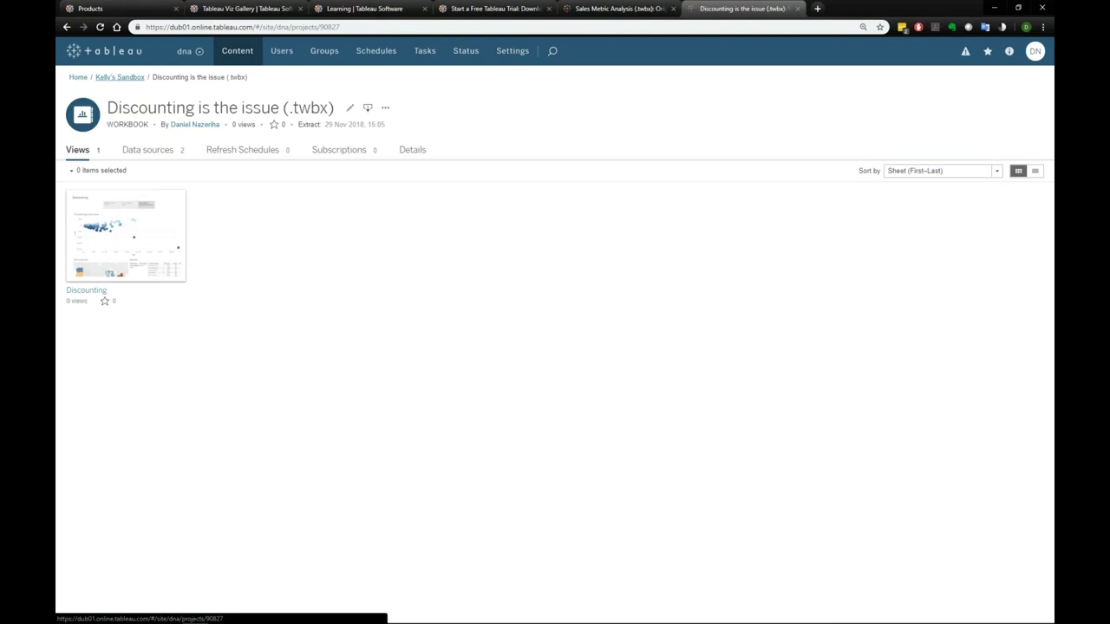
pyautogui.moveTo(179, 253)
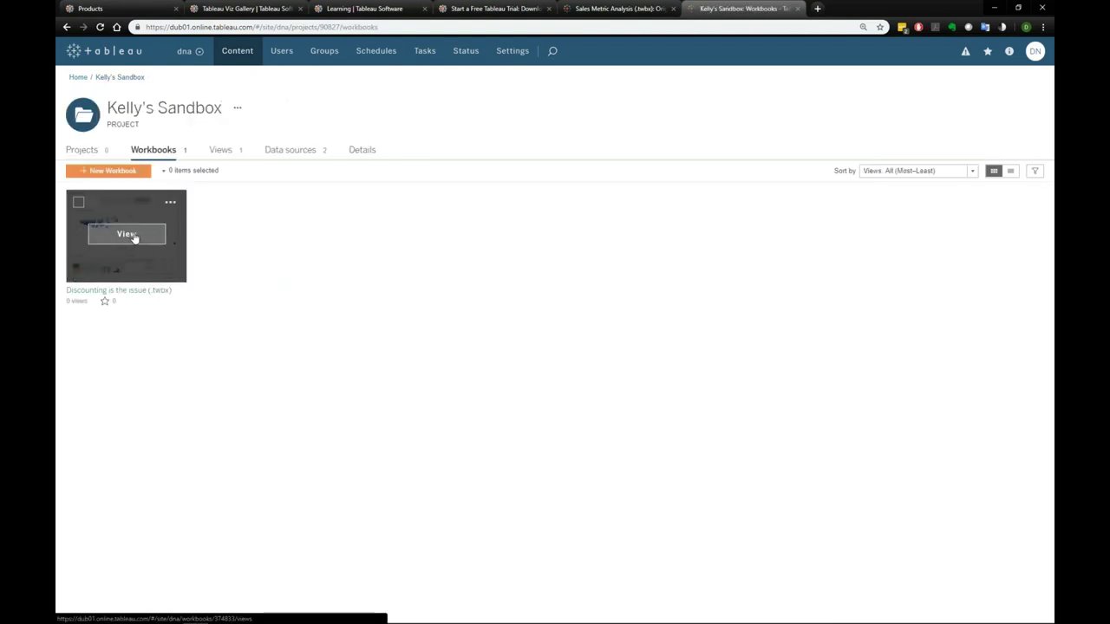
pyautogui.moveTo(135, 237)
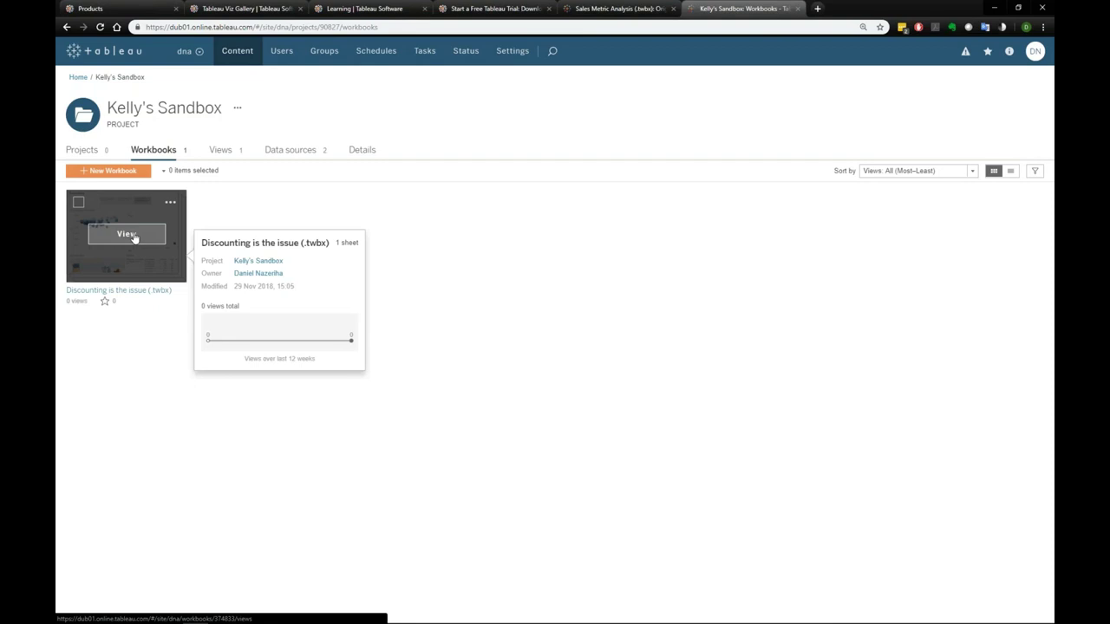
pyautogui.click(135, 237)
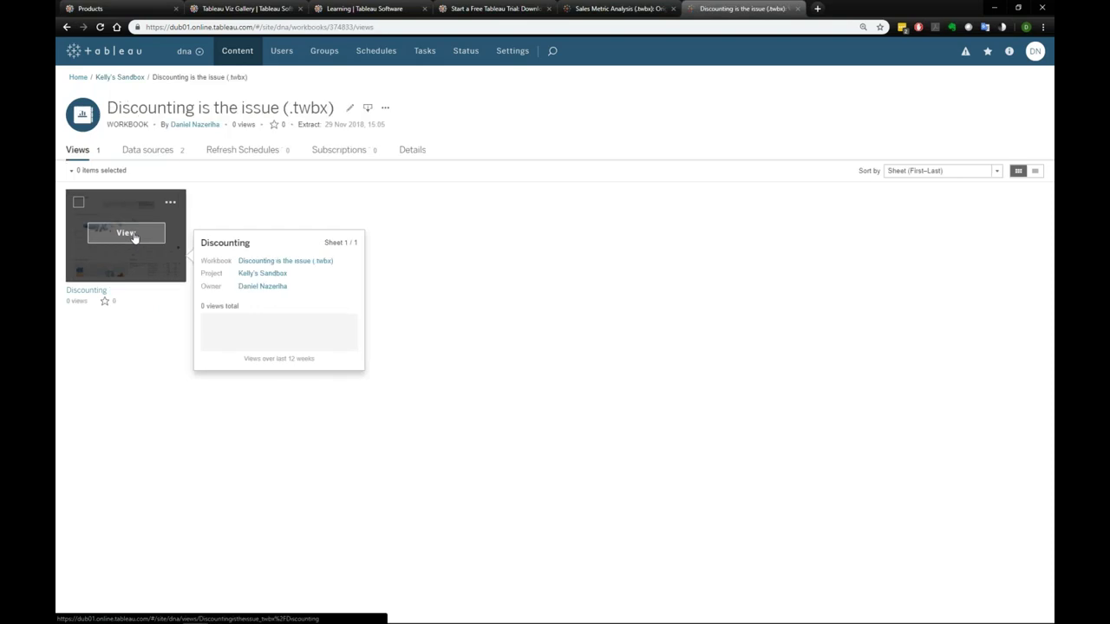
# - Open the Discounting story and step through its three points to the discounting dashboard
pyautogui.click(130, 233)
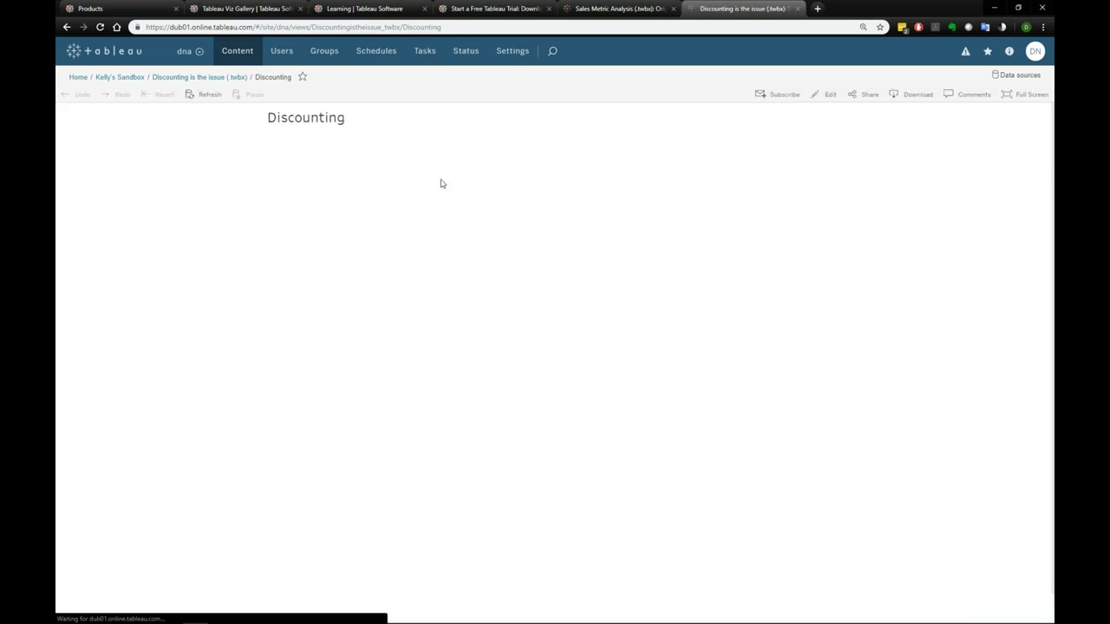
pyautogui.click(448, 154)
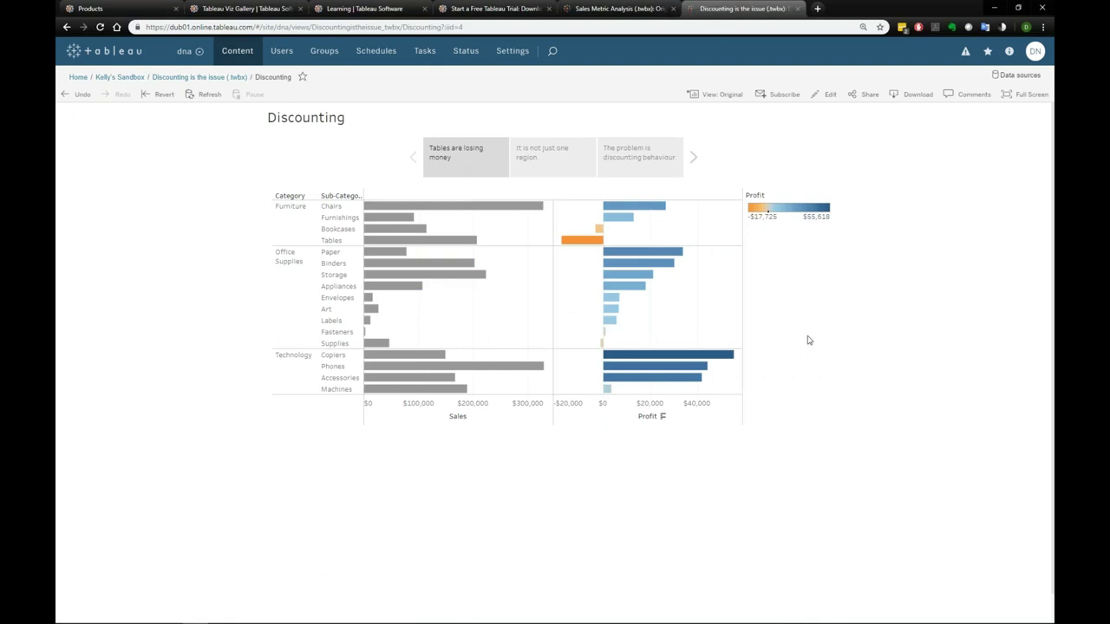
pyautogui.click(557, 168)
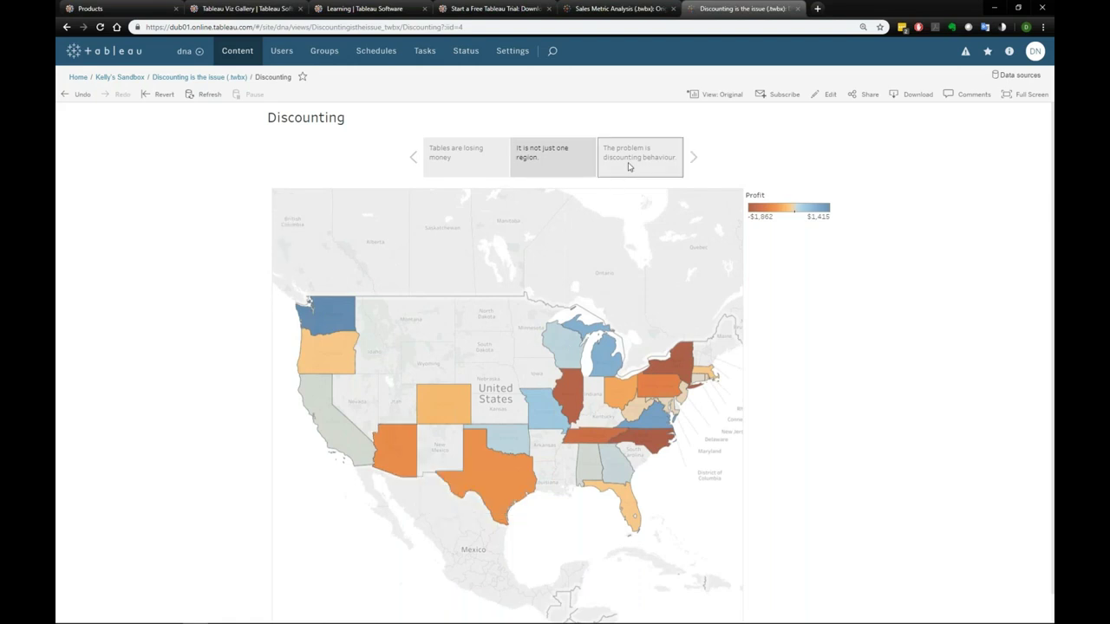
pyautogui.click(628, 167)
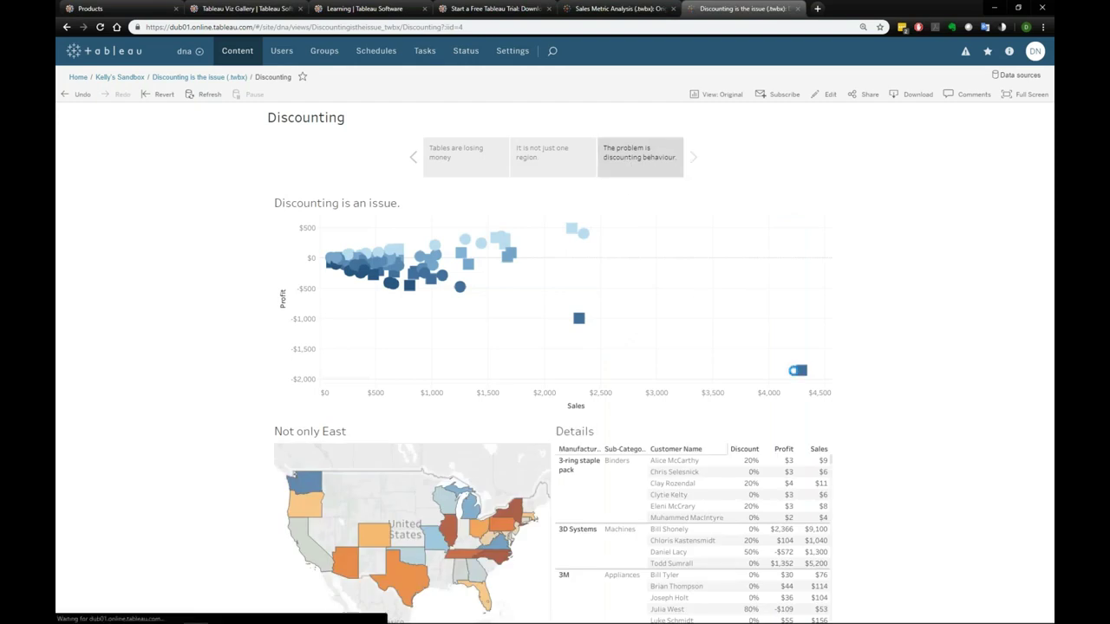
# - Filter the views to the -$1,003 Chromcraft Tables outlier, then clear the selection
pyautogui.click(602, 363)
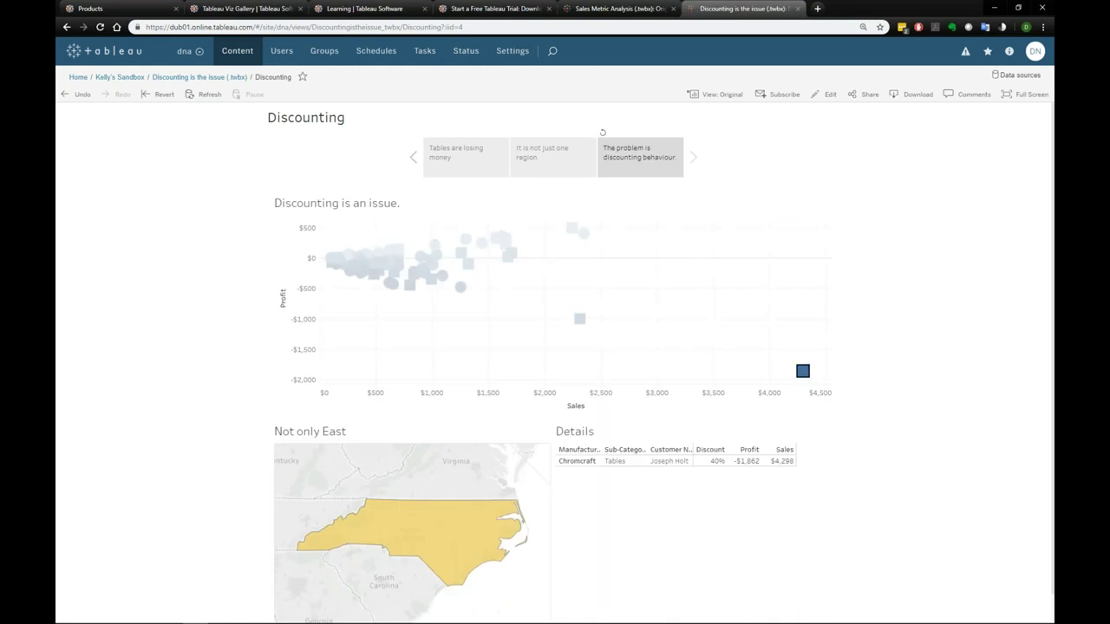
pyautogui.click(579, 319)
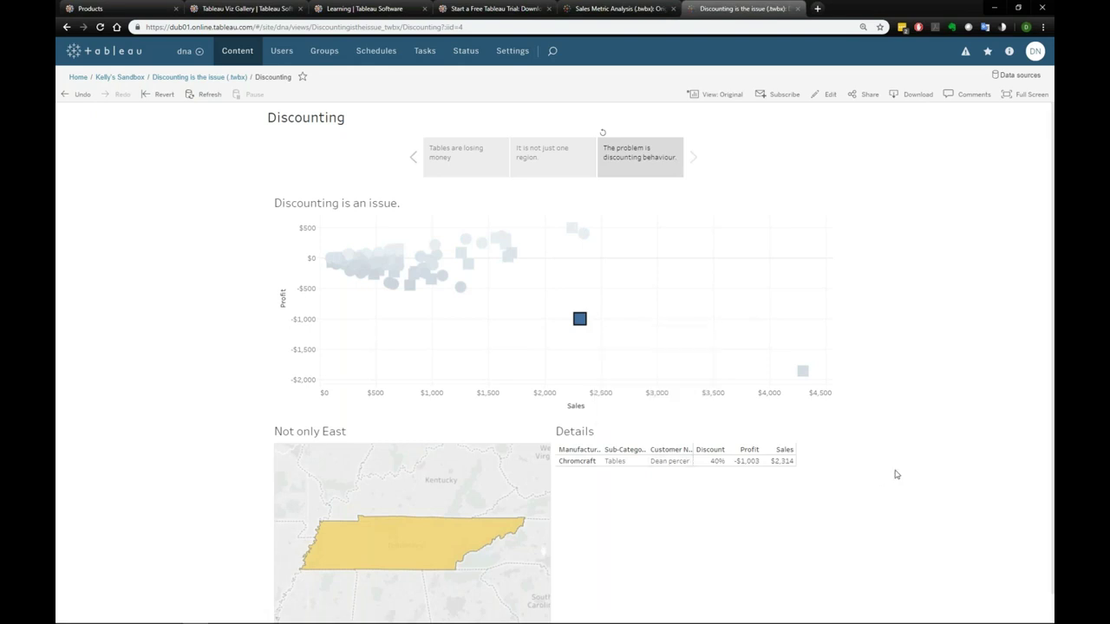
pyautogui.click(580, 322)
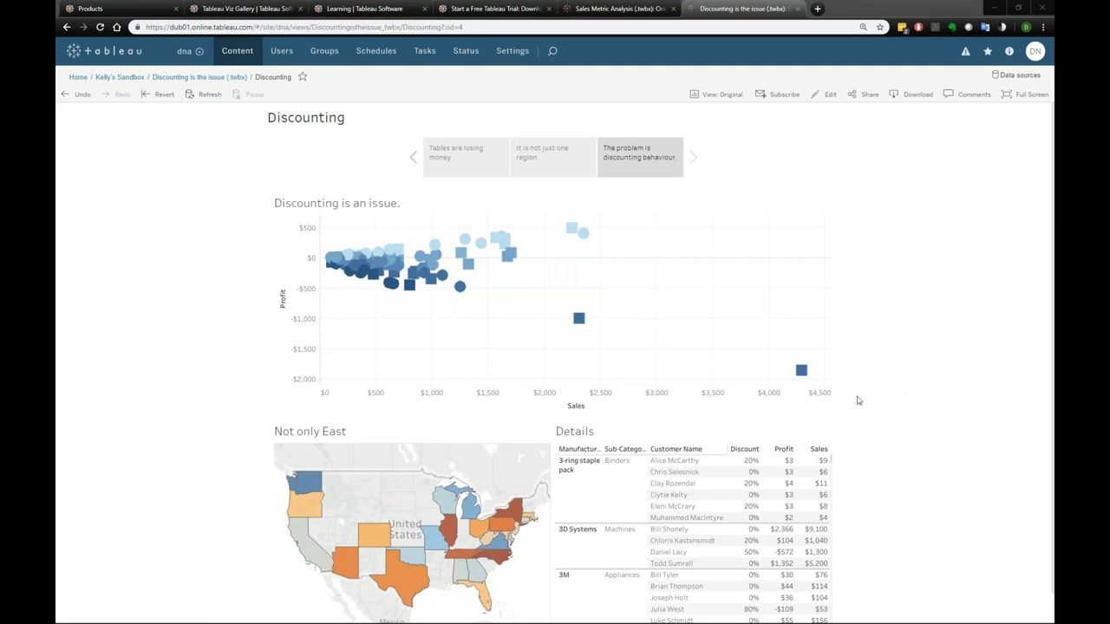
# - Minimize the browser so Tableau Desktop's Discounting story shows again
pyautogui.click(995, 10)
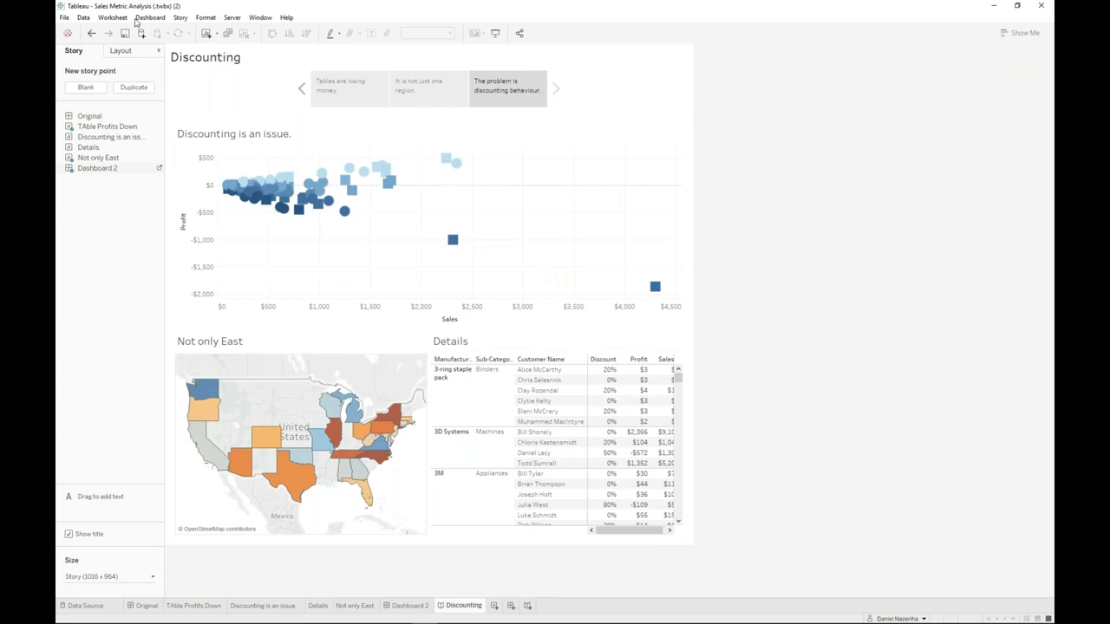
# - Create a new Book1 workbook, maximize it, and bring up the Connect to Data pane
pyautogui.click(65, 17)
pyautogui.click(792, 109)
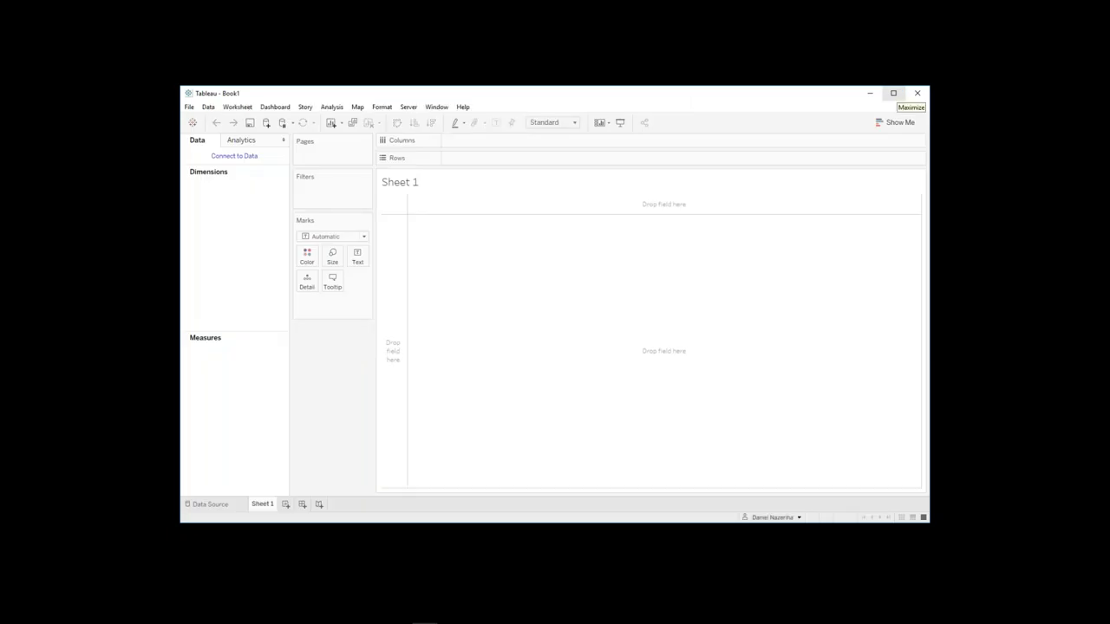
pyautogui.click(893, 93)
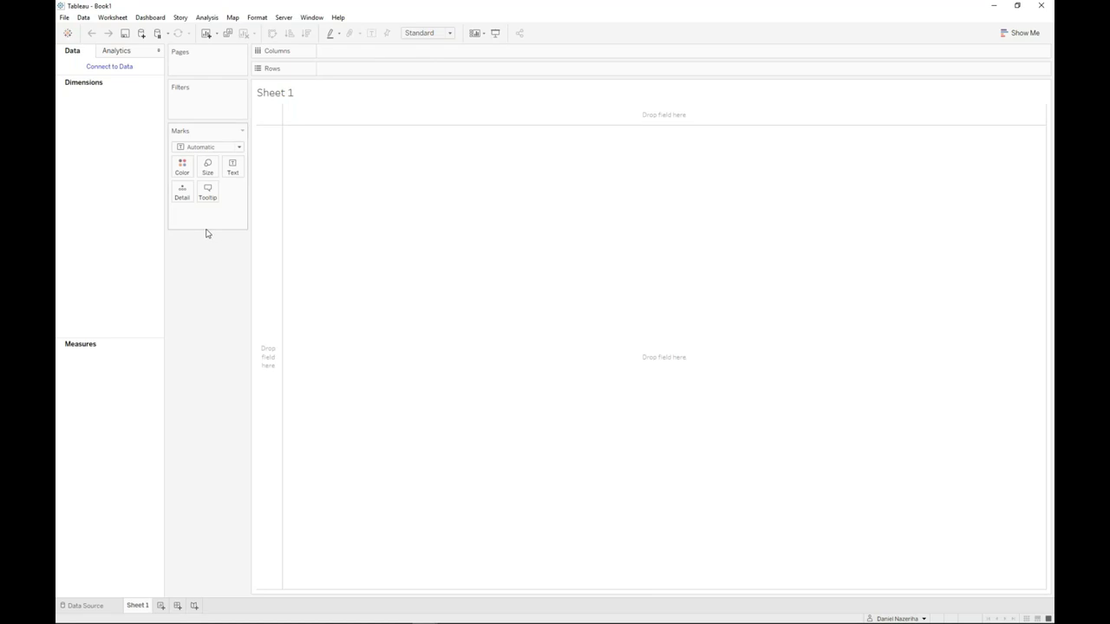
pyautogui.click(127, 69)
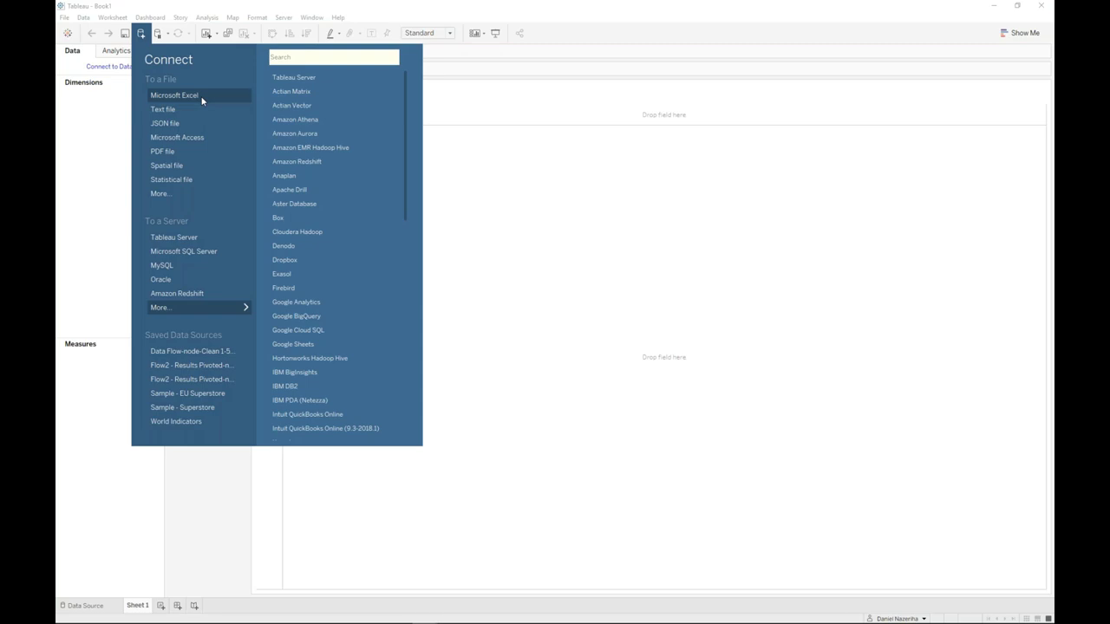
# - Connect via Microsoft Excel to Sample - Superstore in My Tableau Repository > Datasources > 2018.3 > en_US-EU
pyautogui.click(202, 99)
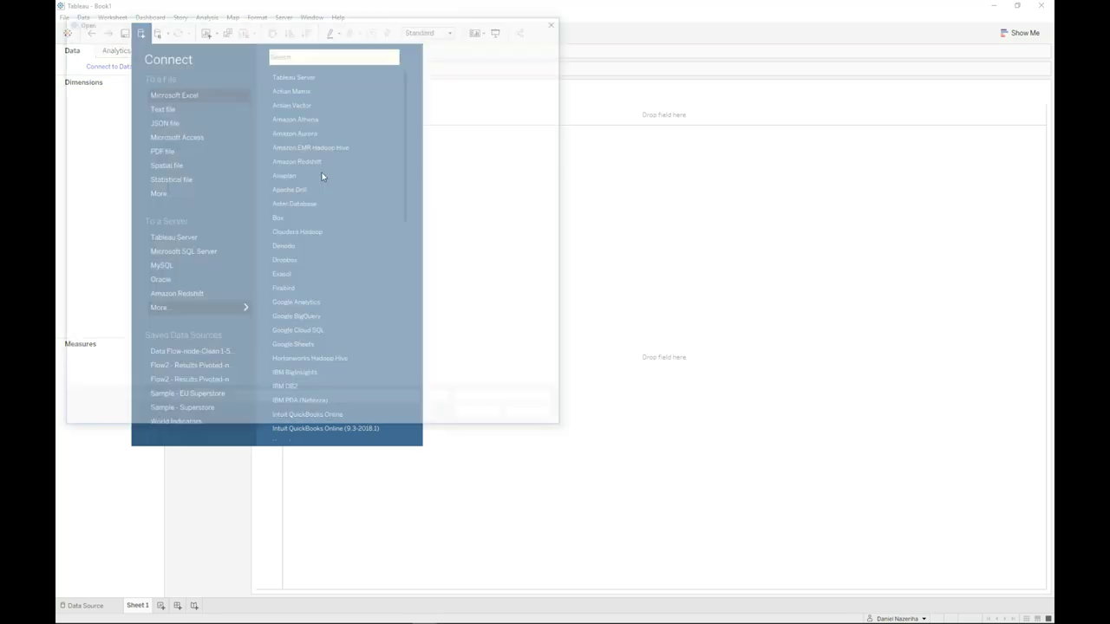
pyautogui.click(100, 93)
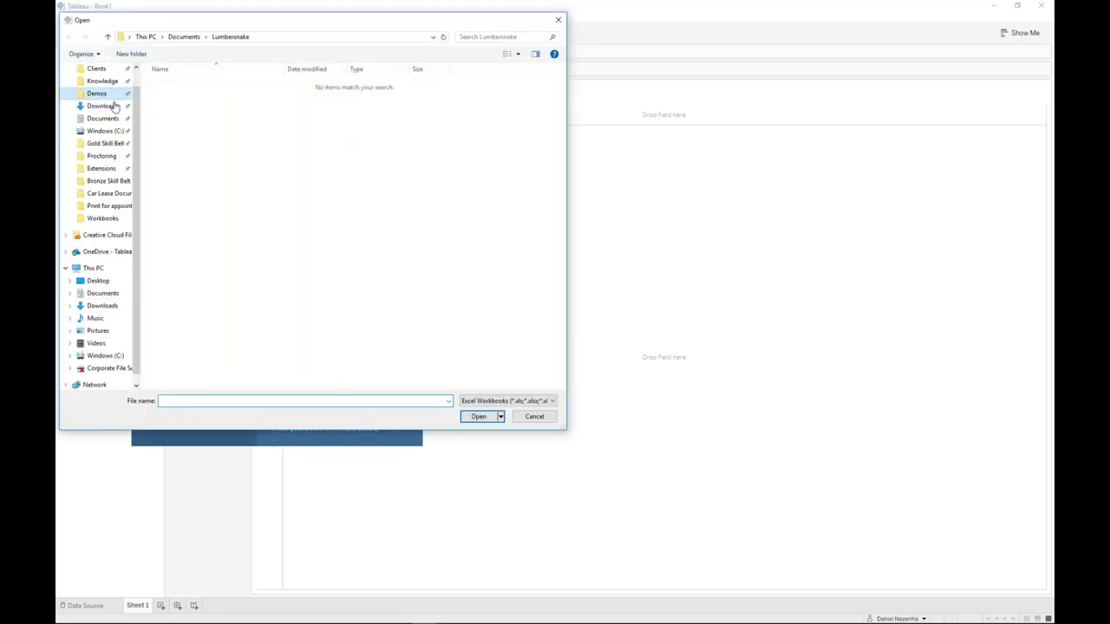
pyautogui.scroll(1, 130, 96)
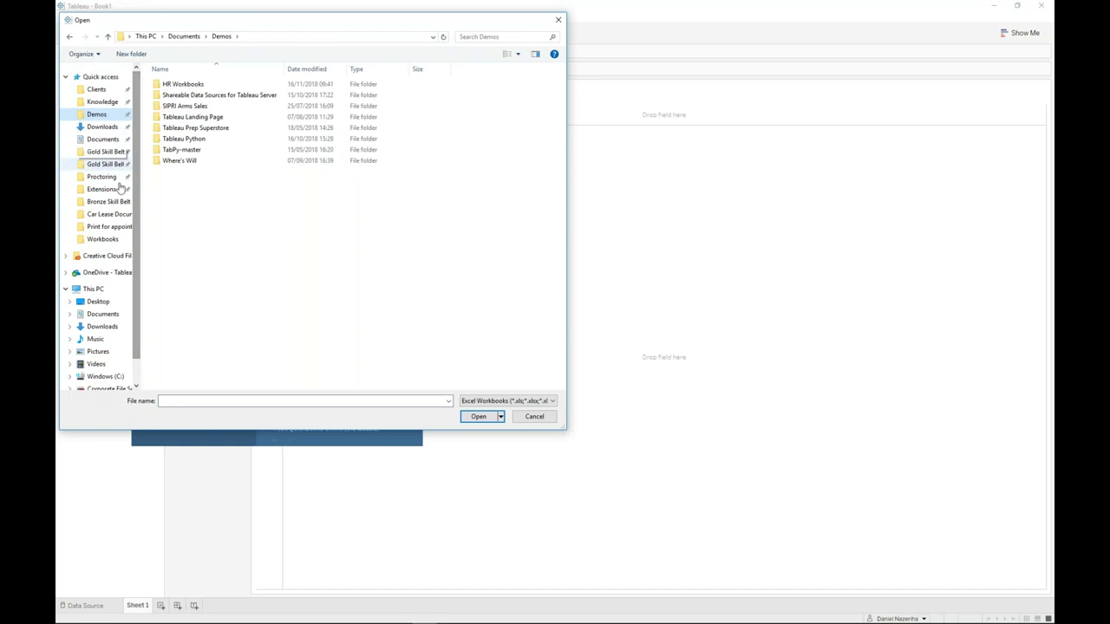
pyautogui.click(102, 139)
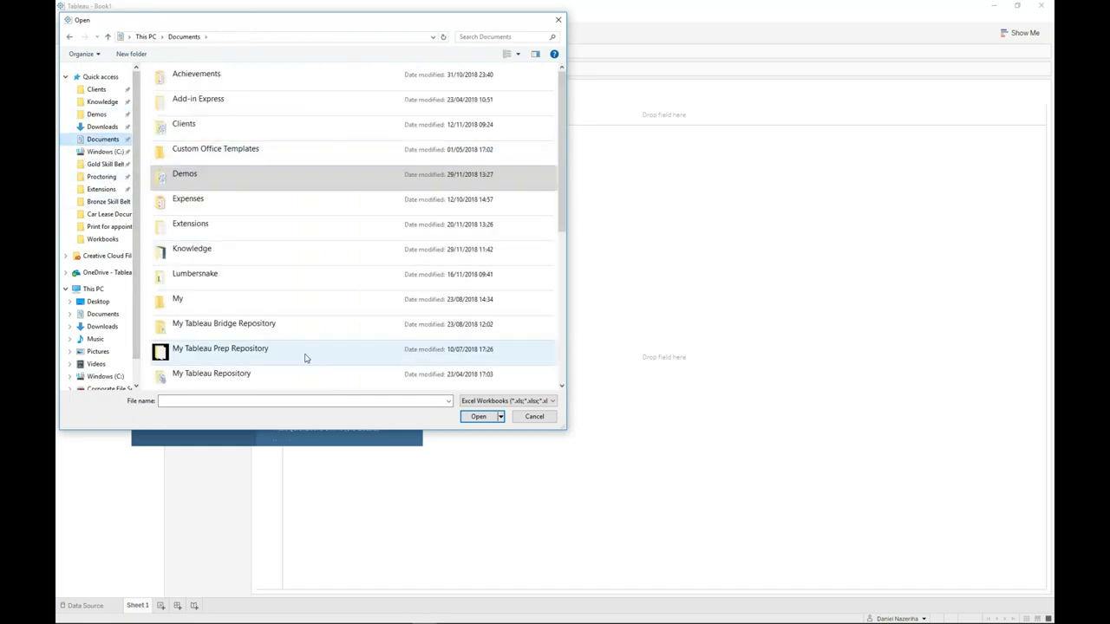
pyautogui.scroll(-4, 299, 355)
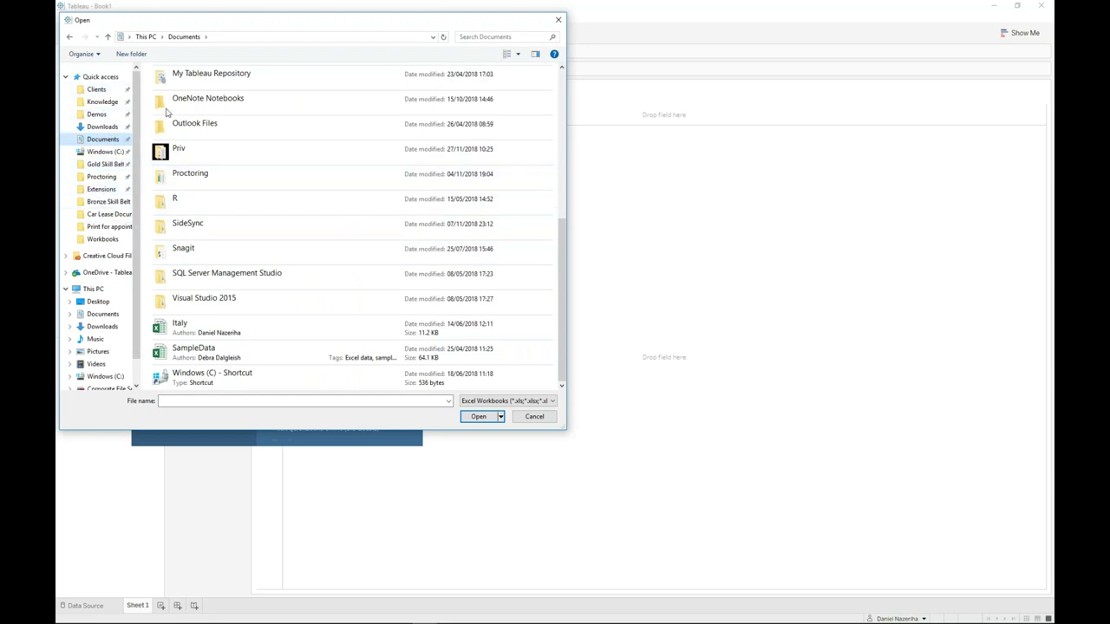
pyautogui.moveTo(561, 238); pyautogui.dragTo(538, 151)
pyautogui.doubleClick(222, 232)
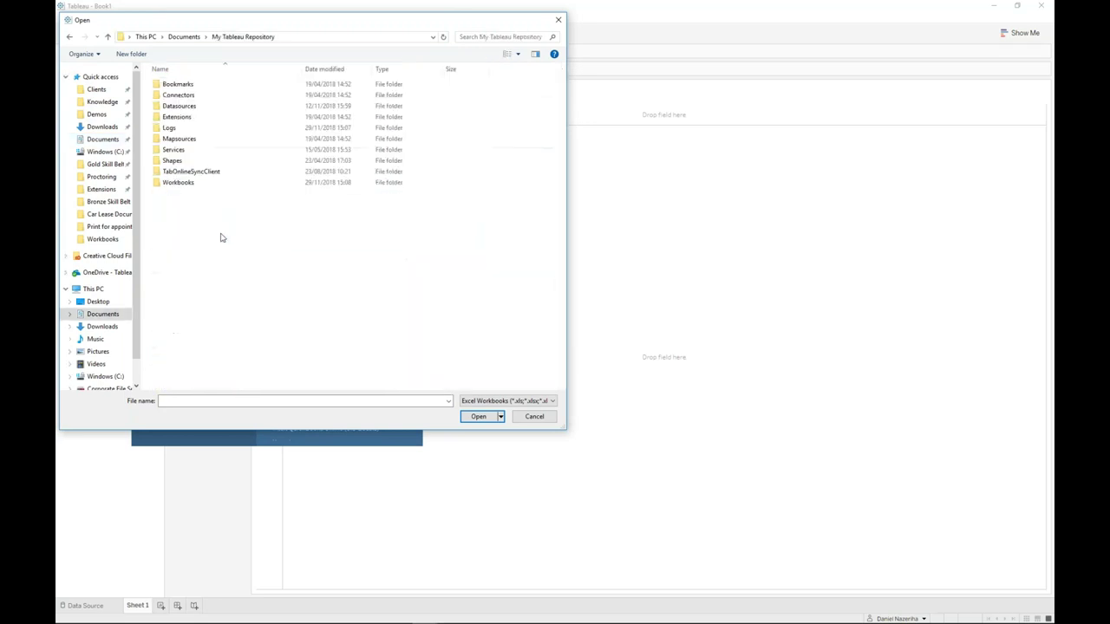
pyautogui.doubleClick(183, 107)
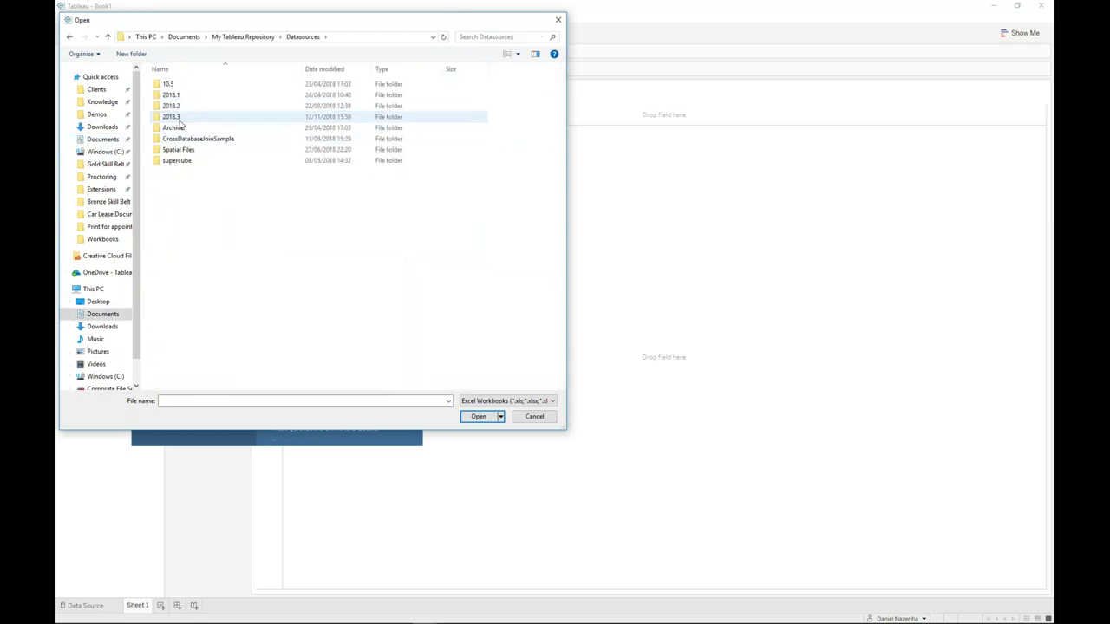
pyautogui.doubleClick(181, 116)
pyautogui.doubleClick(178, 86)
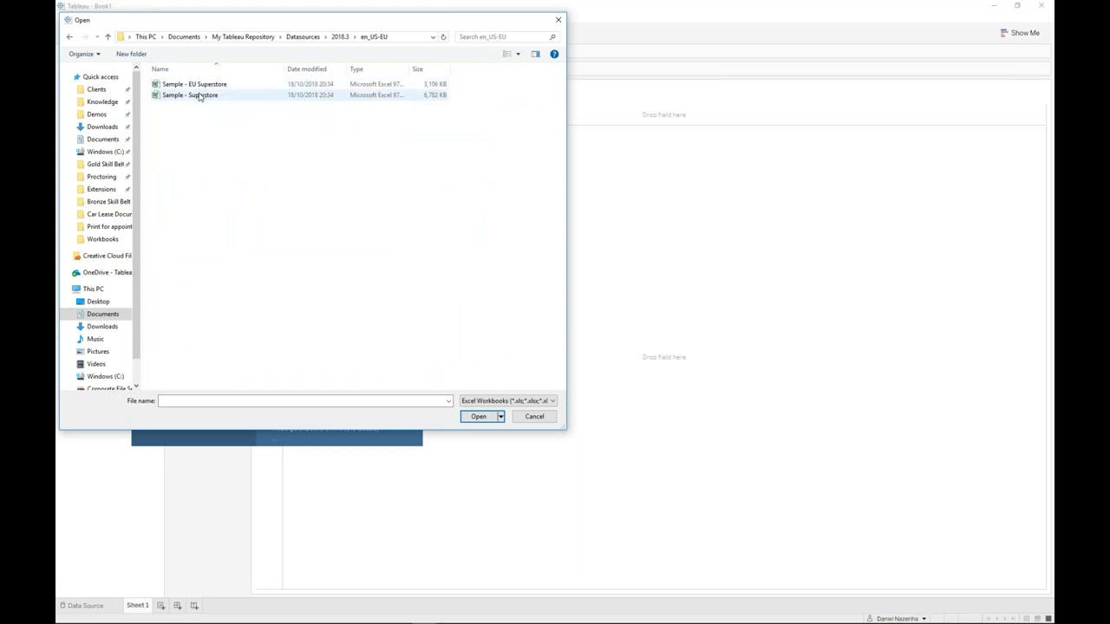
pyautogui.doubleClick(199, 95)
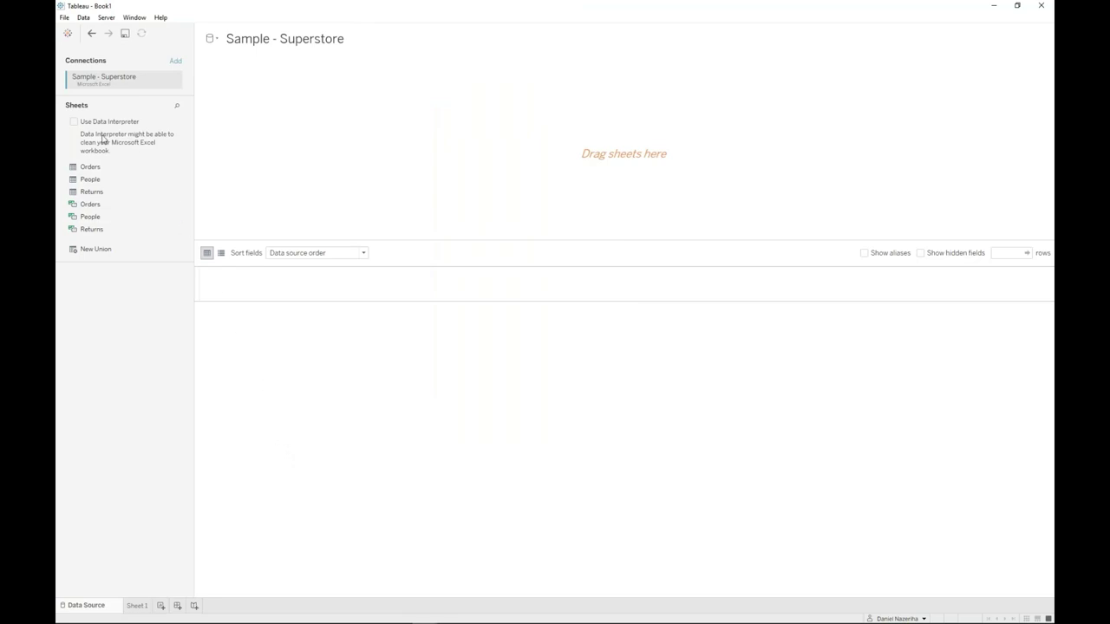
# - Drag the Orders sheet onto the data source canvas, then go to Sheet 1
pyautogui.moveTo(112, 173); pyautogui.dragTo(113, 173)
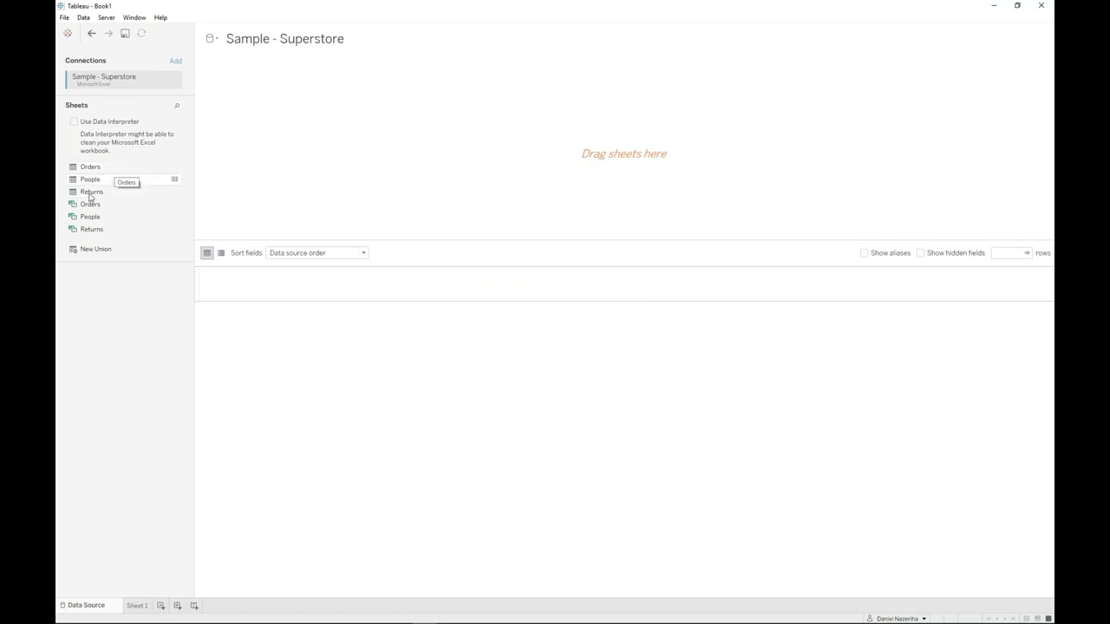
pyautogui.moveTo(90, 166); pyautogui.dragTo(280, 180)
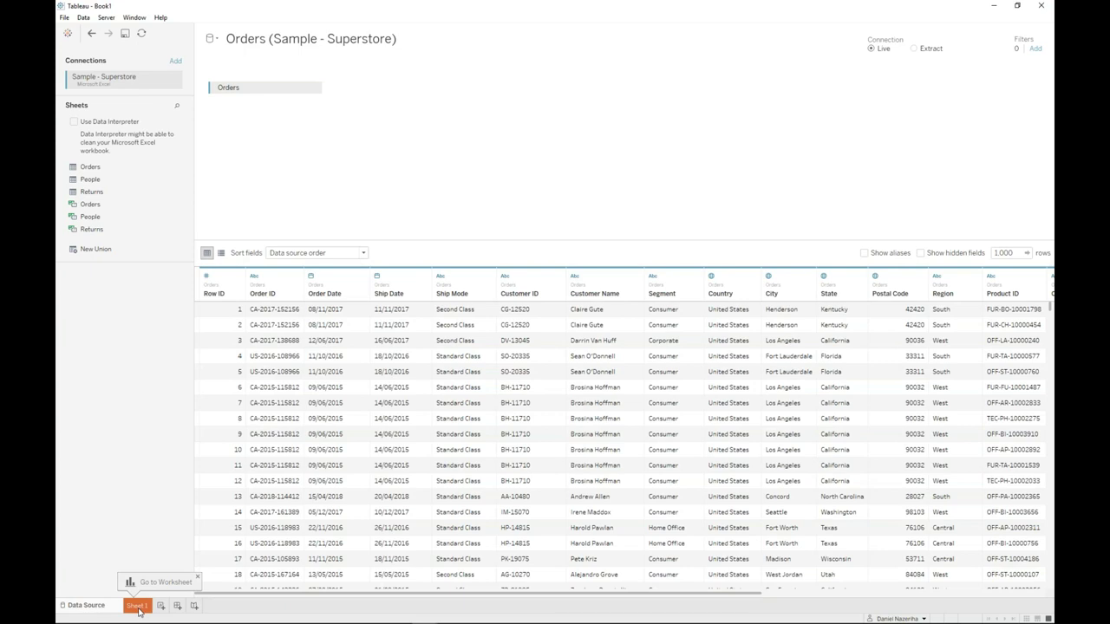
pyautogui.click(136, 606)
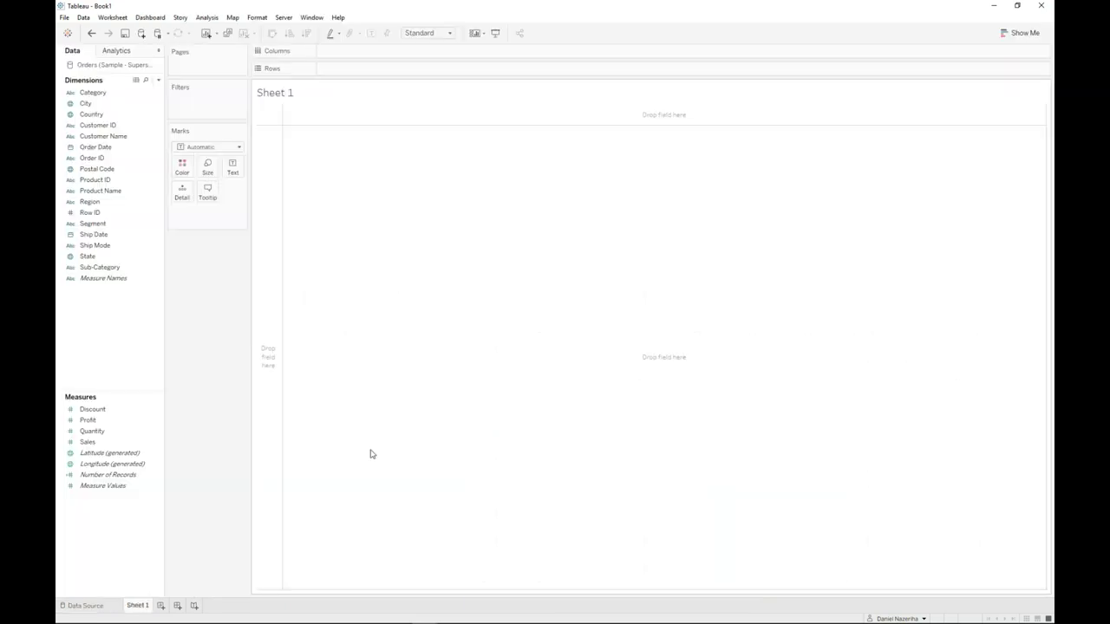
pyautogui.click(115, 464)
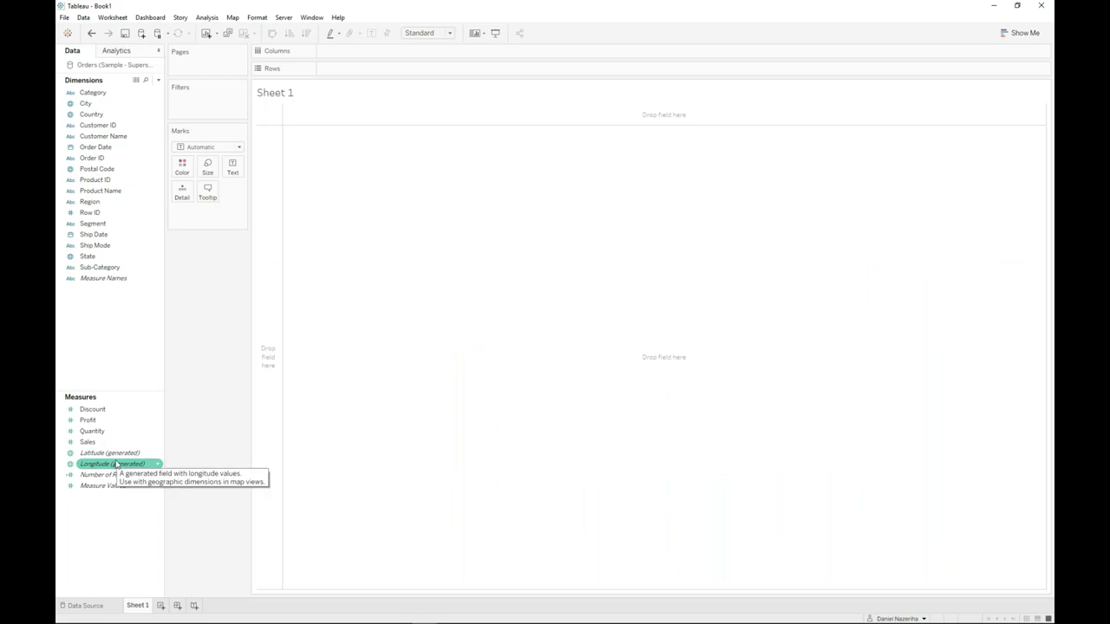
pyautogui.click(118, 399)
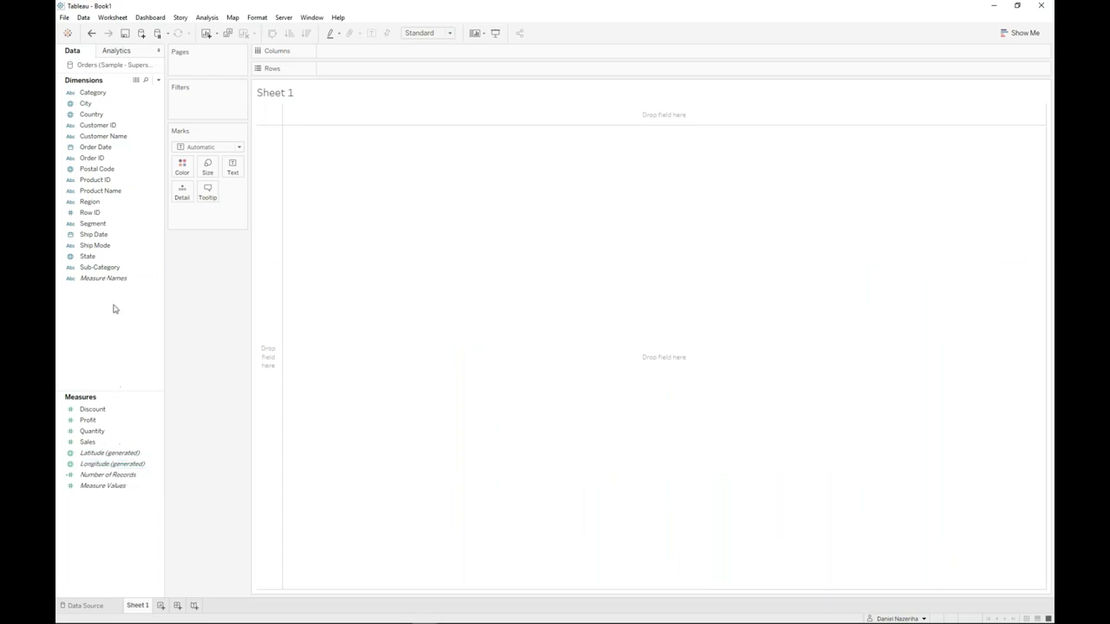
pyautogui.click(98, 116)
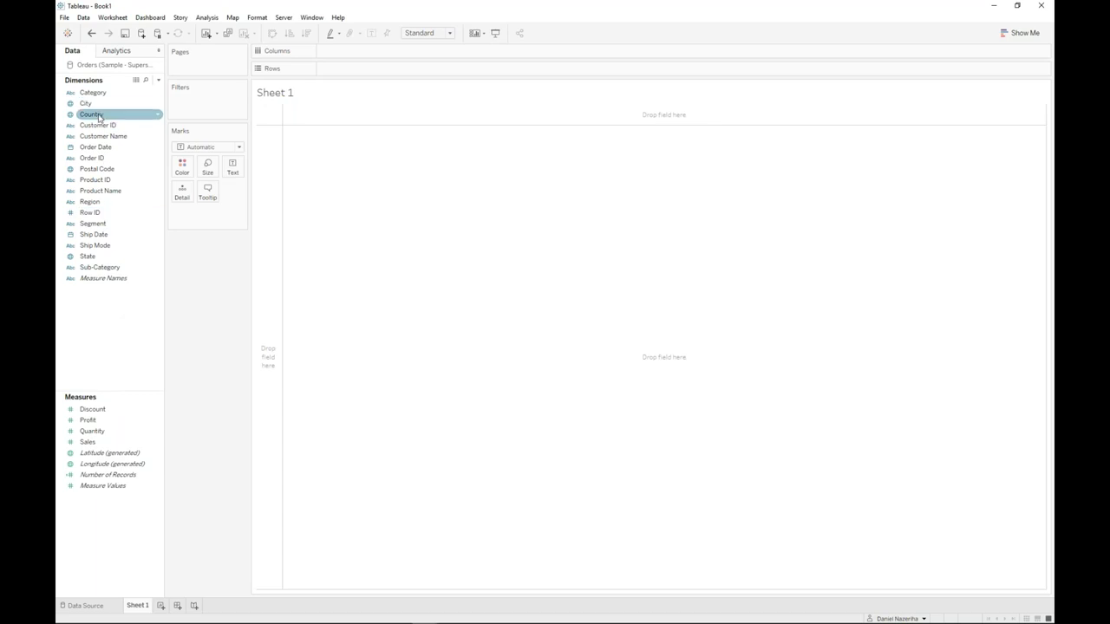
pyautogui.click(71, 116)
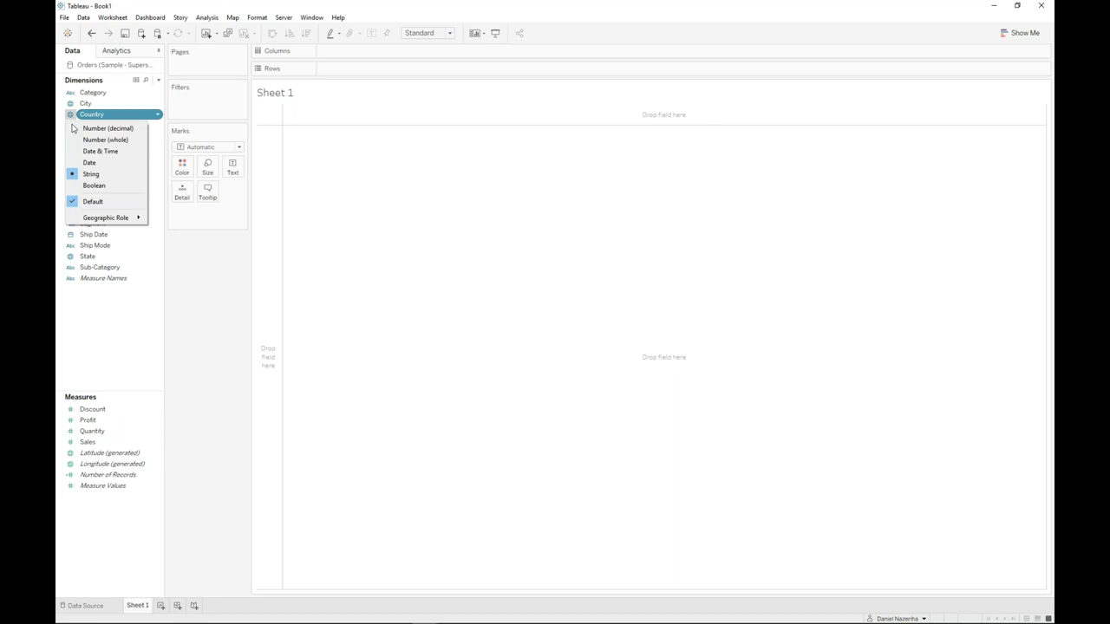
pyautogui.moveTo(101, 218)
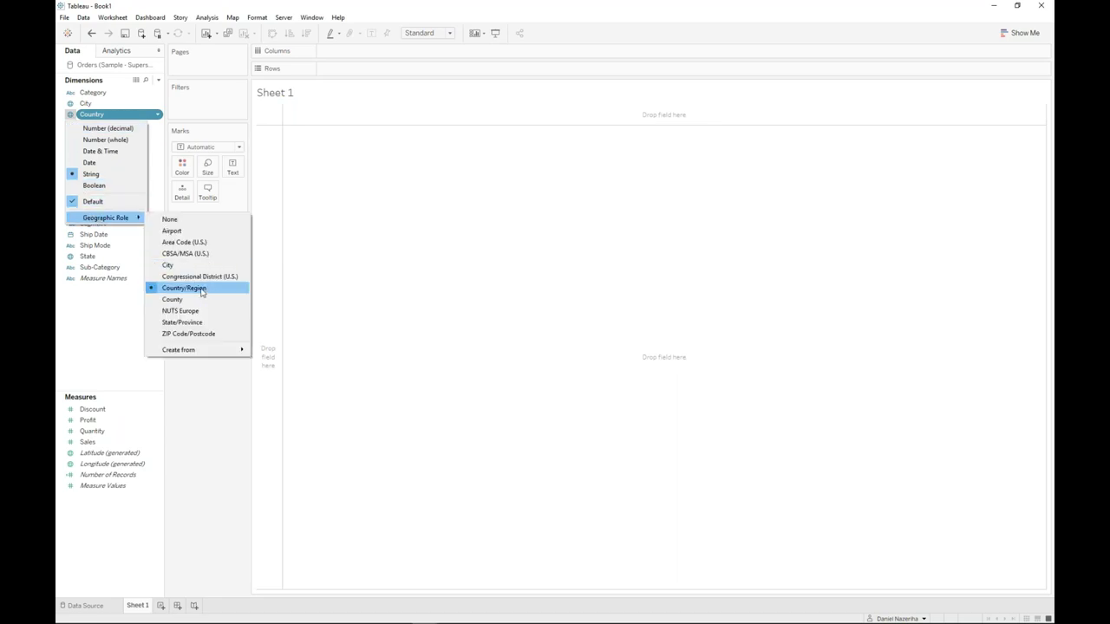
pyautogui.click(226, 443)
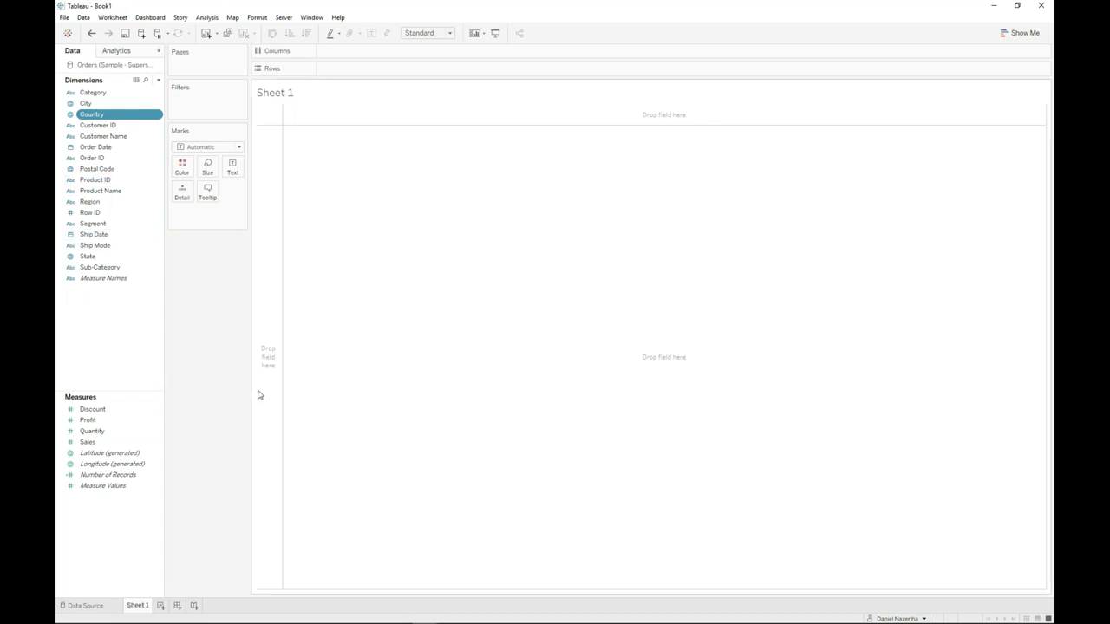
# - Chart SUM(Sales) by Category as horizontal bars, then add SUM(Profit) bars beside them
pyautogui.click(107, 442)
pyautogui.doubleClick(94, 92)
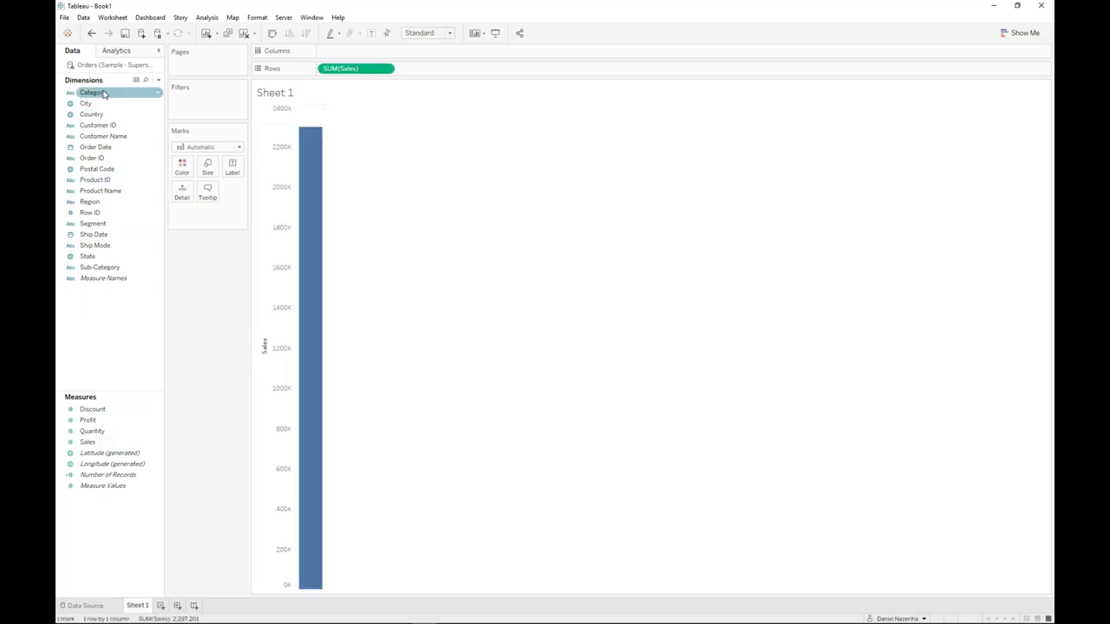
pyautogui.click(272, 33)
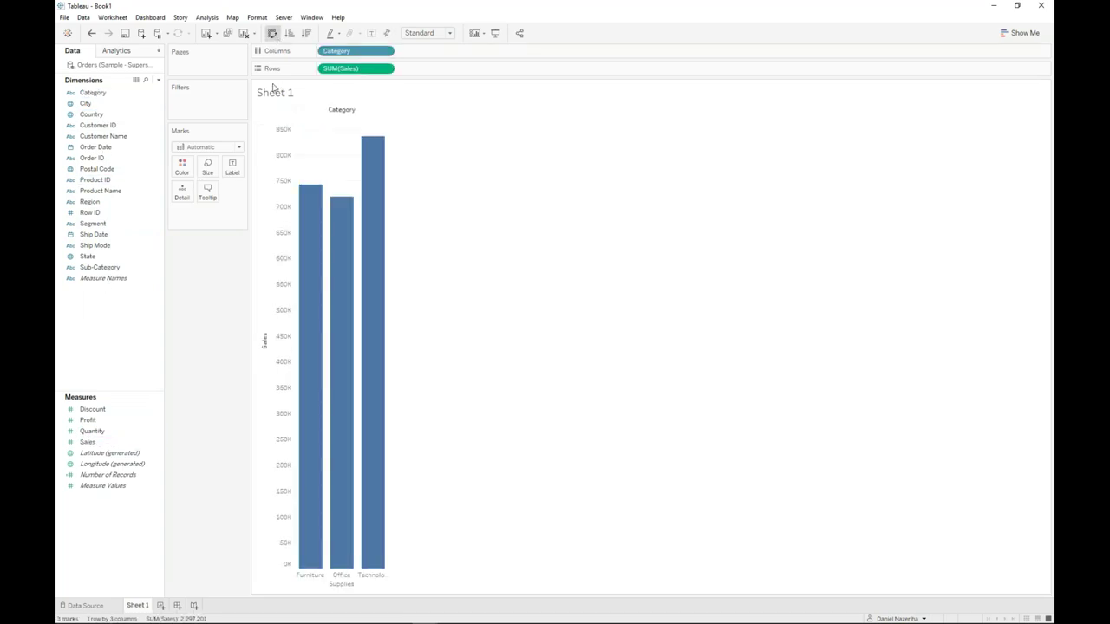
pyautogui.moveTo(103, 422); pyautogui.dragTo(460, 54)
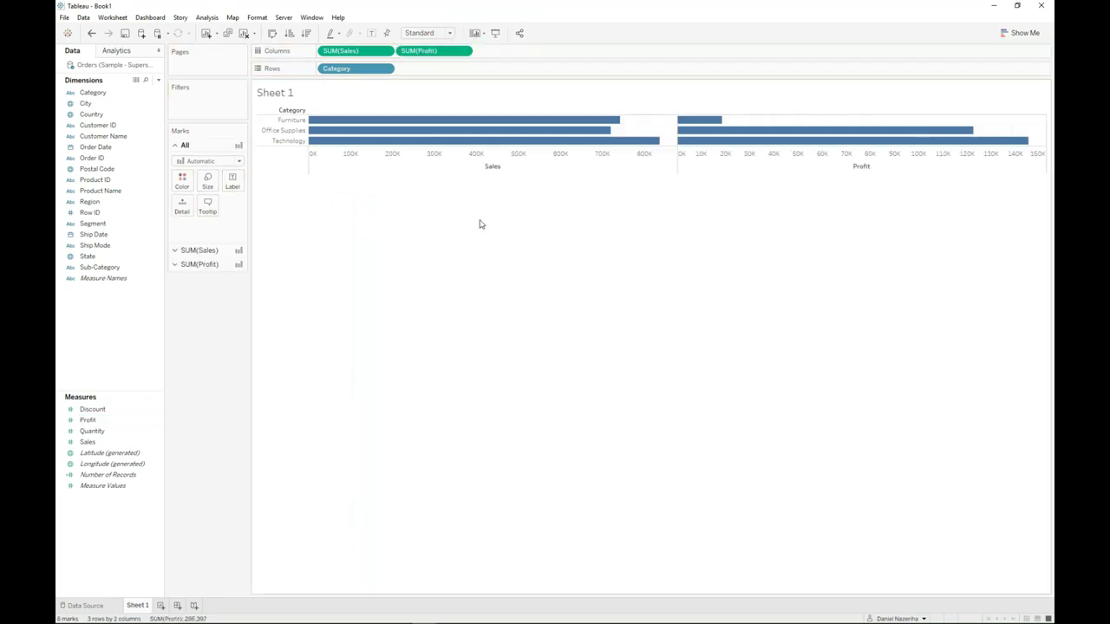